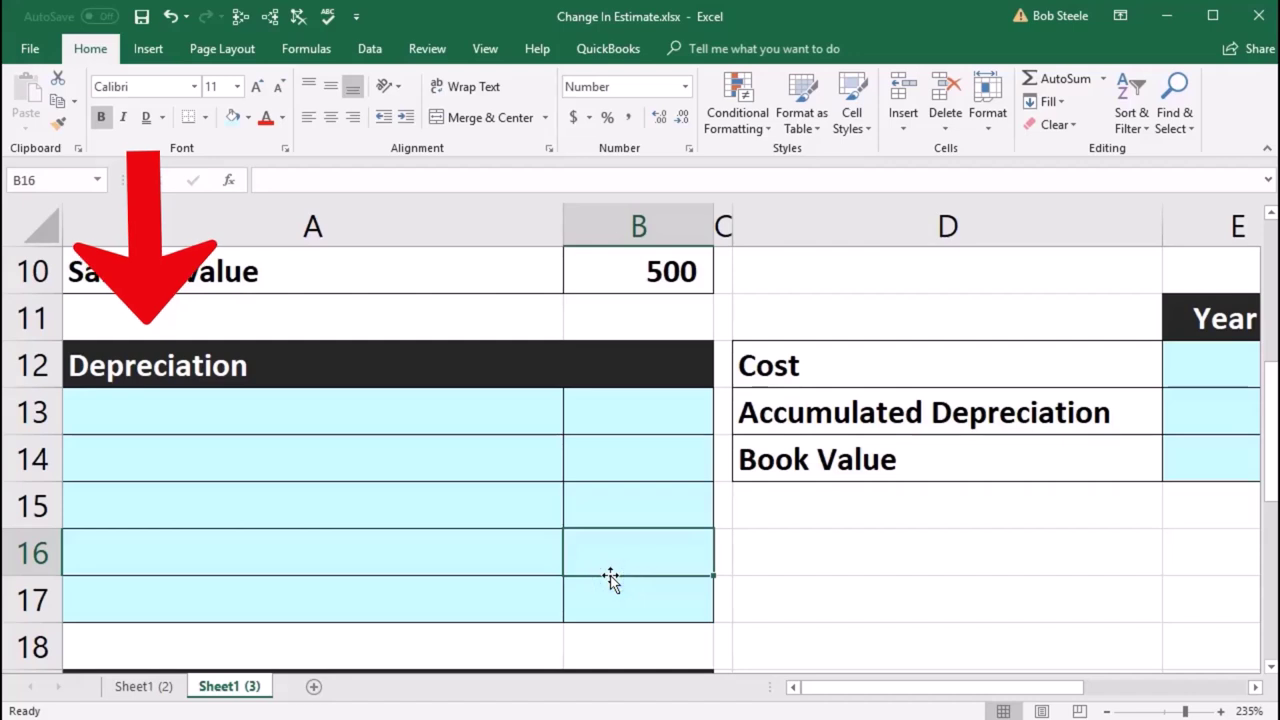
Step: Review the original asset data, the revised estimates after year 2, and the blank depreciation and book value tables
scroll(610, 580, "down", 1)
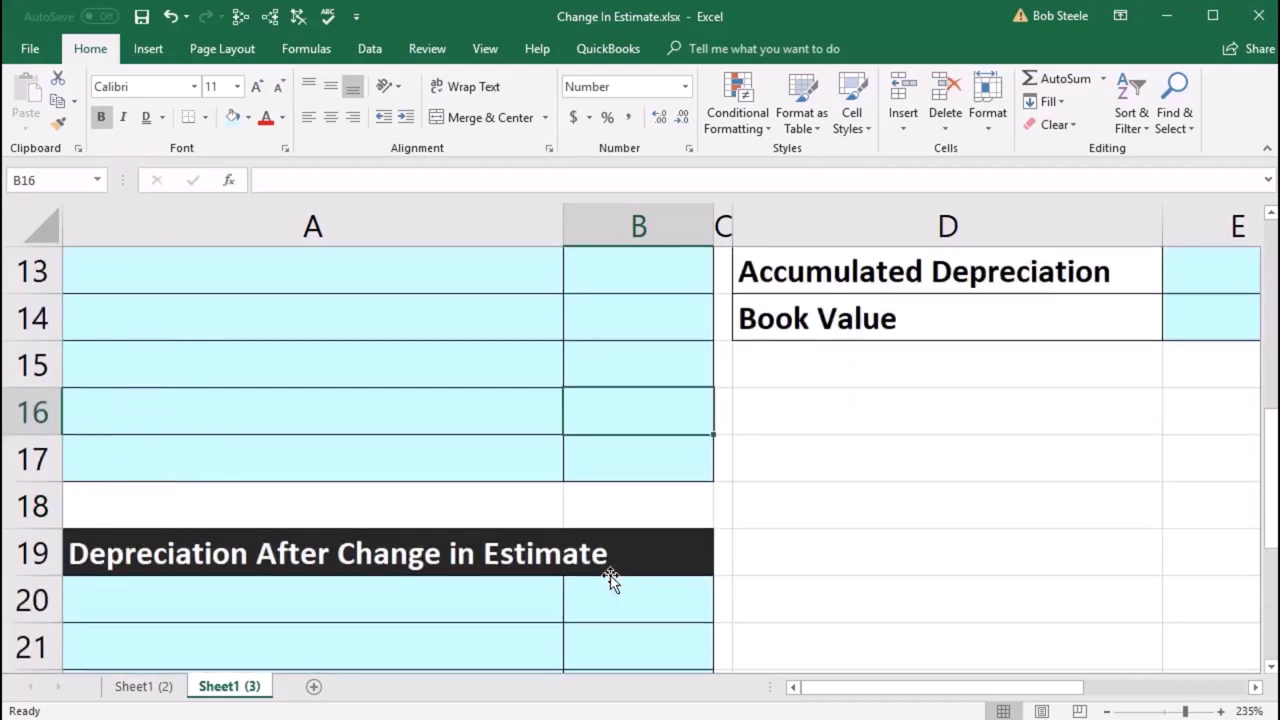
scroll(610, 580, "up", 2)
left_click(845, 688)
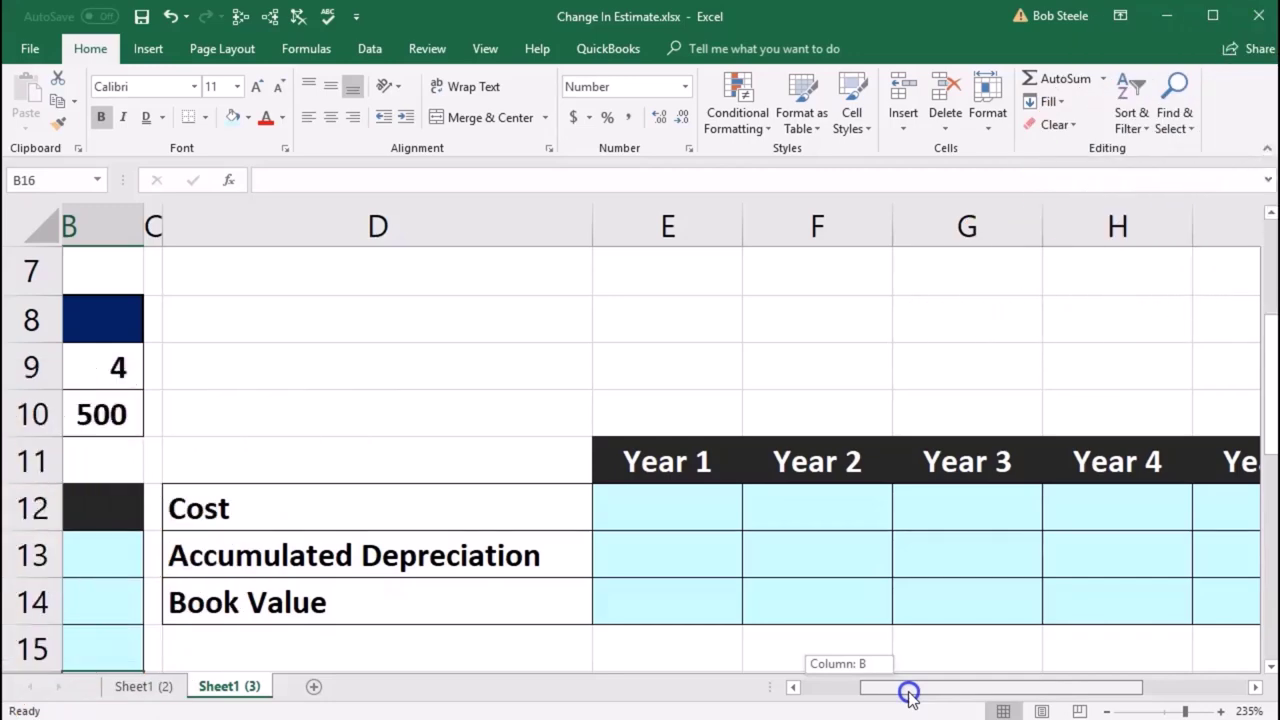
left_click_drag(908, 692, 846, 694)
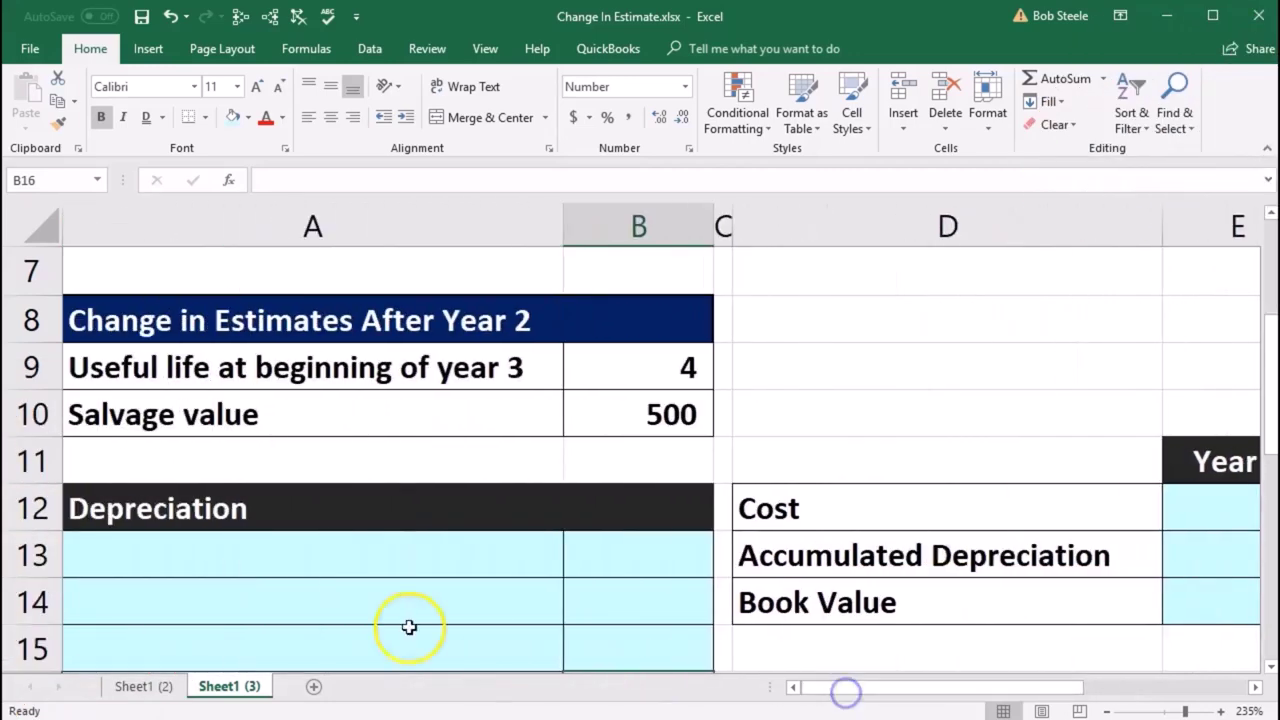
scroll(387, 612, "up", 2)
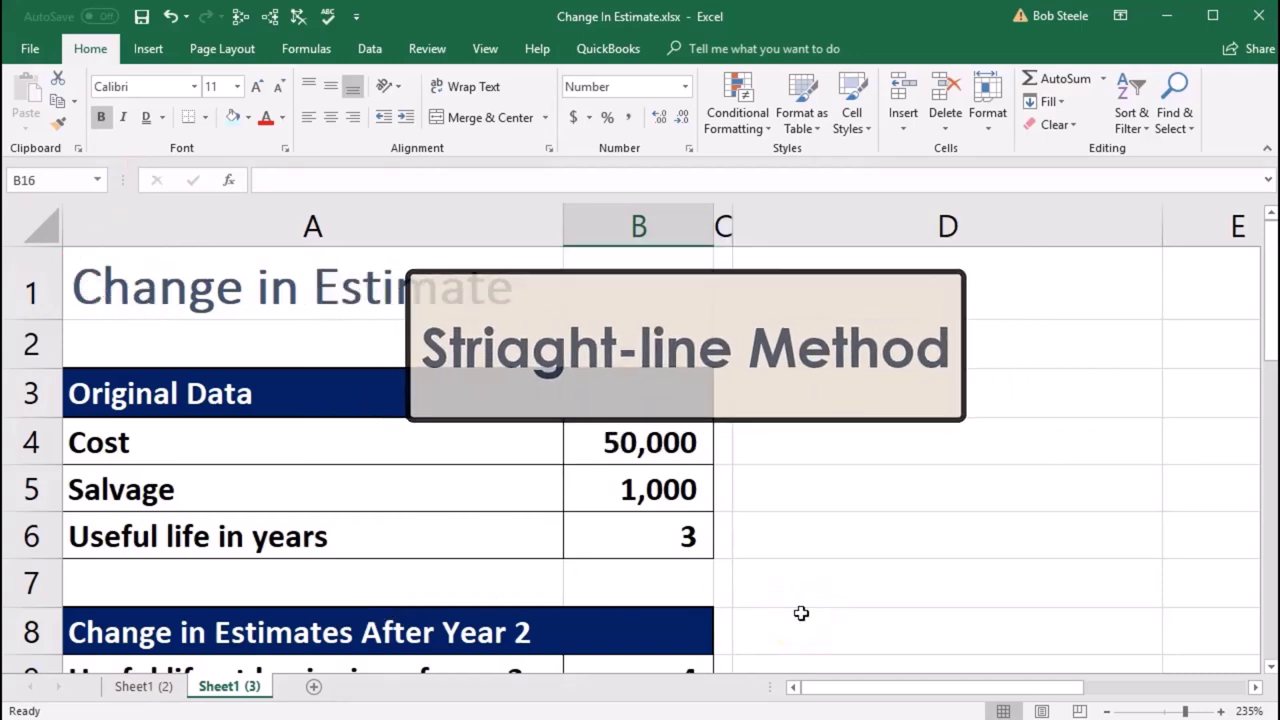
left_click(801, 613)
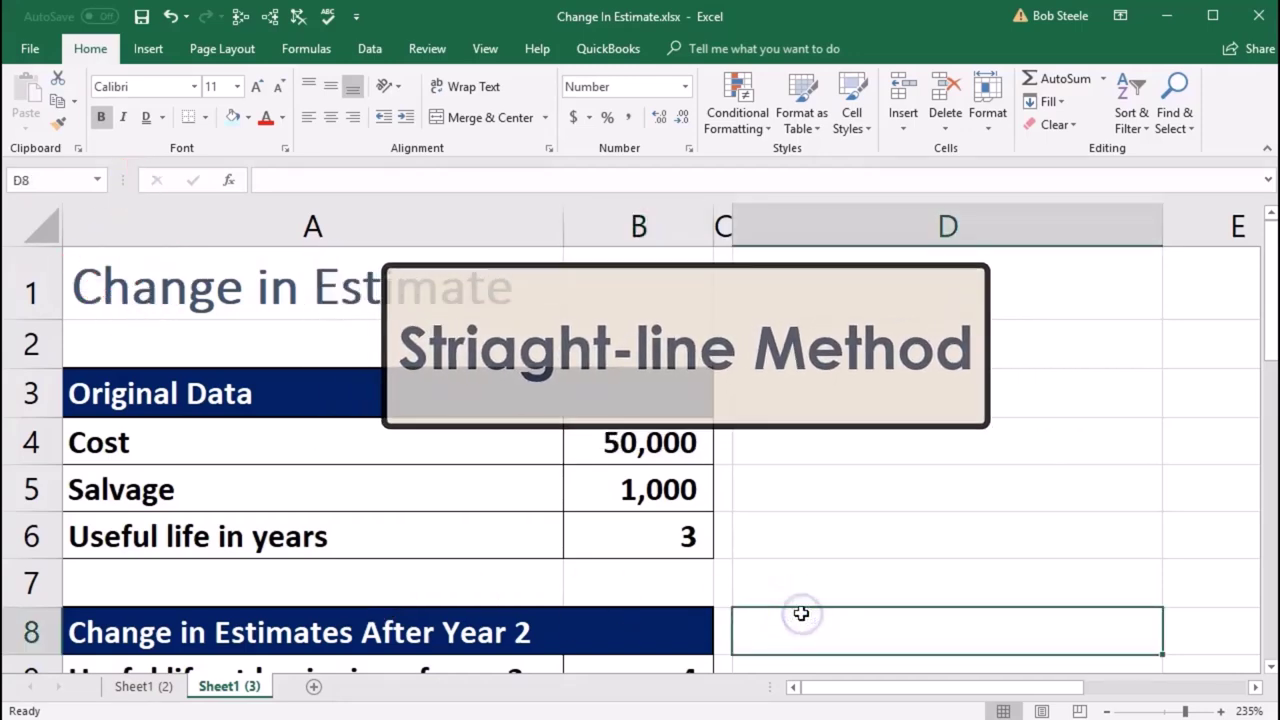
scroll(801, 613, "down", 1)
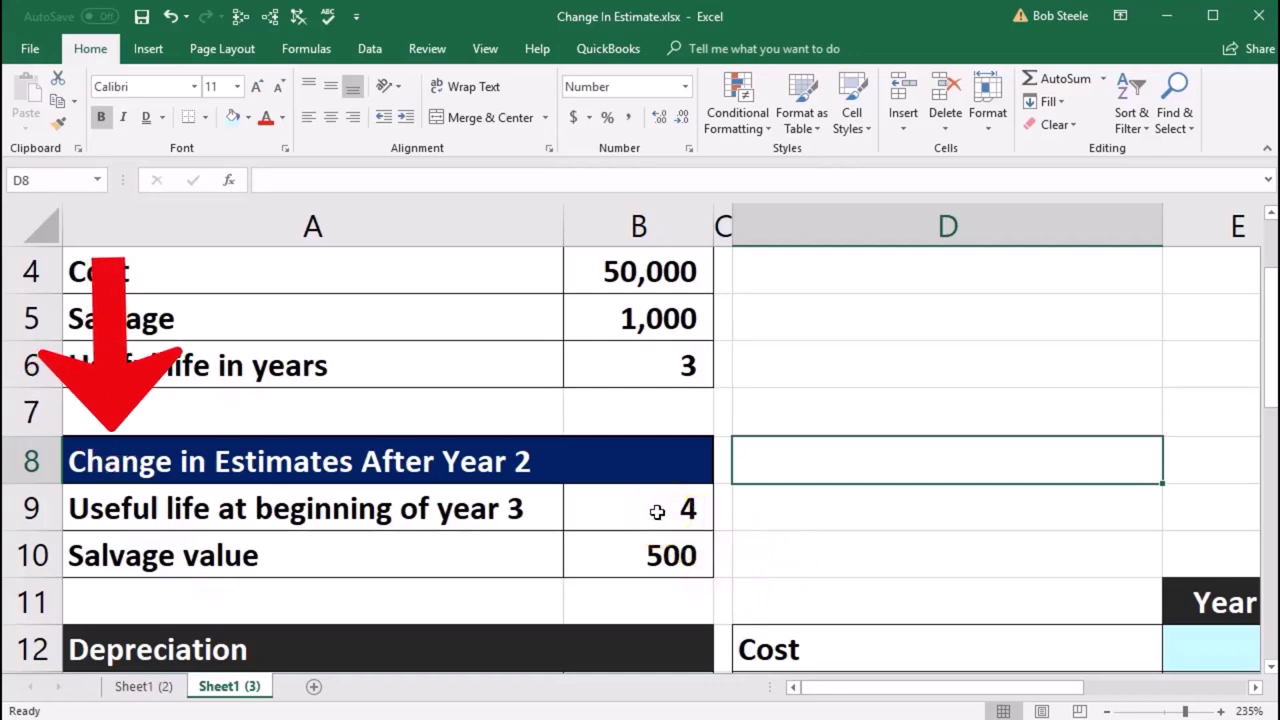
scroll(657, 512, "up", 1)
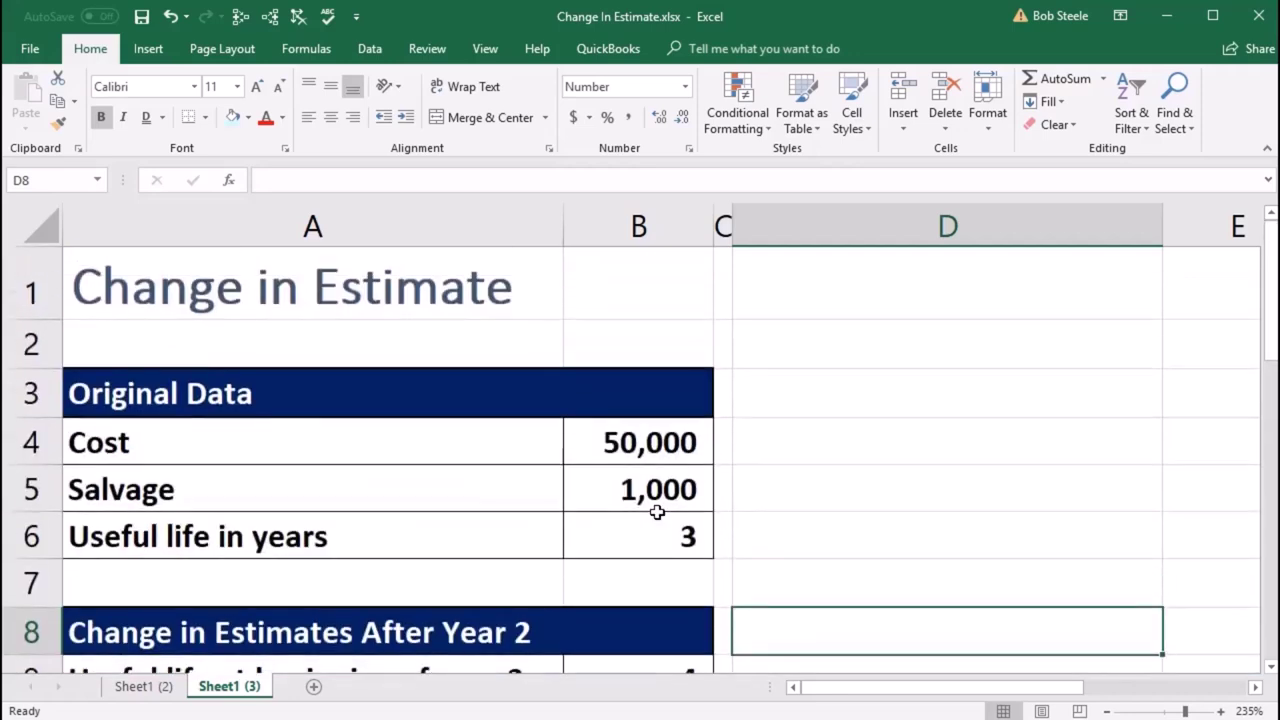
scroll(657, 509, "down", 1)
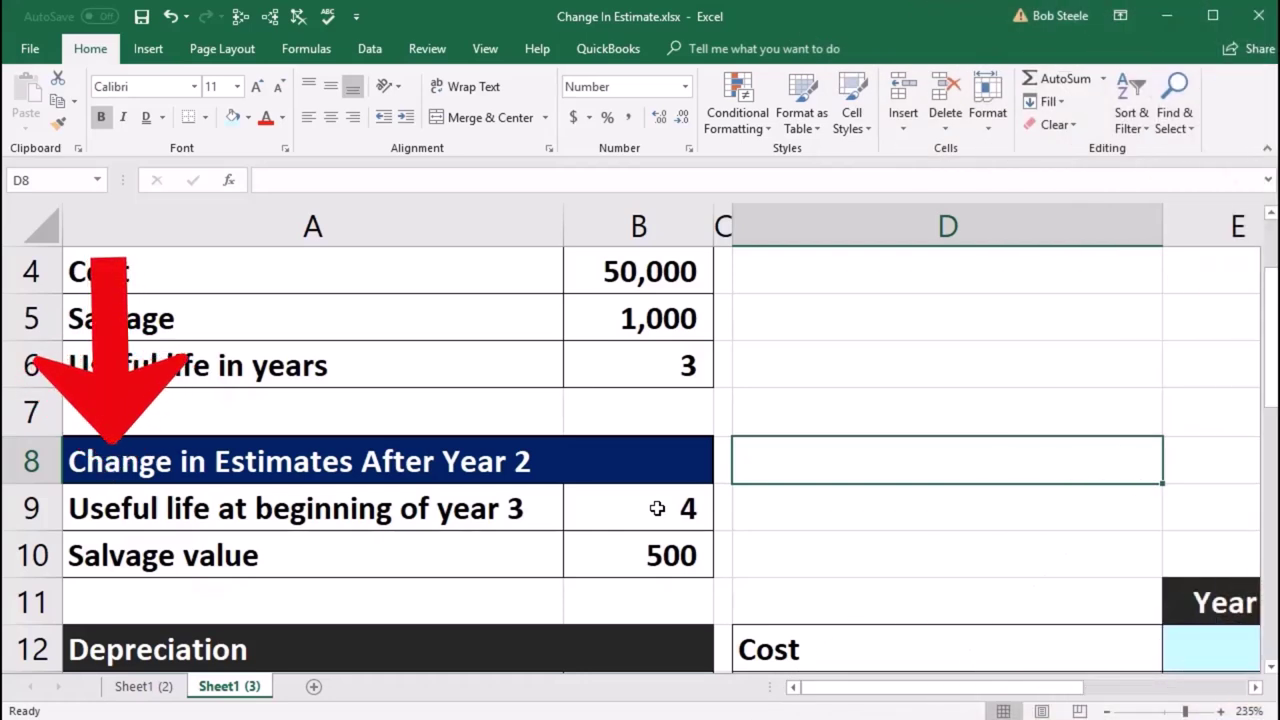
left_click(584, 510)
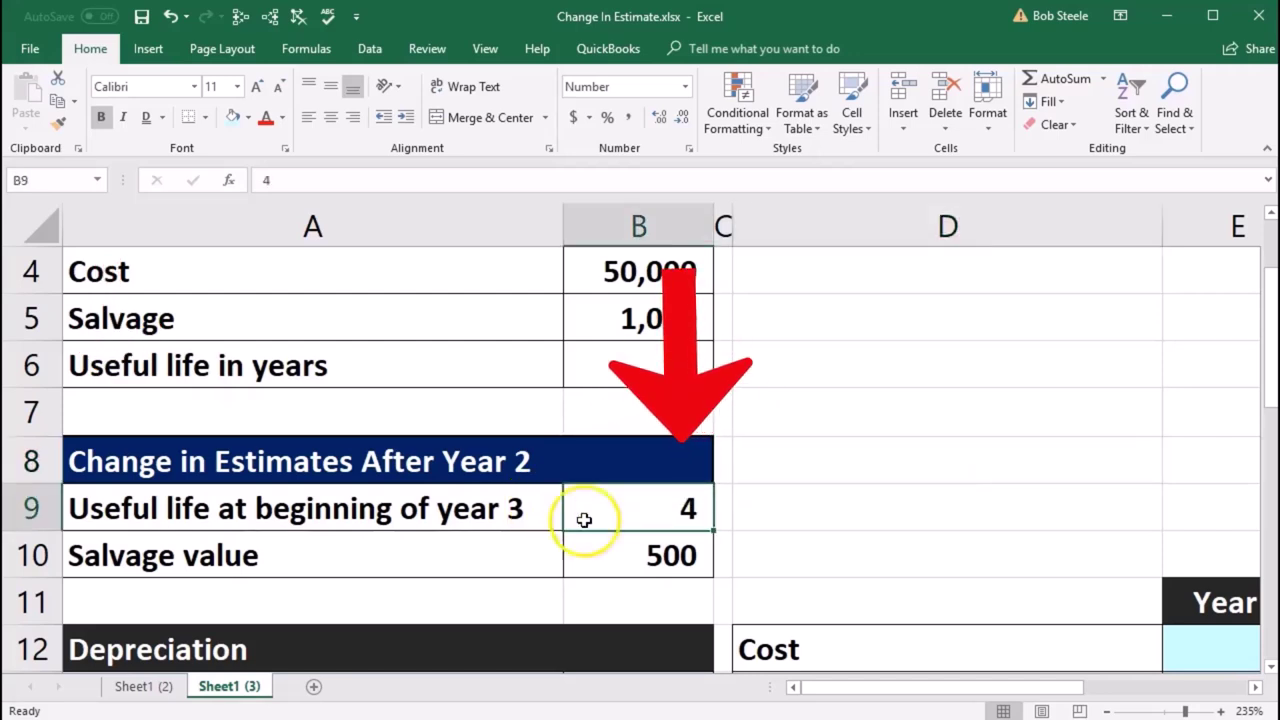
left_click(591, 557)
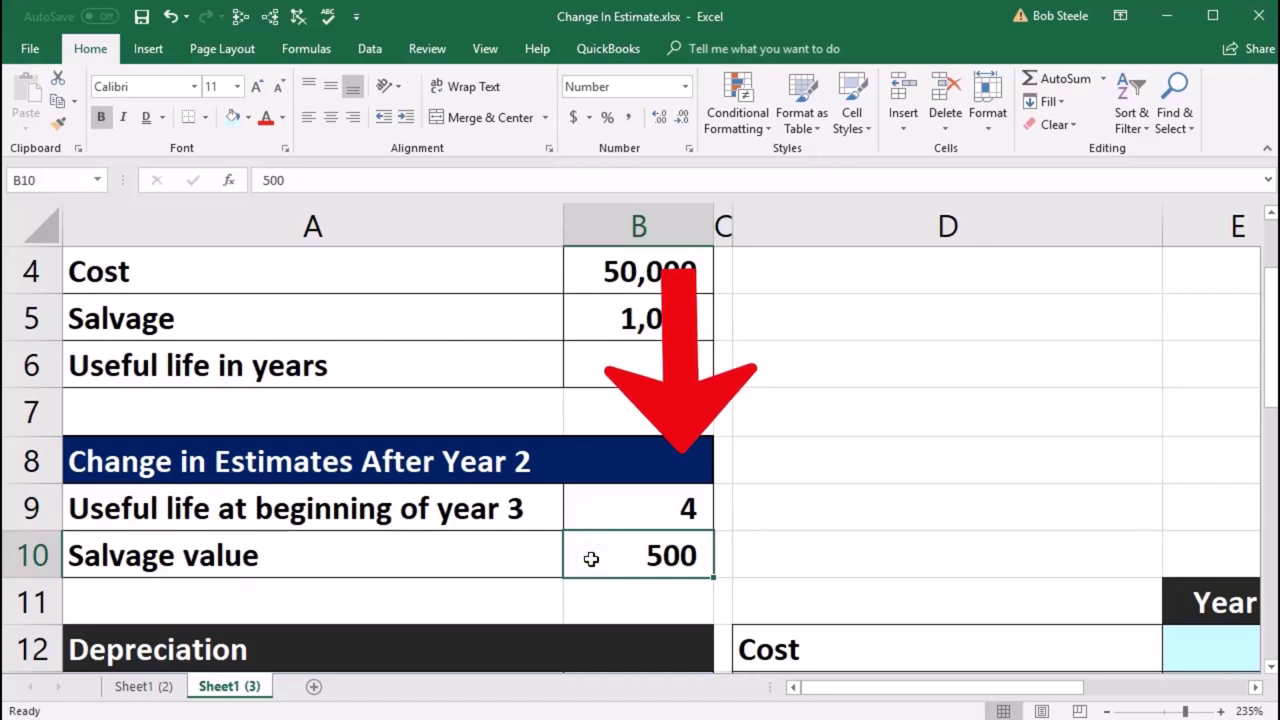
left_click(595, 328)
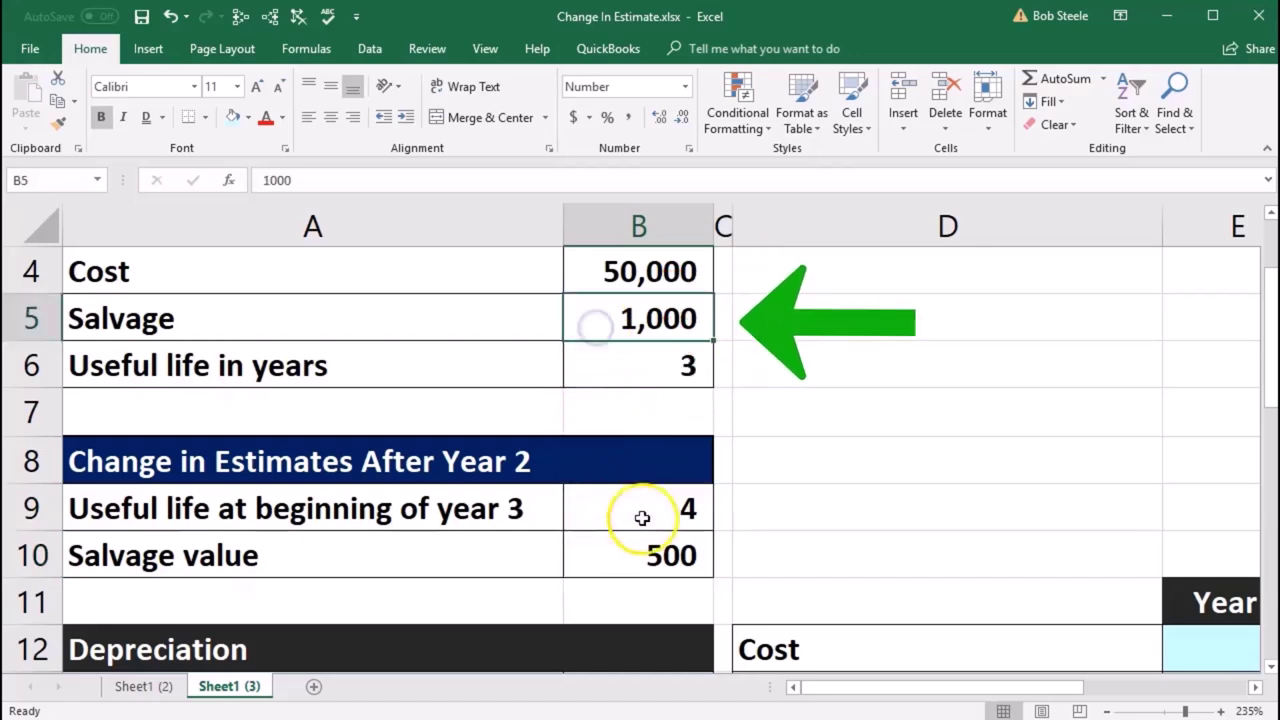
Step: Add a Cost row in A13 of the Depreciation table with the original cost of 50,000 in B13
scroll(641, 548, "down", 1)
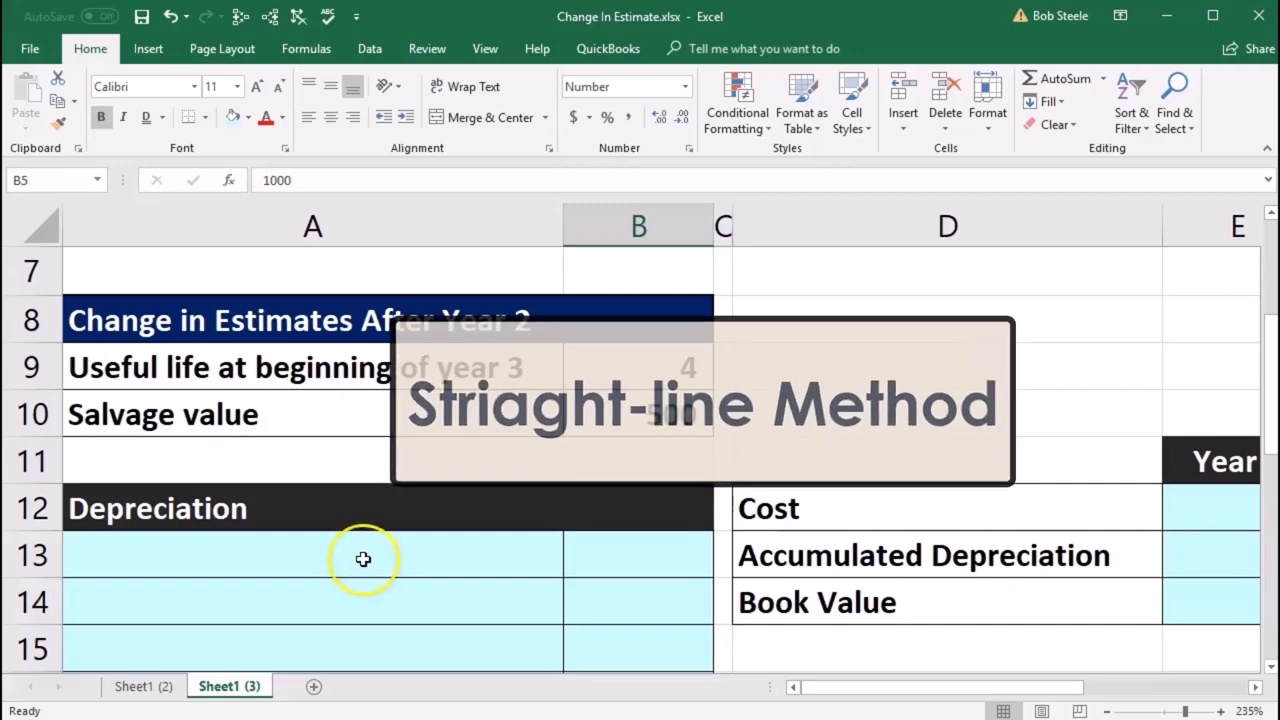
left_click(365, 561)
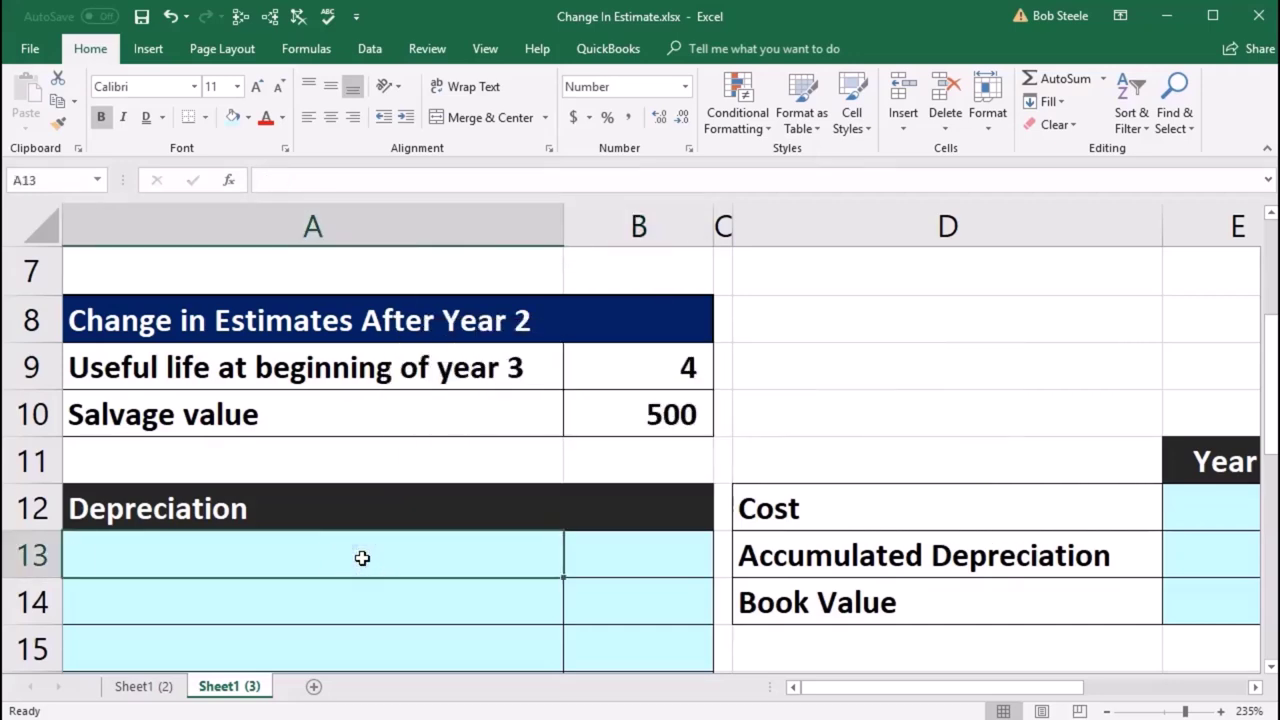
type("Cost")
key("Tab")
scroll(362, 557, "up", 2)
scroll(518, 505, "down", 2)
type("50000")
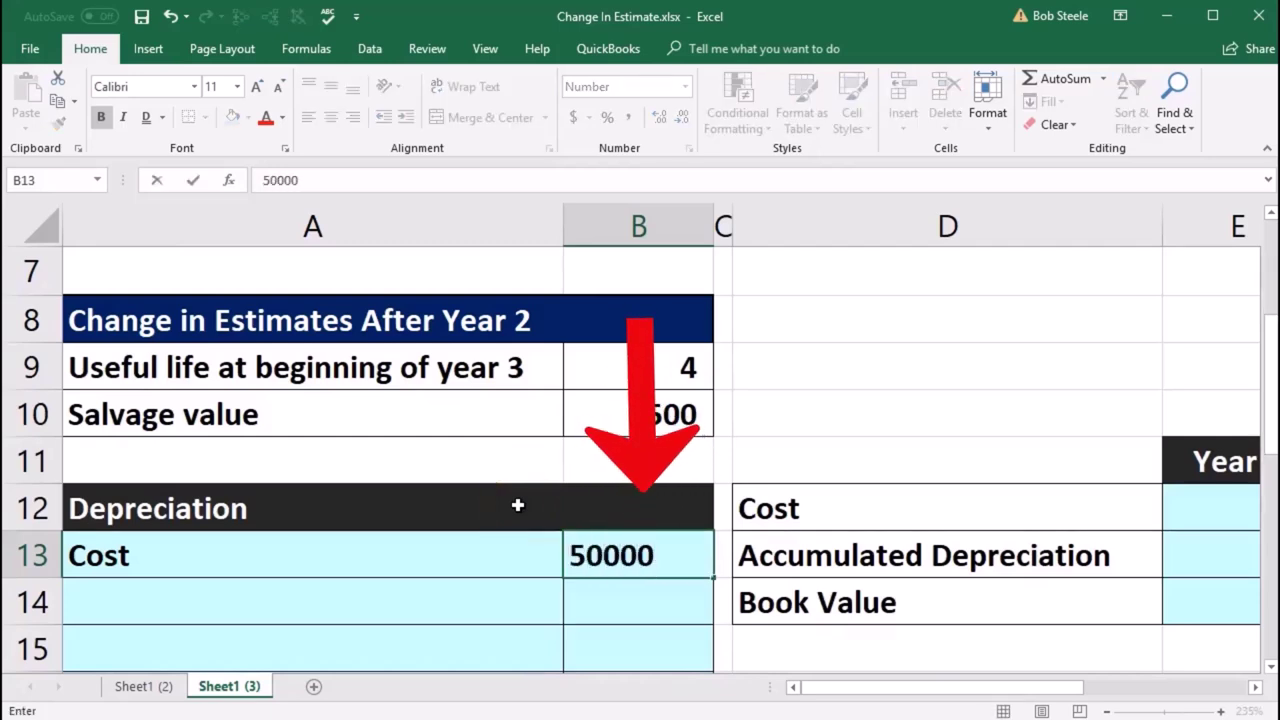
key("Return")
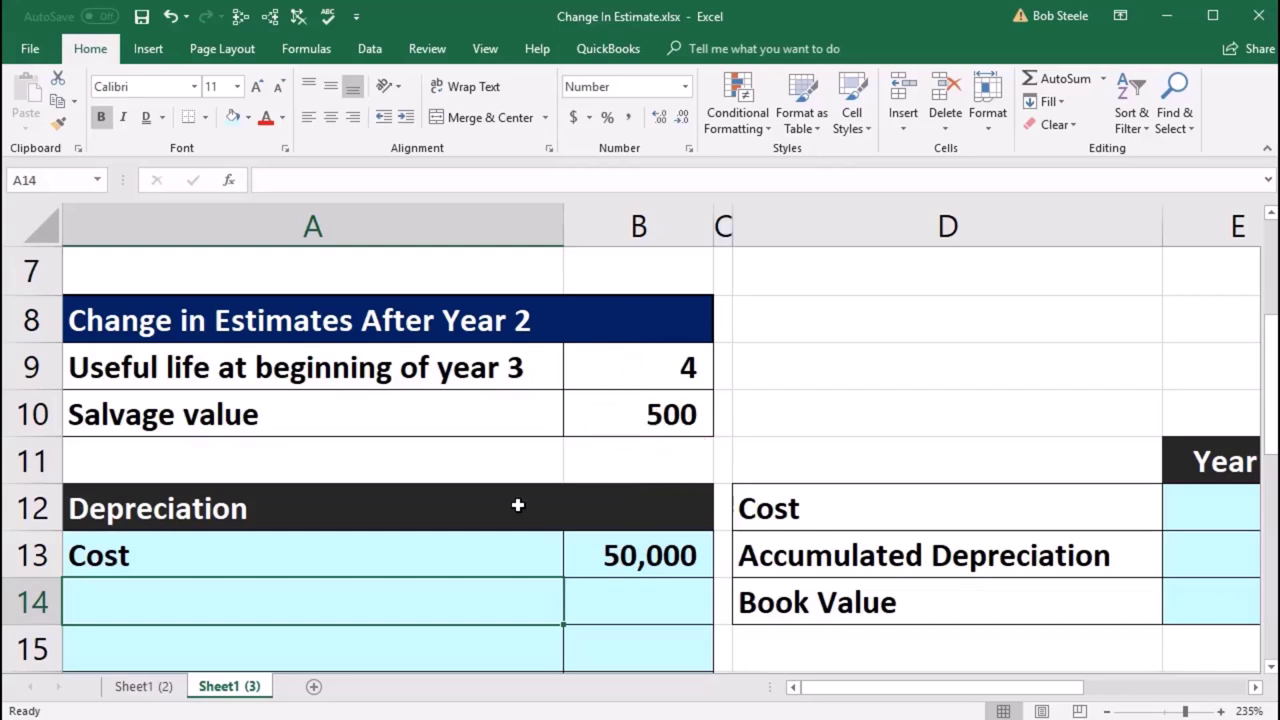
Step: Label row 14 of the Depreciation table Salvage and enter 1,000 in B14
type("Salvage")
key("Tab")
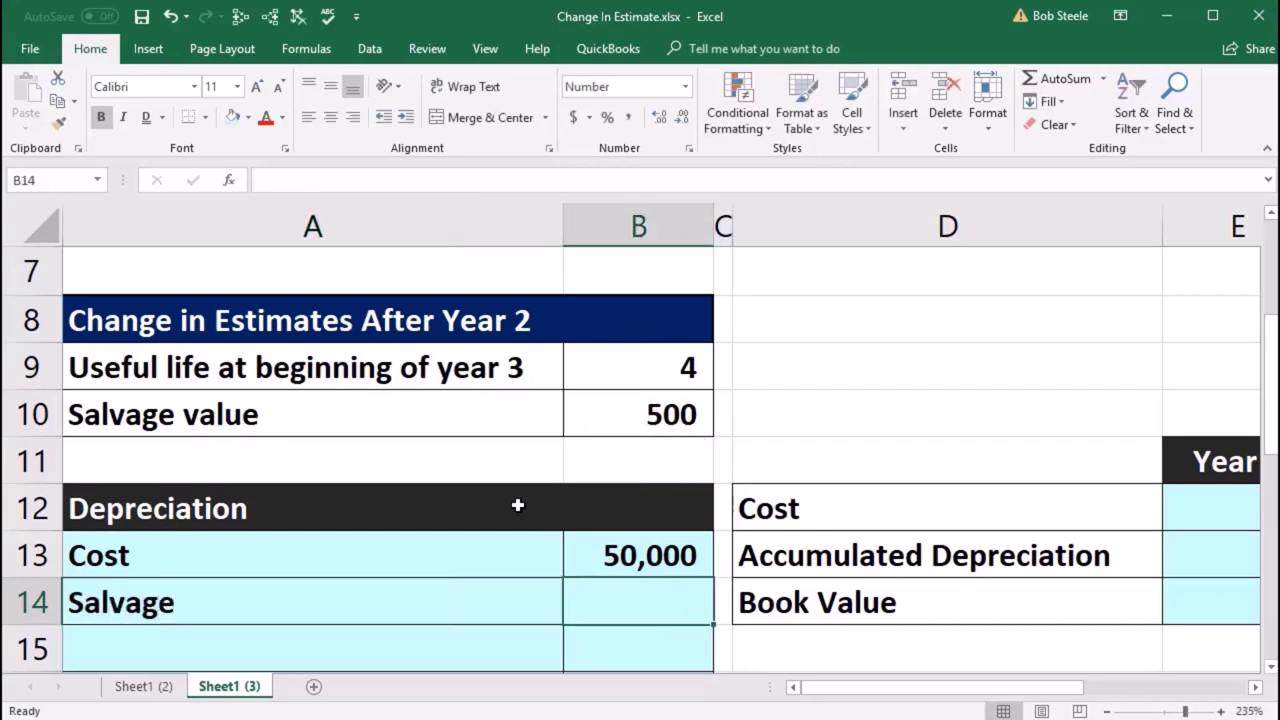
type("1000")
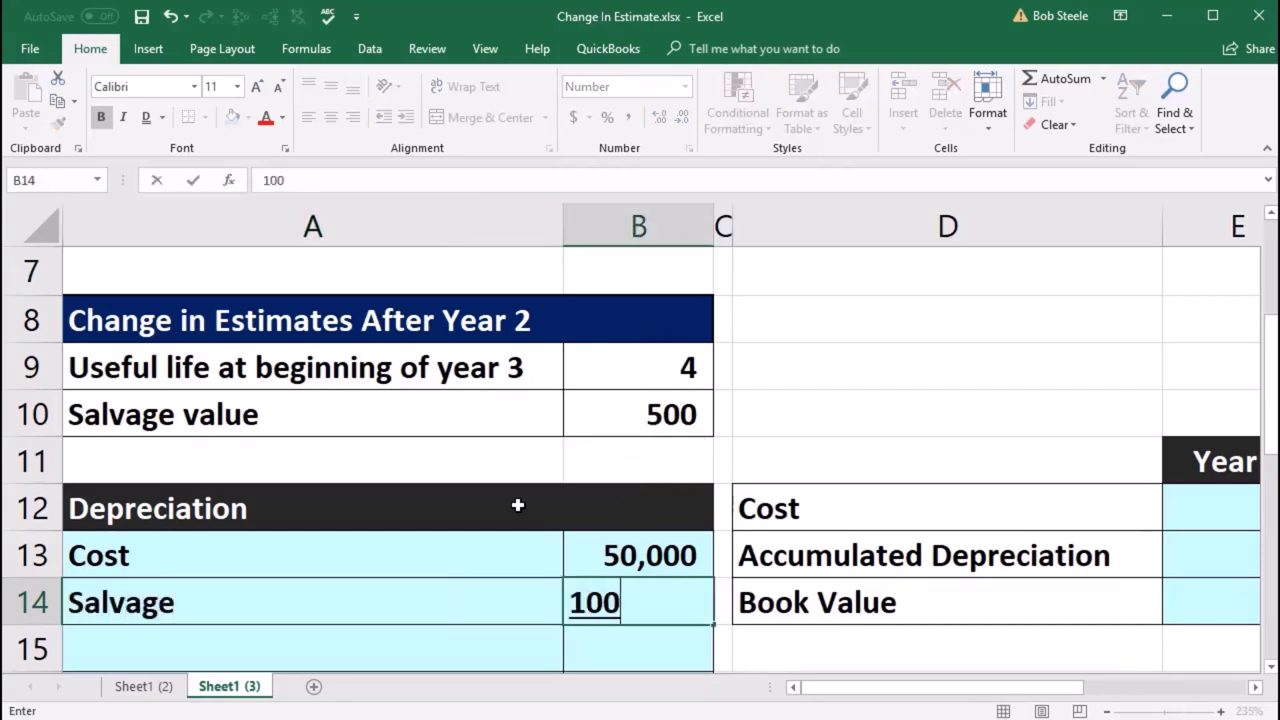
key("Return")
Step: Label row 15 "Amount to be depreciated" and calculate it in B15 as cost minus salvage with =B13-B14
scroll(518, 505, "up", 2)
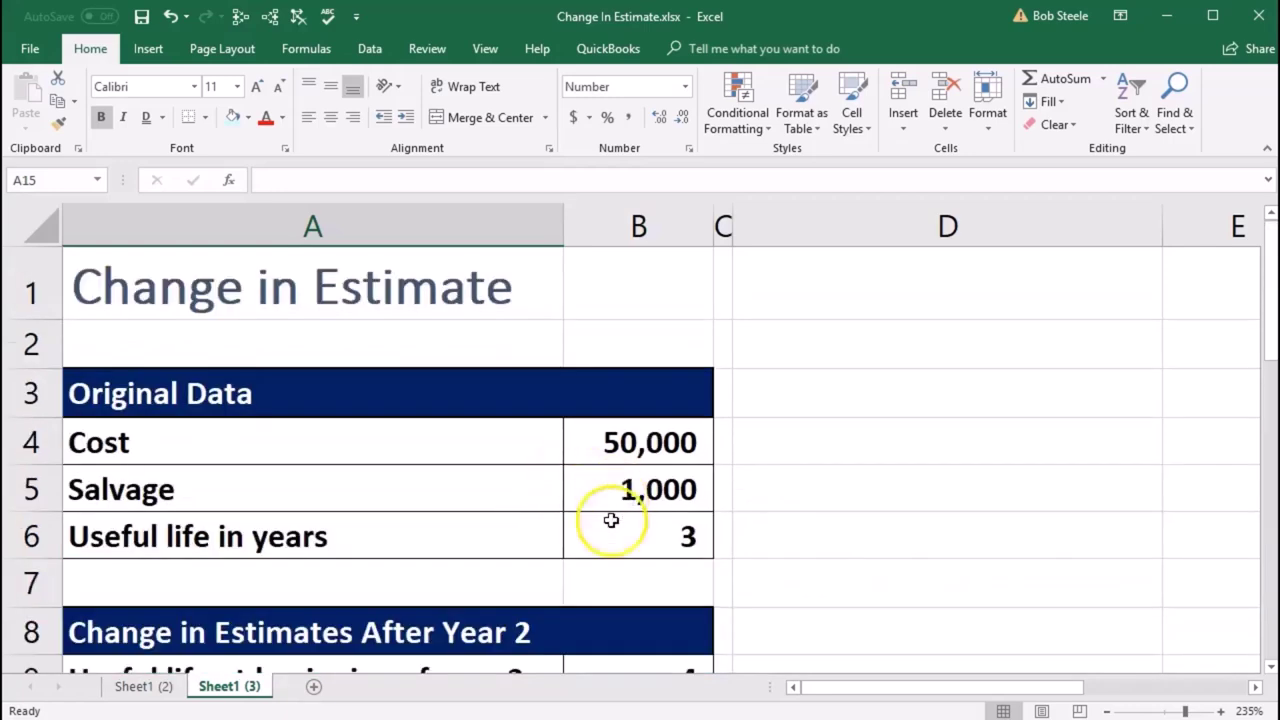
scroll(610, 495, "down", 3)
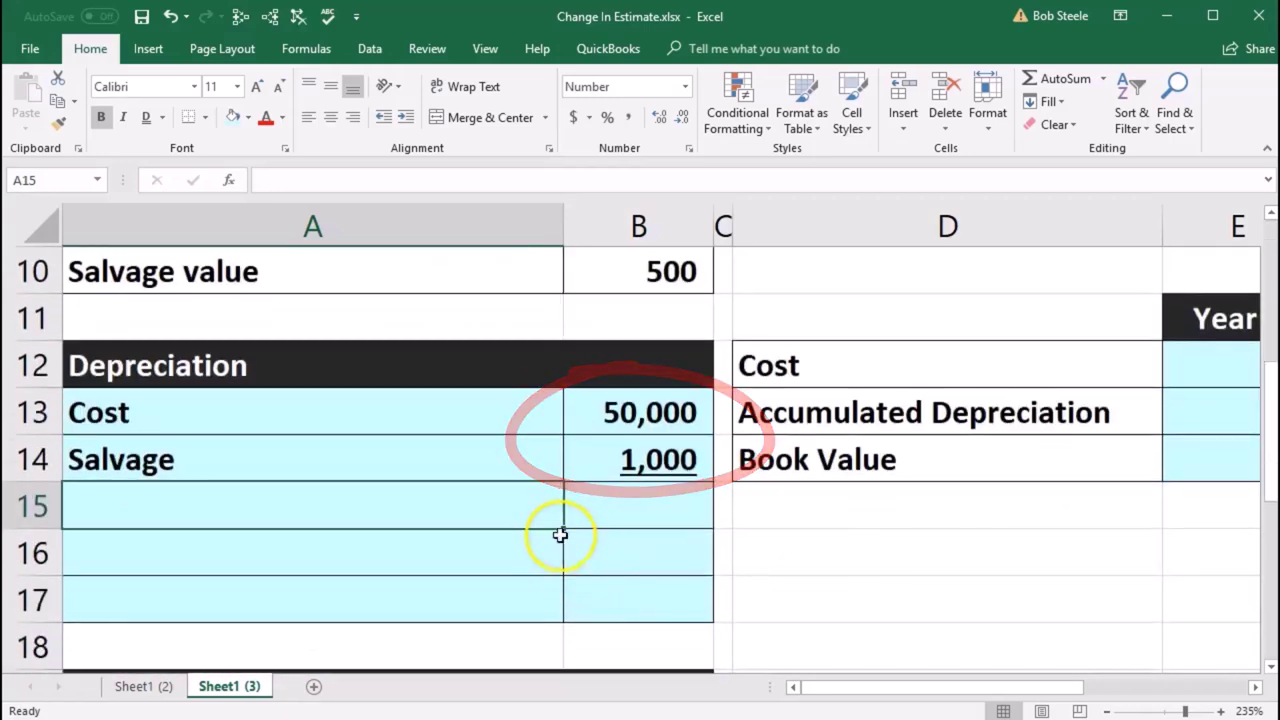
type("Amount to be depre")
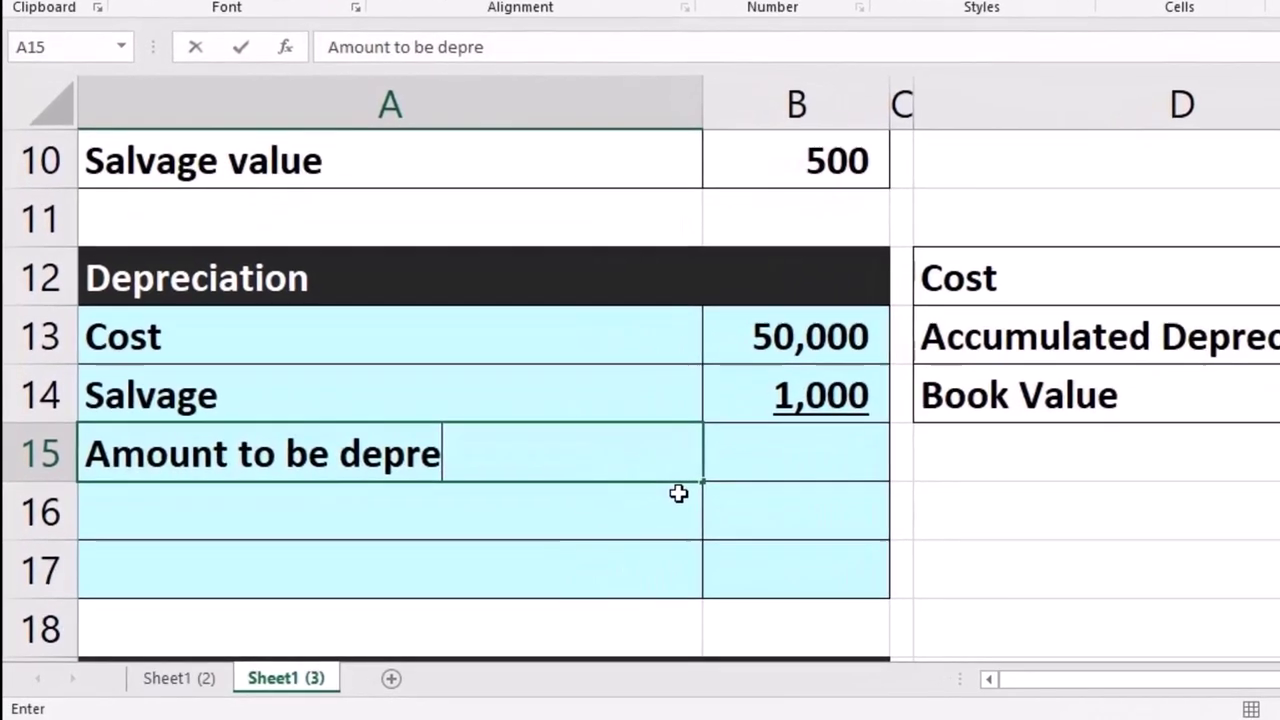
type("ciated")
key("Tab")
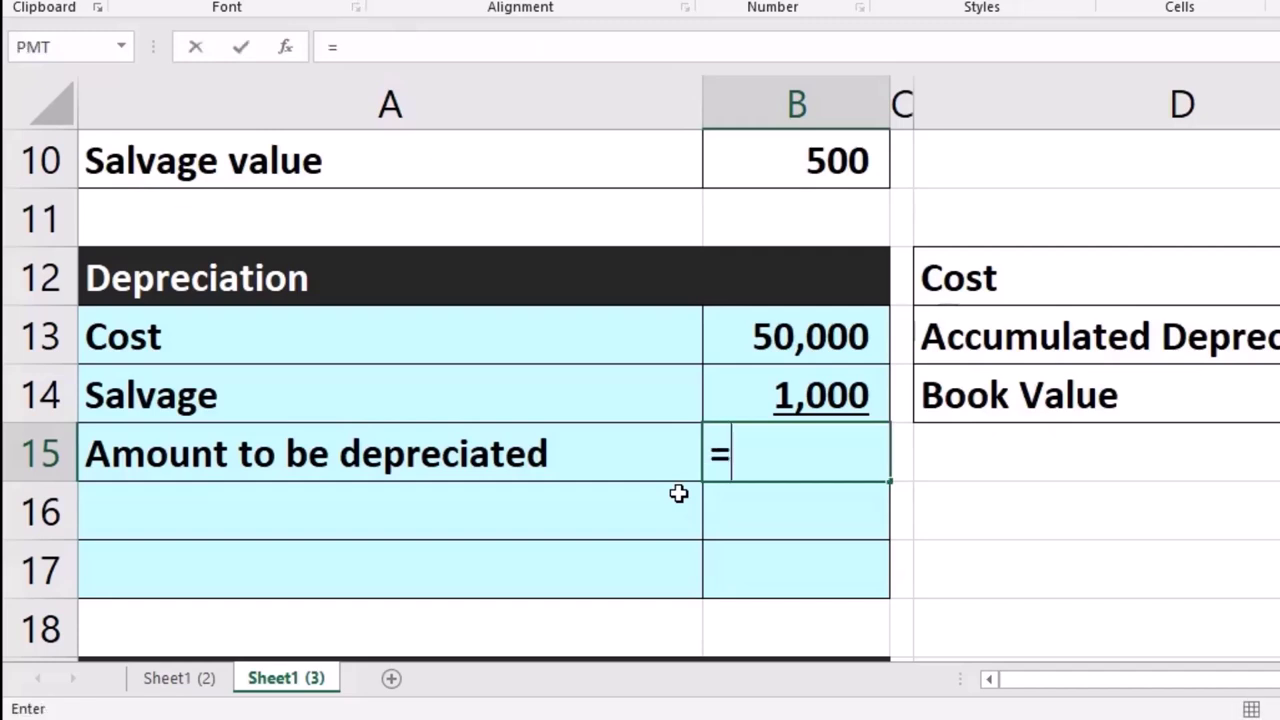
left_click(746, 349)
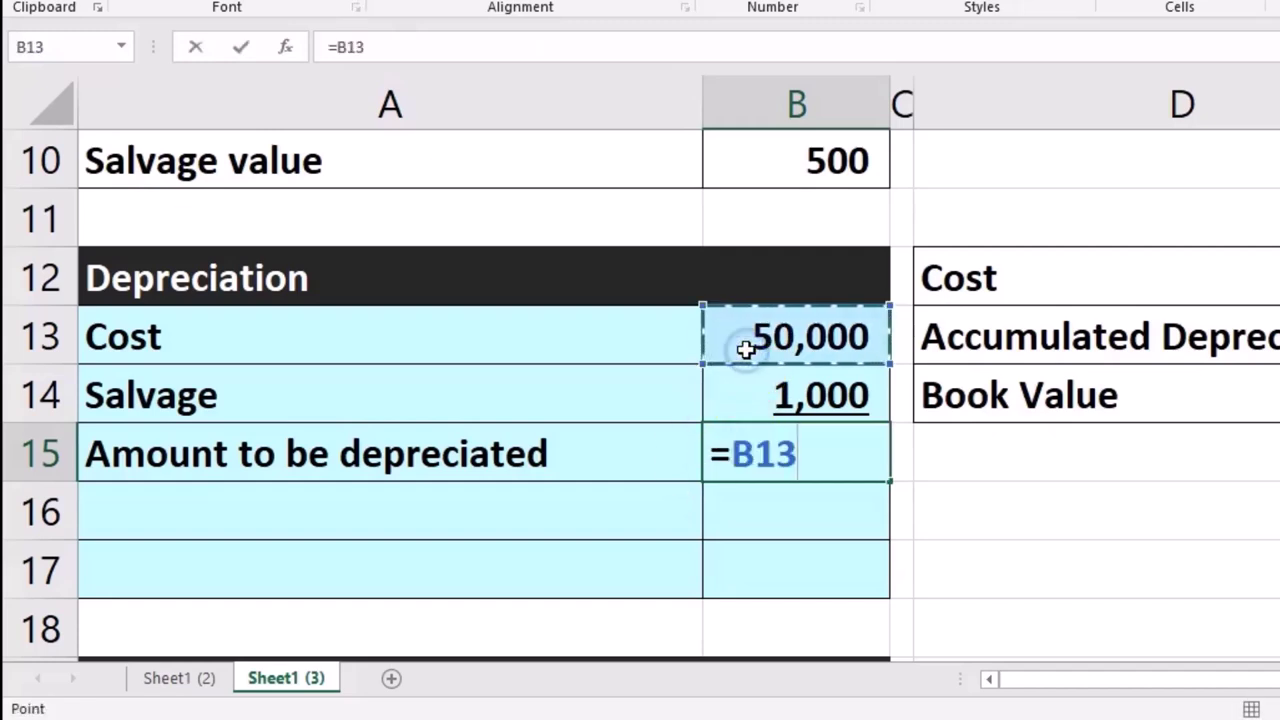
left_click(750, 396)
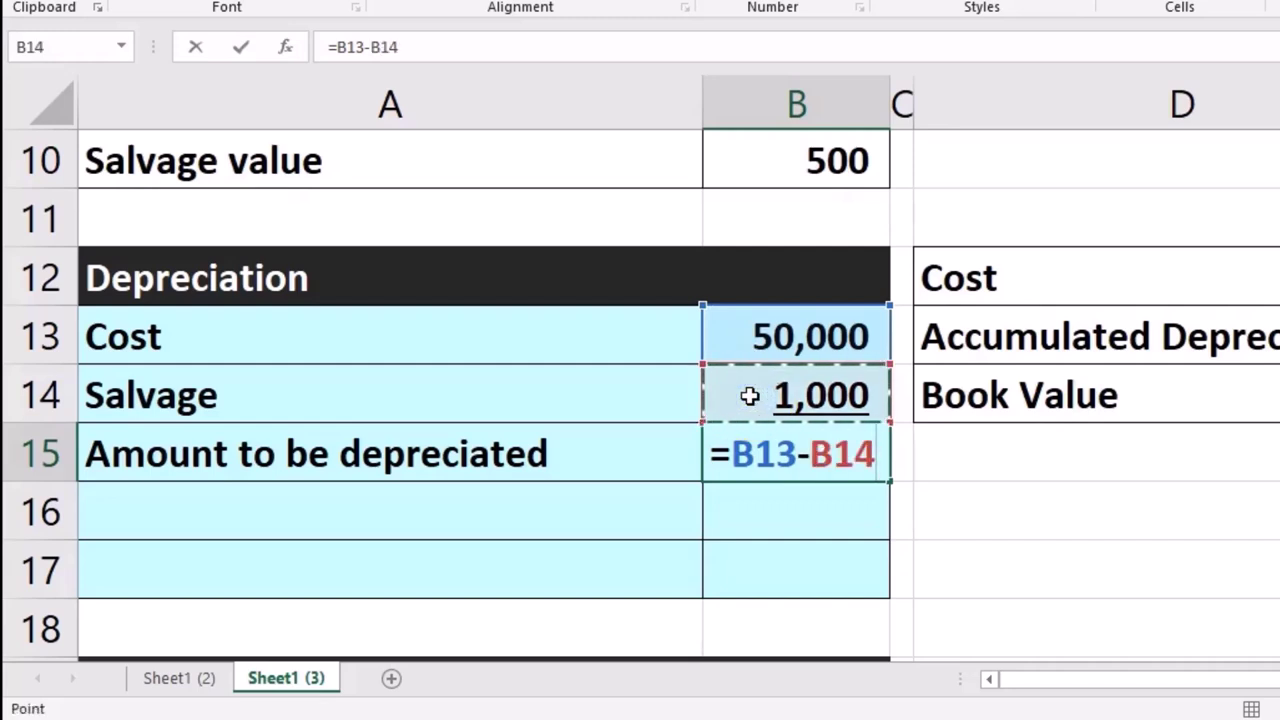
key("Return")
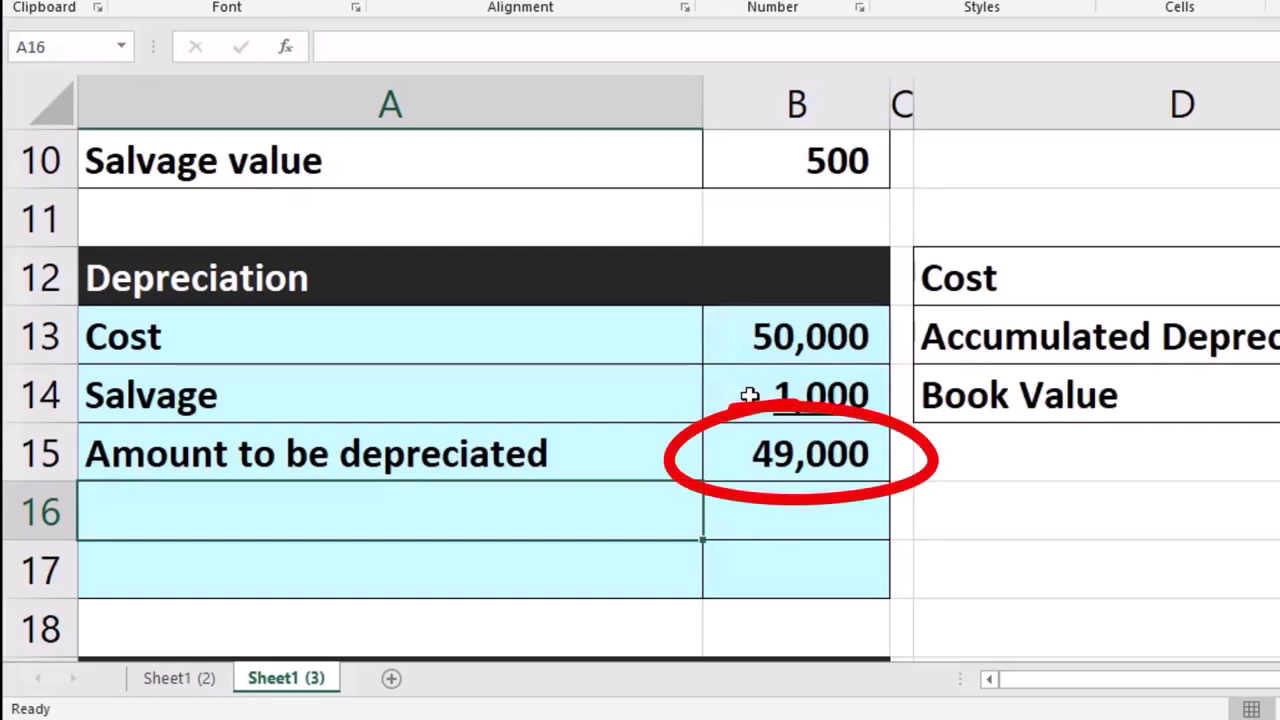
Step: Label row 16 "Useful life", enter 3 in B16, and check it against the original useful life in B6
type("Us")
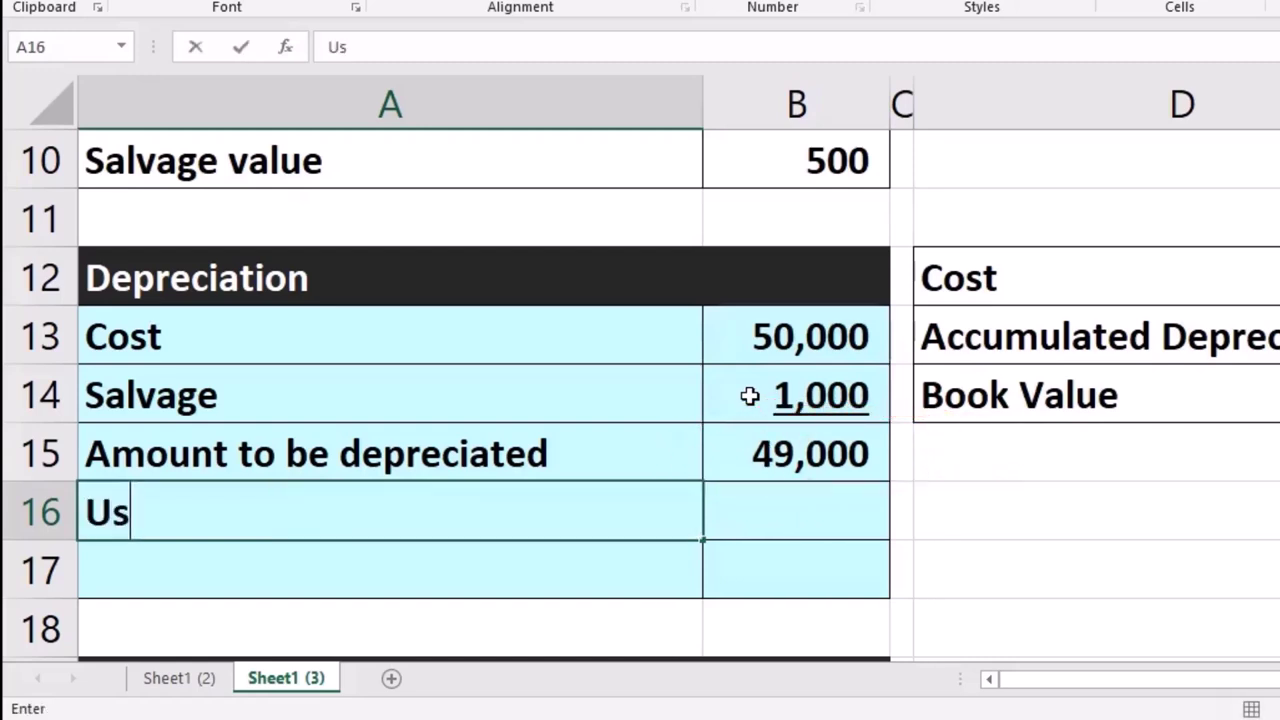
type("eful life")
key("Tab")
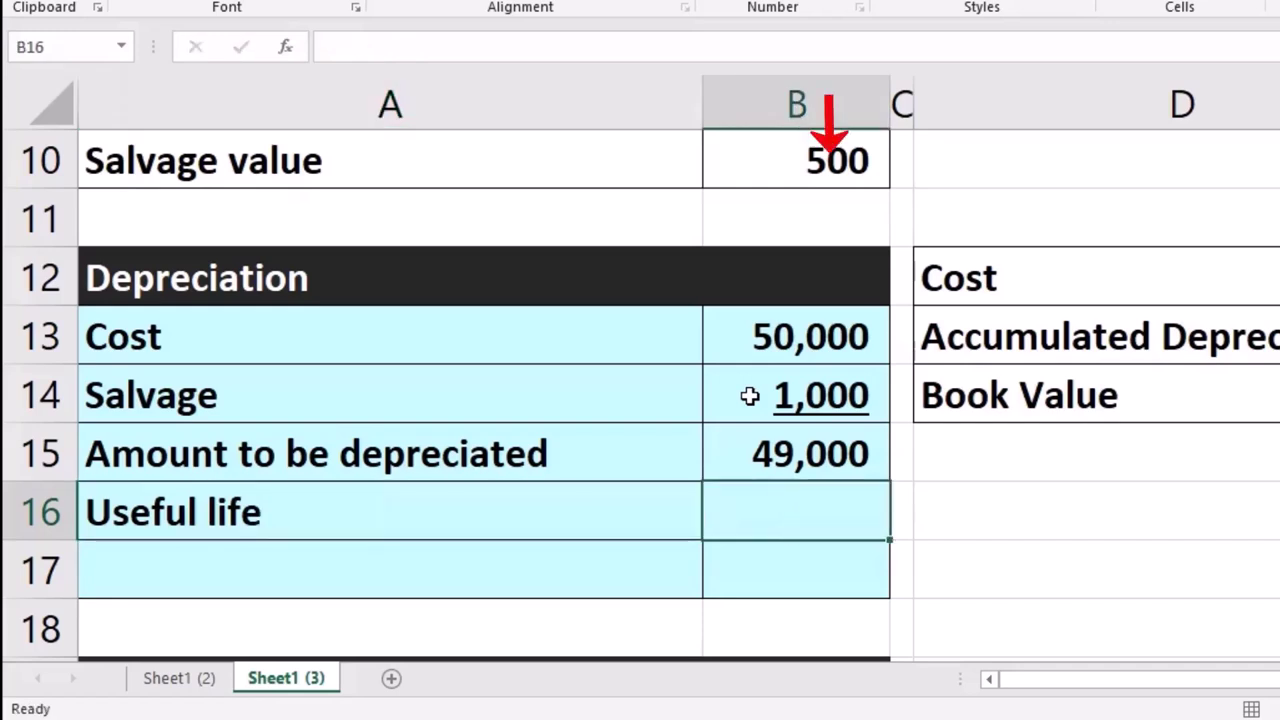
type("3")
key("Return")
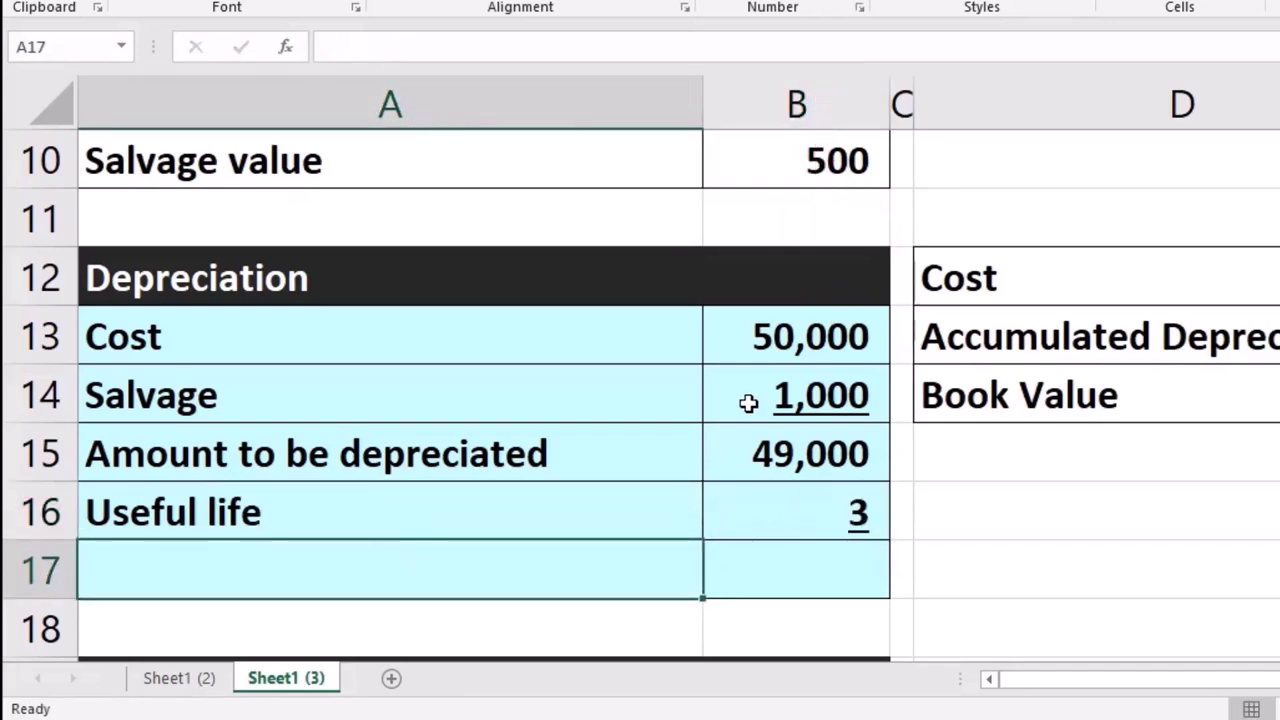
scroll(746, 425, "up", 2)
left_click(755, 284)
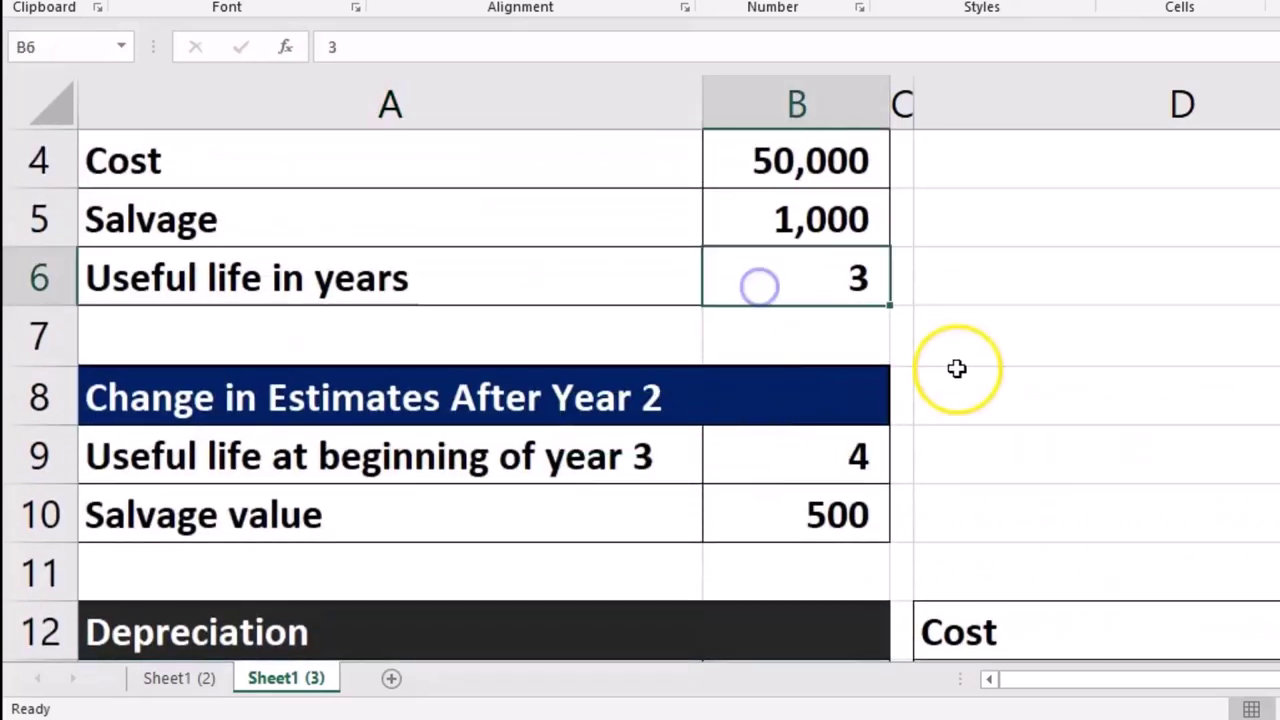
Step: Label row 17 "Depreciation per year" and divide the depreciable amount by the useful life in B17 with =B15/B16
scroll(958, 369, "down", 3)
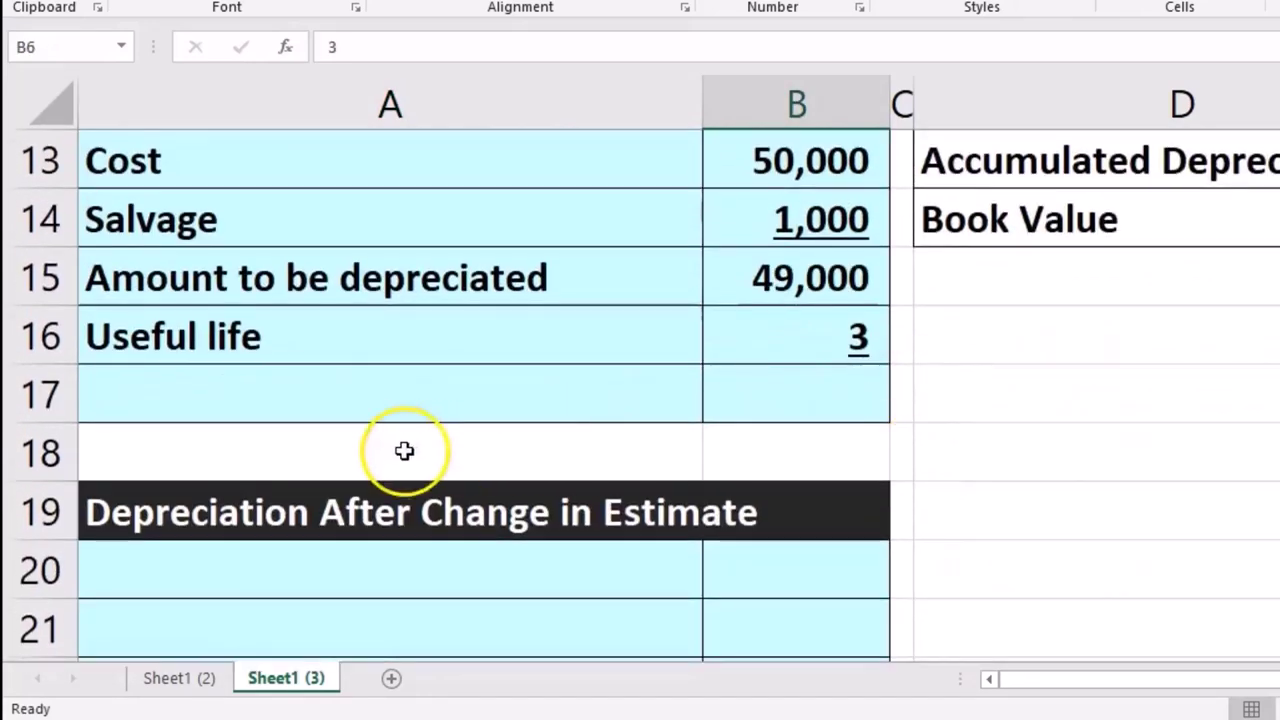
left_click(364, 402)
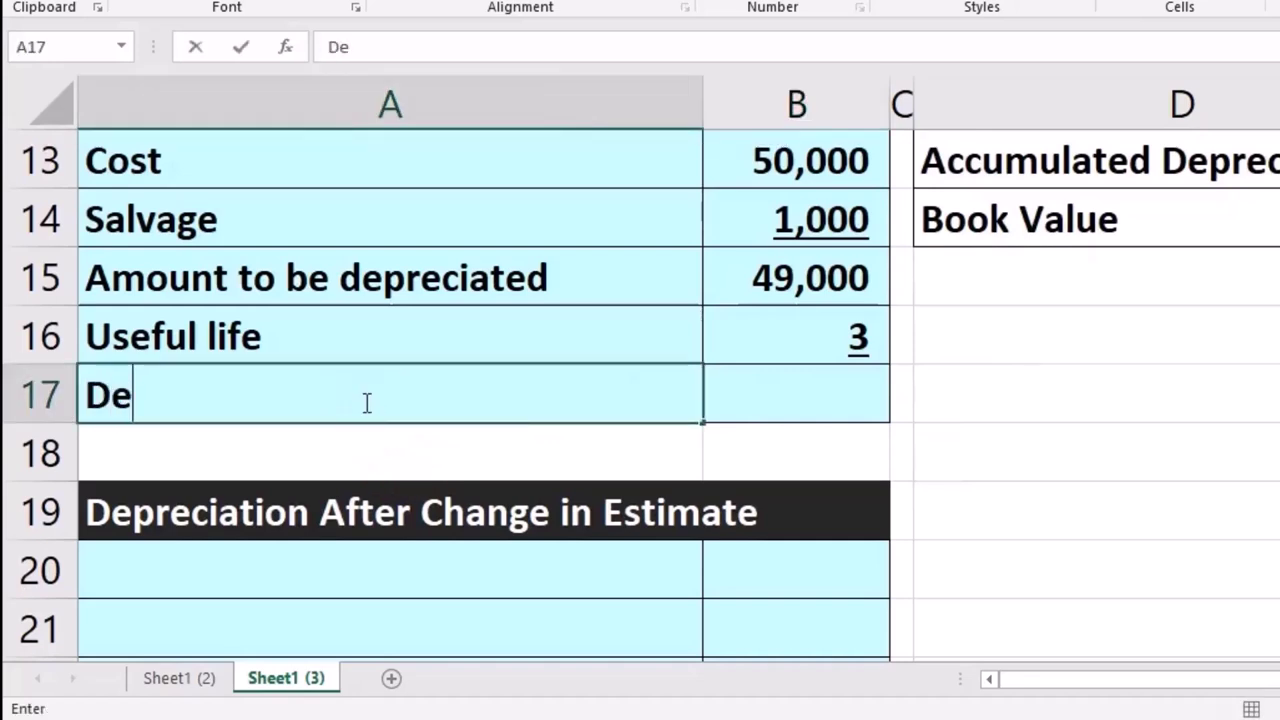
type("Dec")
key("BackSpace")
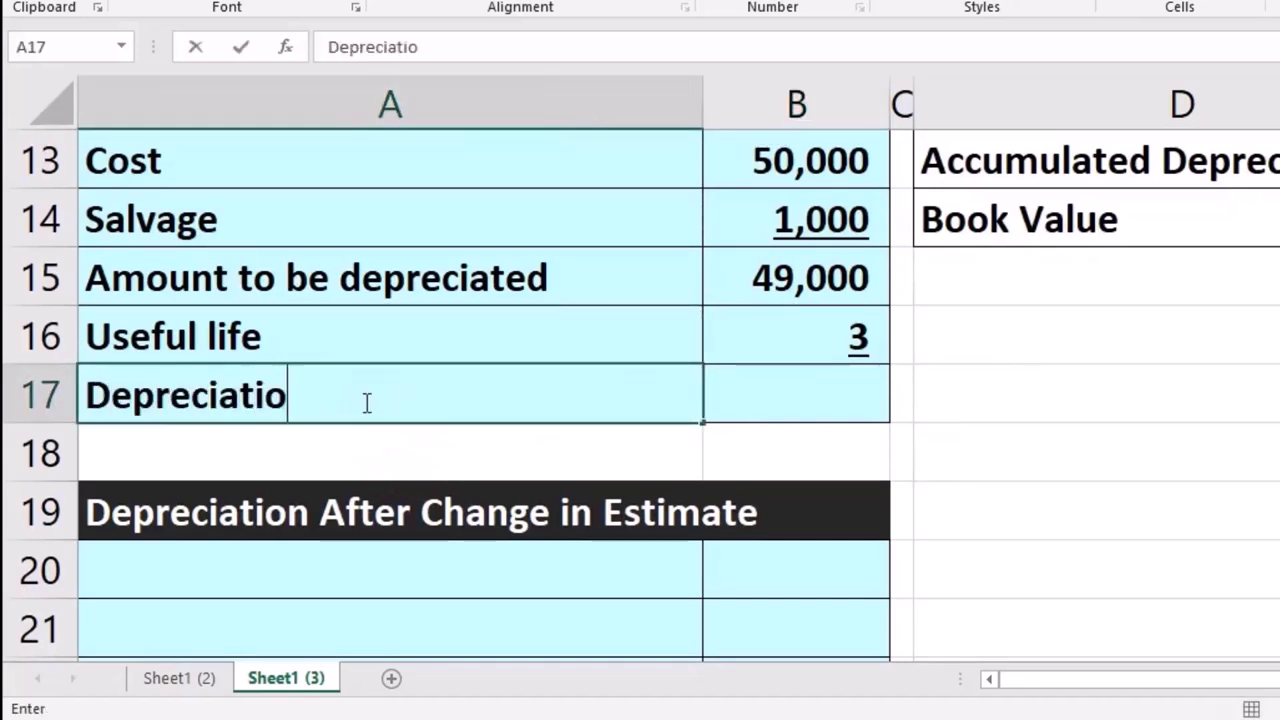
type("preciation per year")
key("Tab")
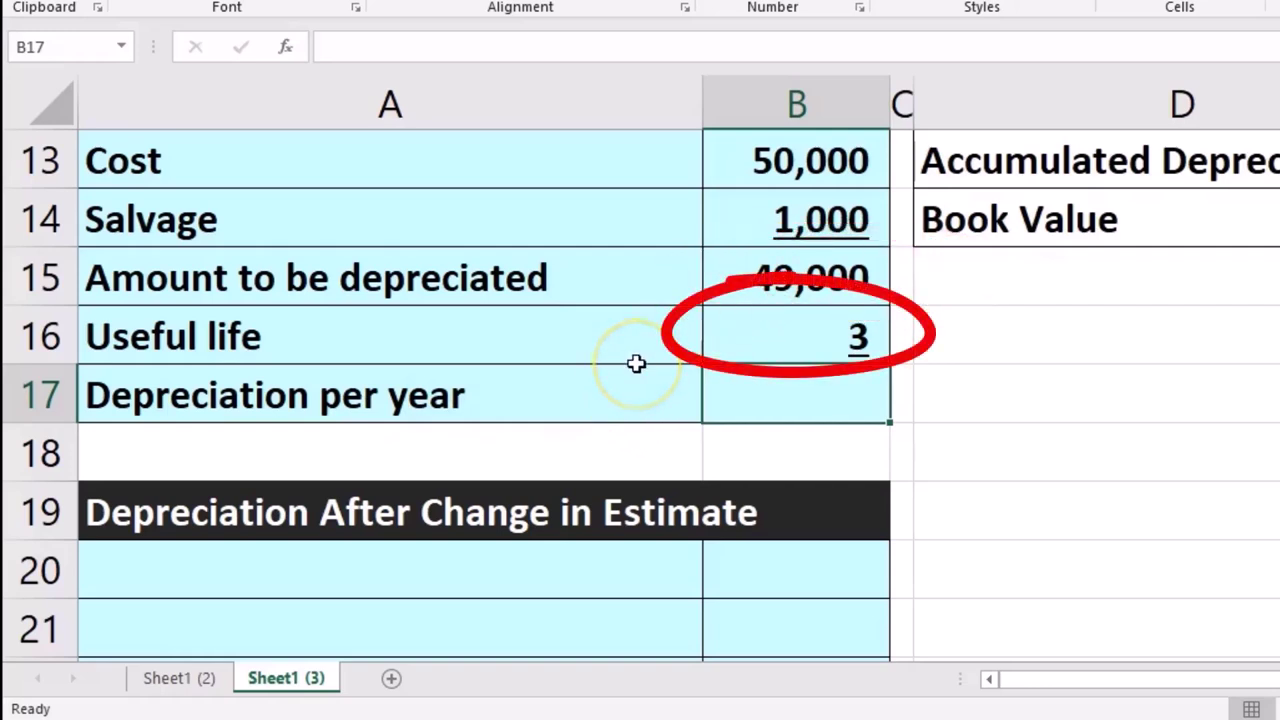
type("=")
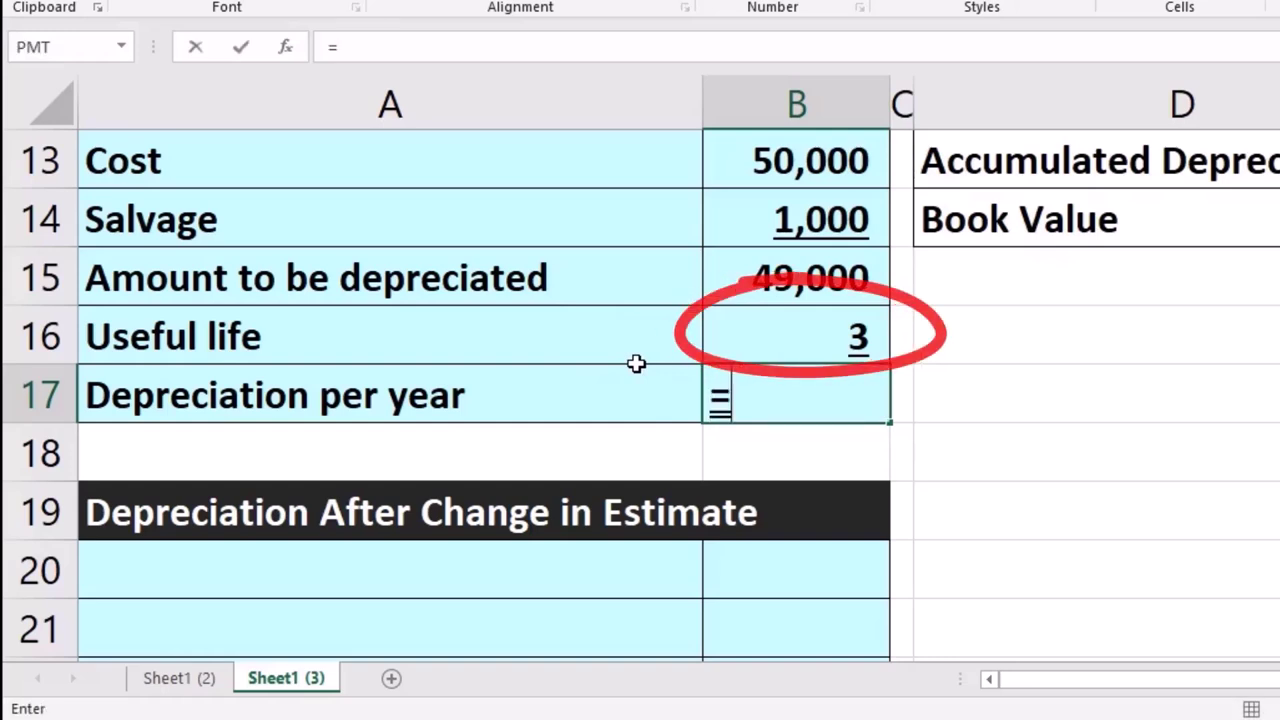
left_click(738, 297)
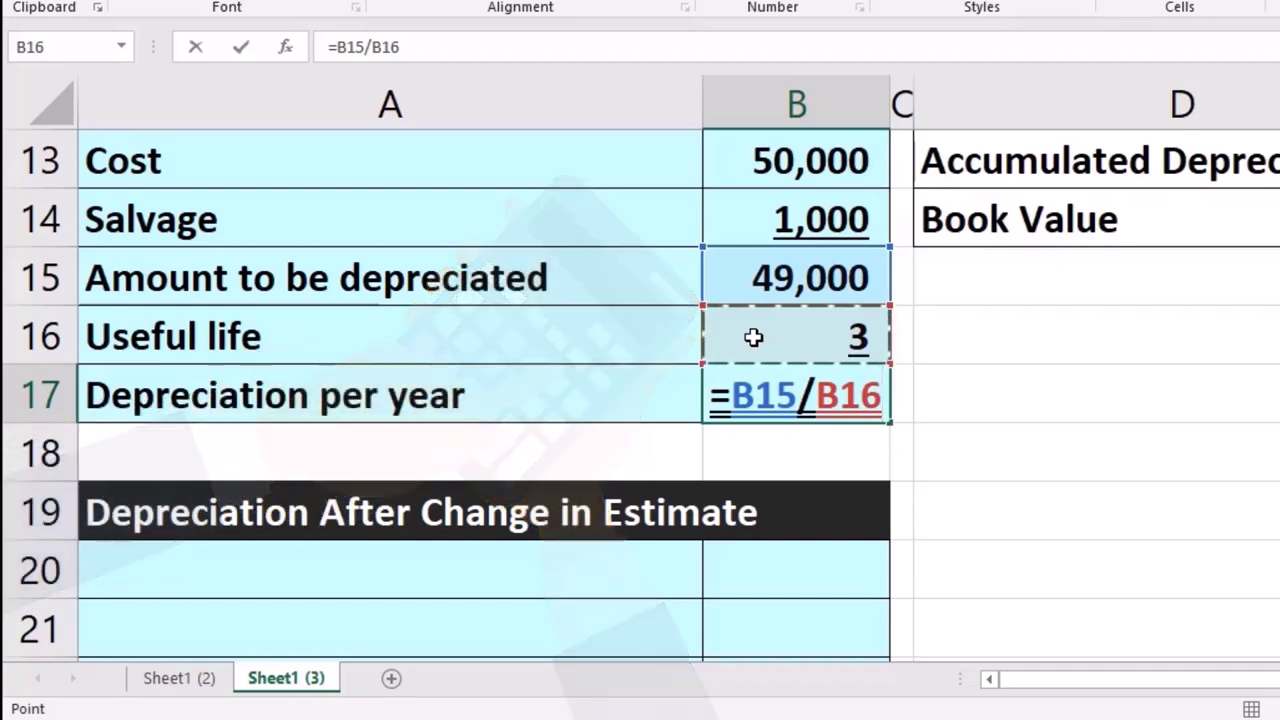
key("Return")
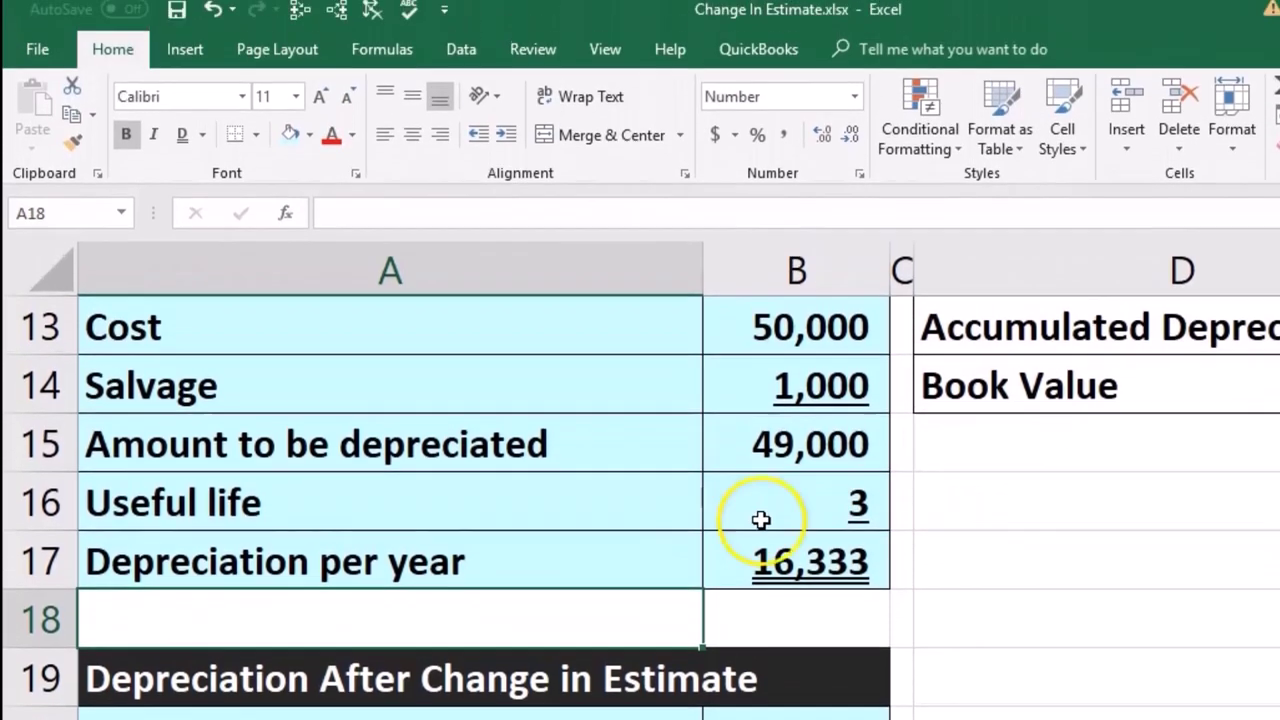
Step: Show the depreciation per year in B17 with two decimal places and return it to whole numbers
left_click(800, 508)
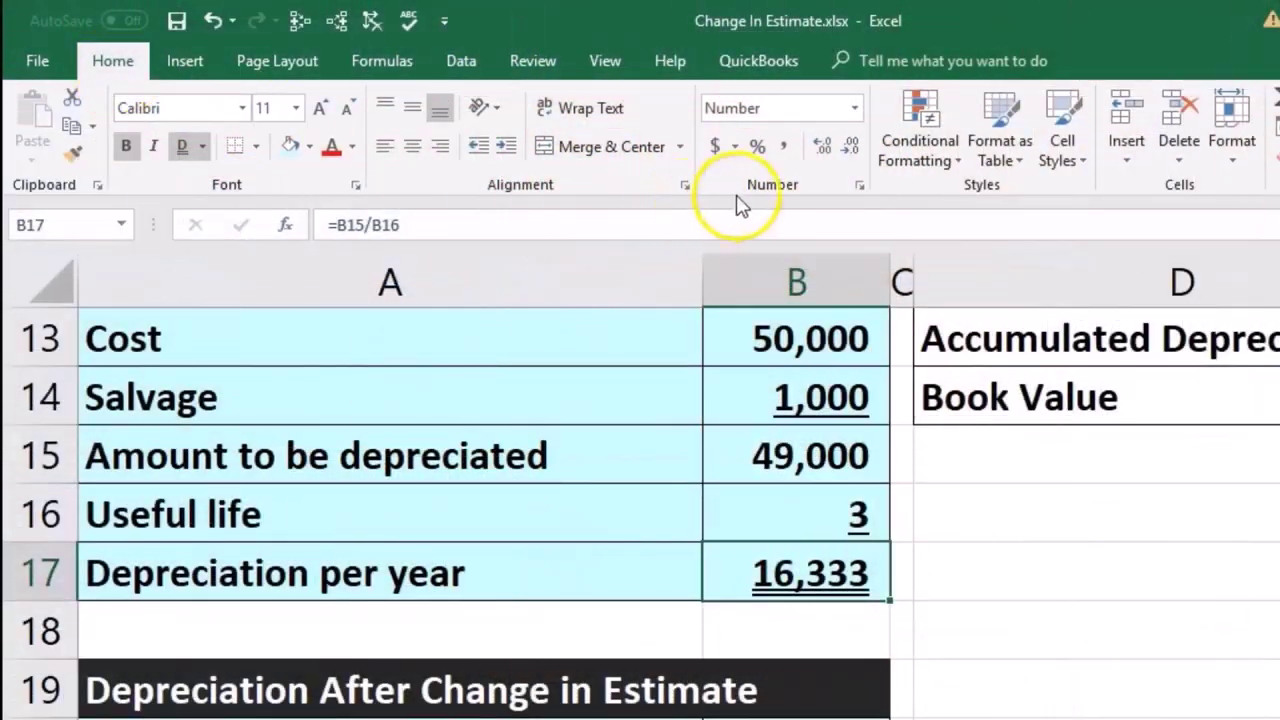
left_click(818, 147)
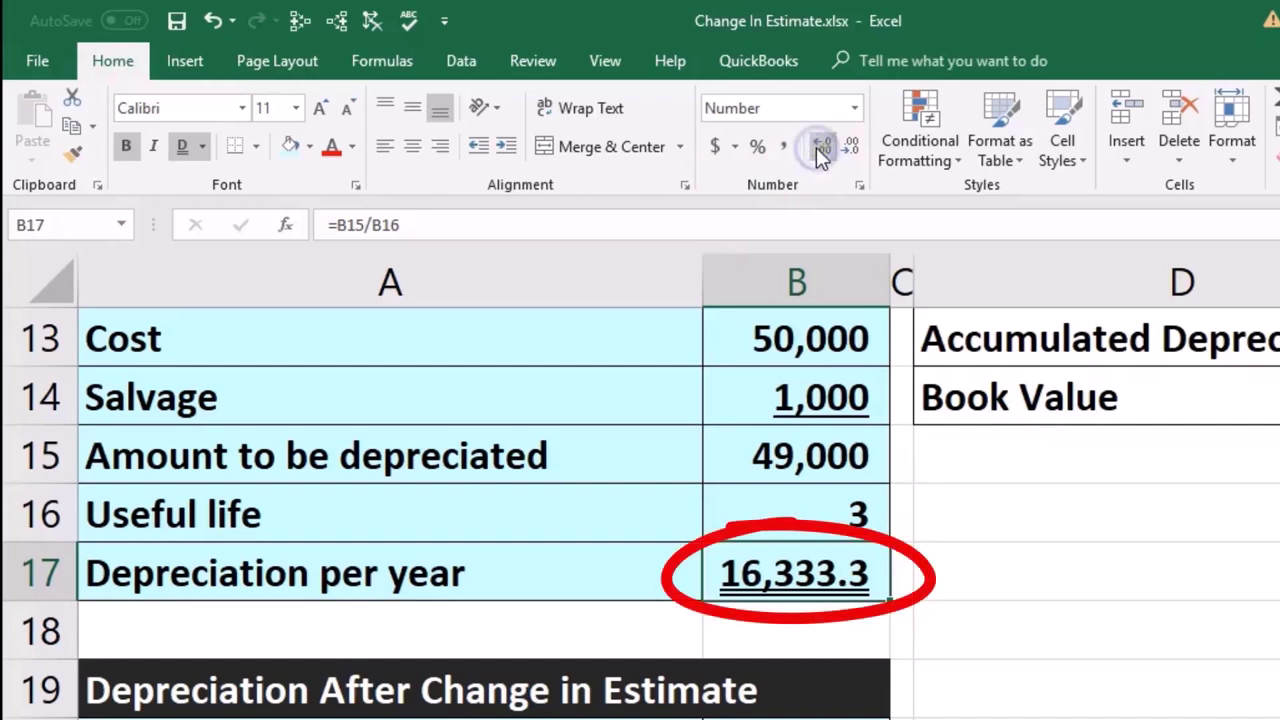
left_click(818, 147)
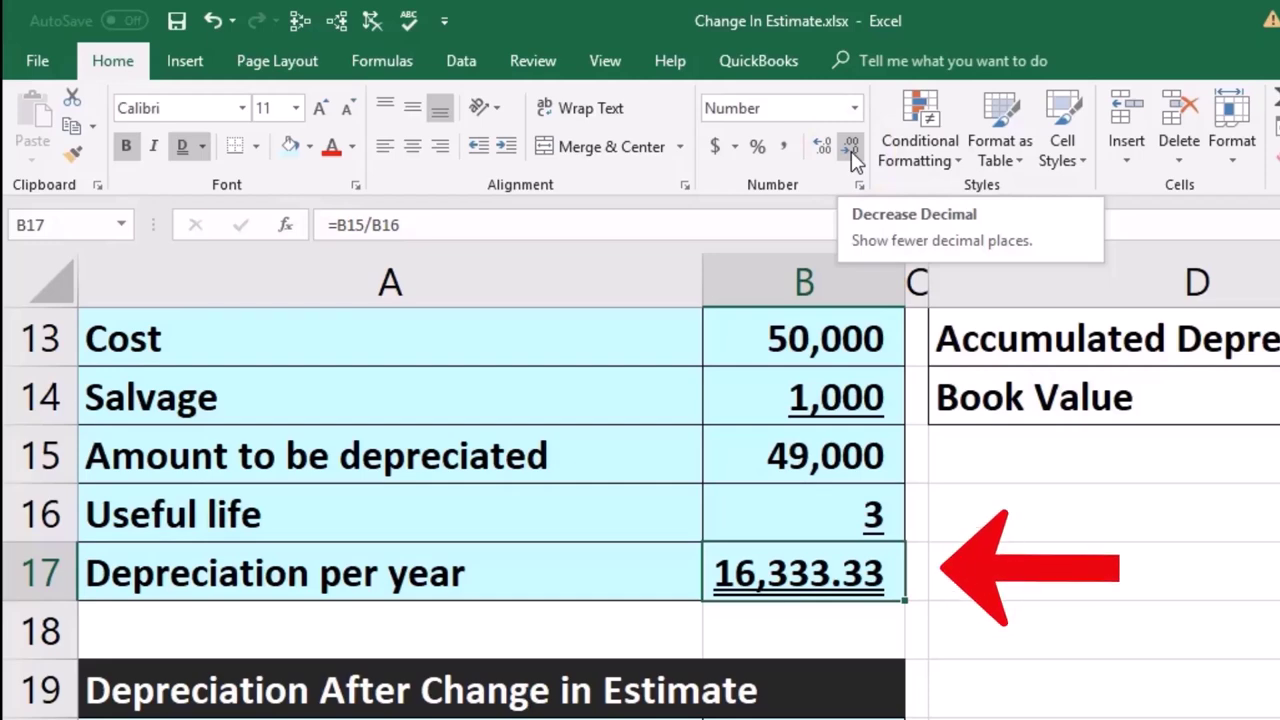
left_click(851, 151)
left_click(851, 151)
Step: Enter 50,000 as the Year 1 cost in E12 of the book value table
left_click(991, 585)
scroll(998, 612, "up", 1)
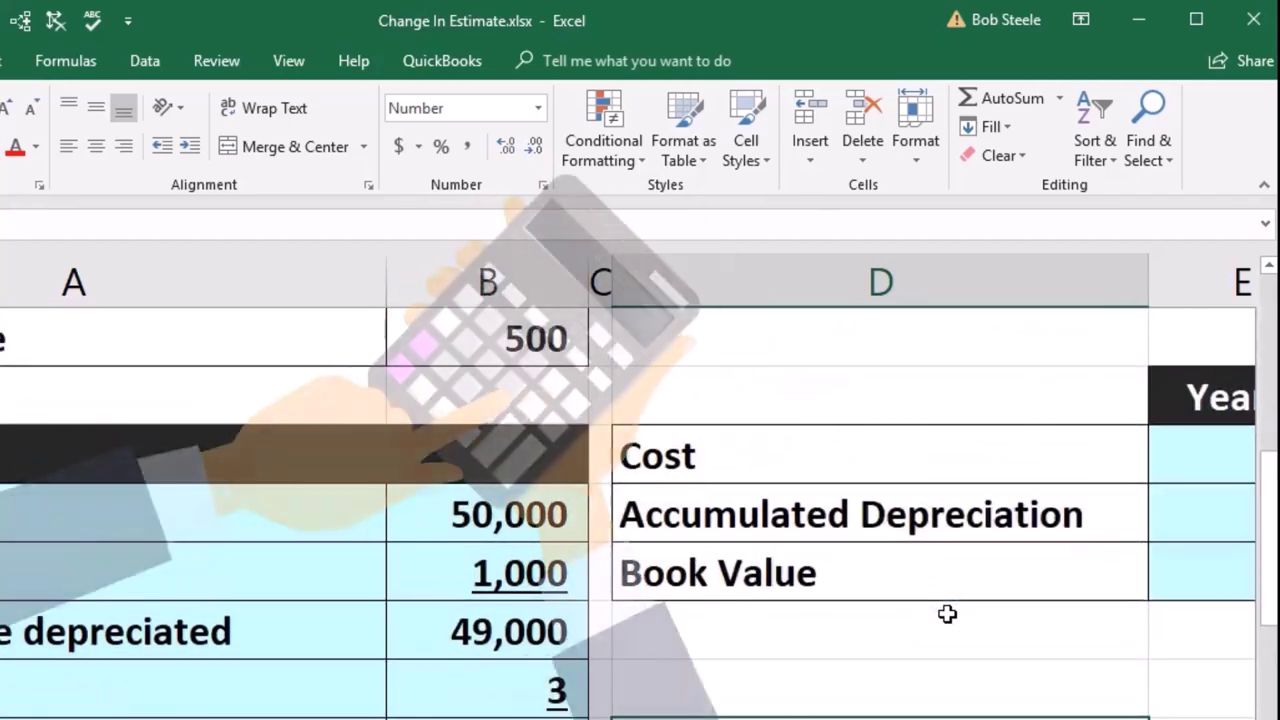
left_click(963, 463)
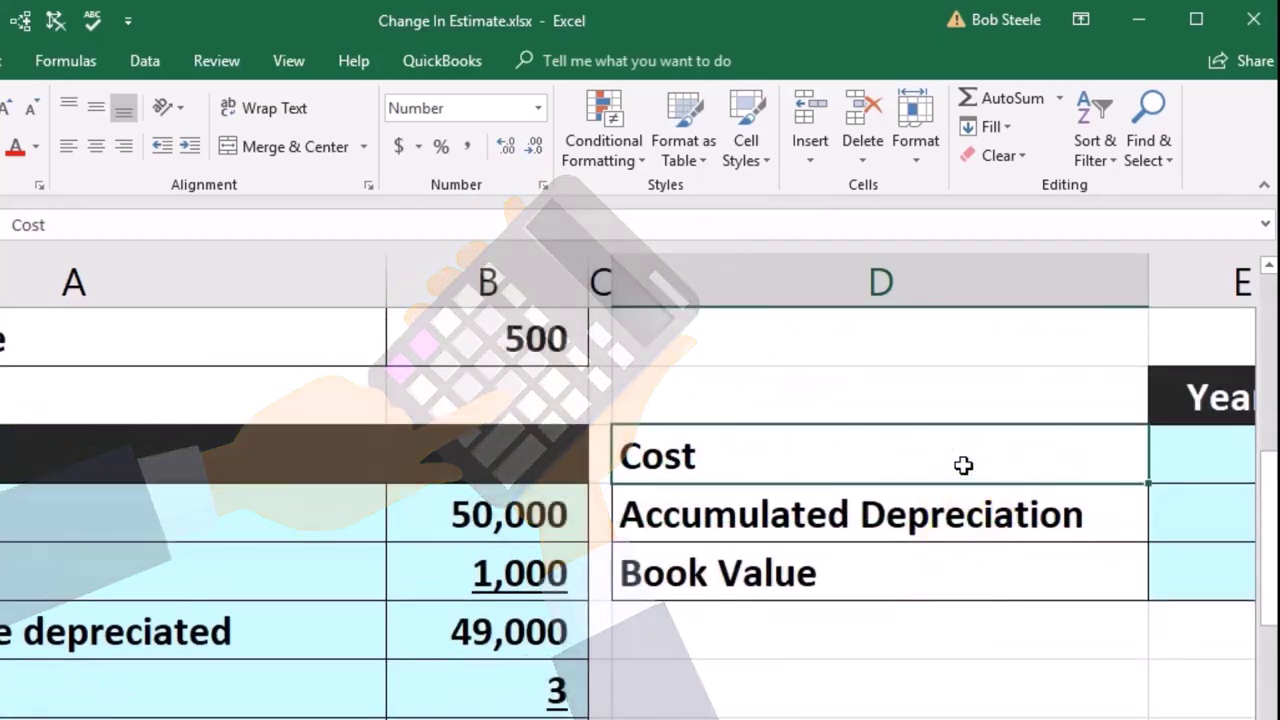
key("Right")
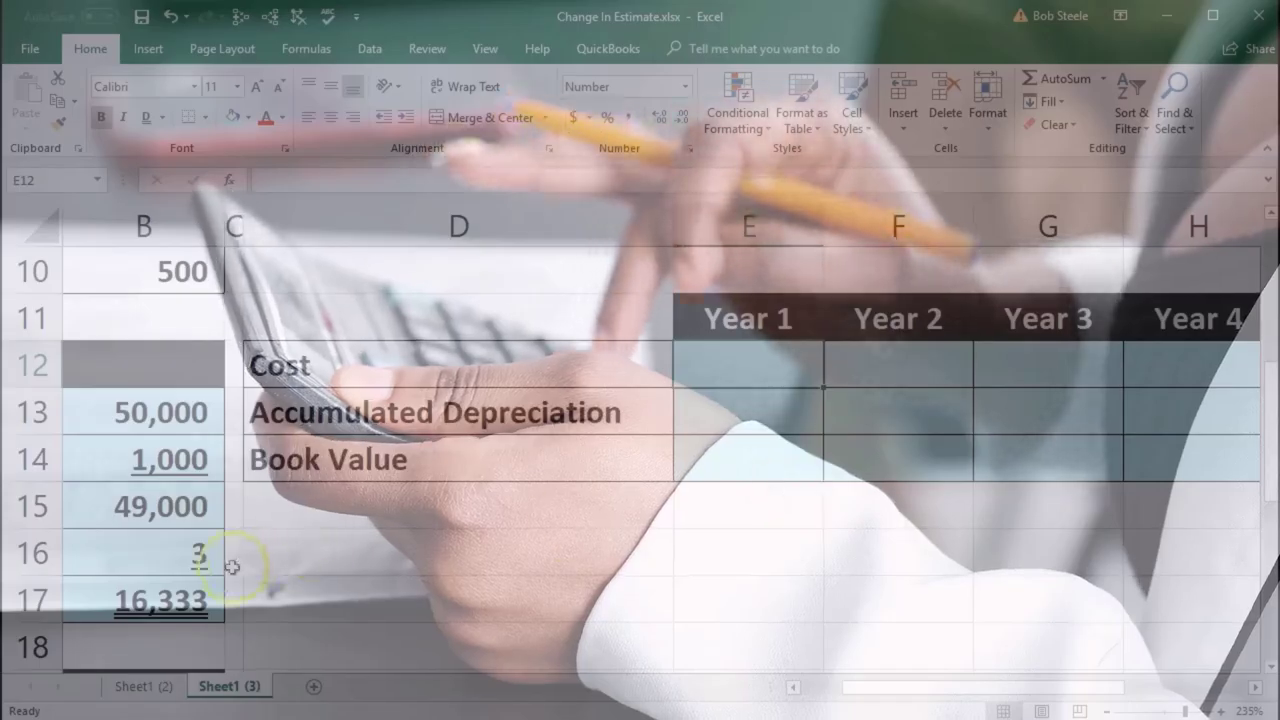
left_click(190, 595)
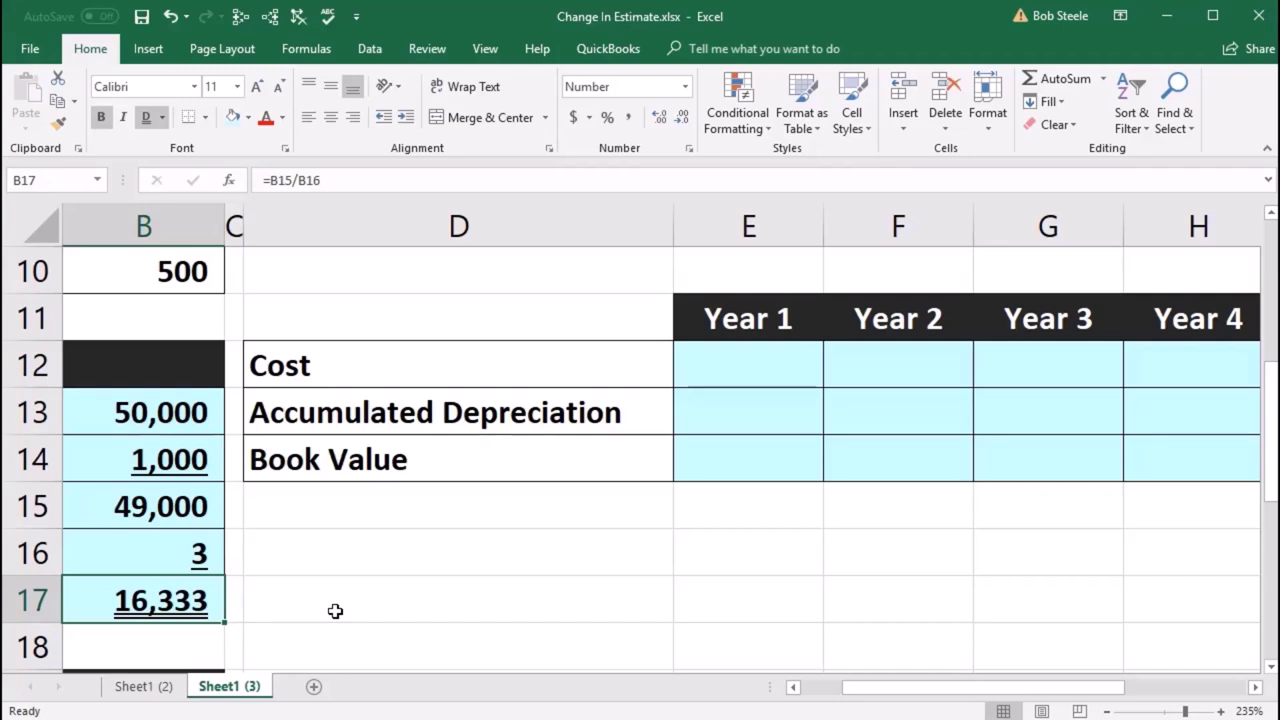
left_click(400, 424)
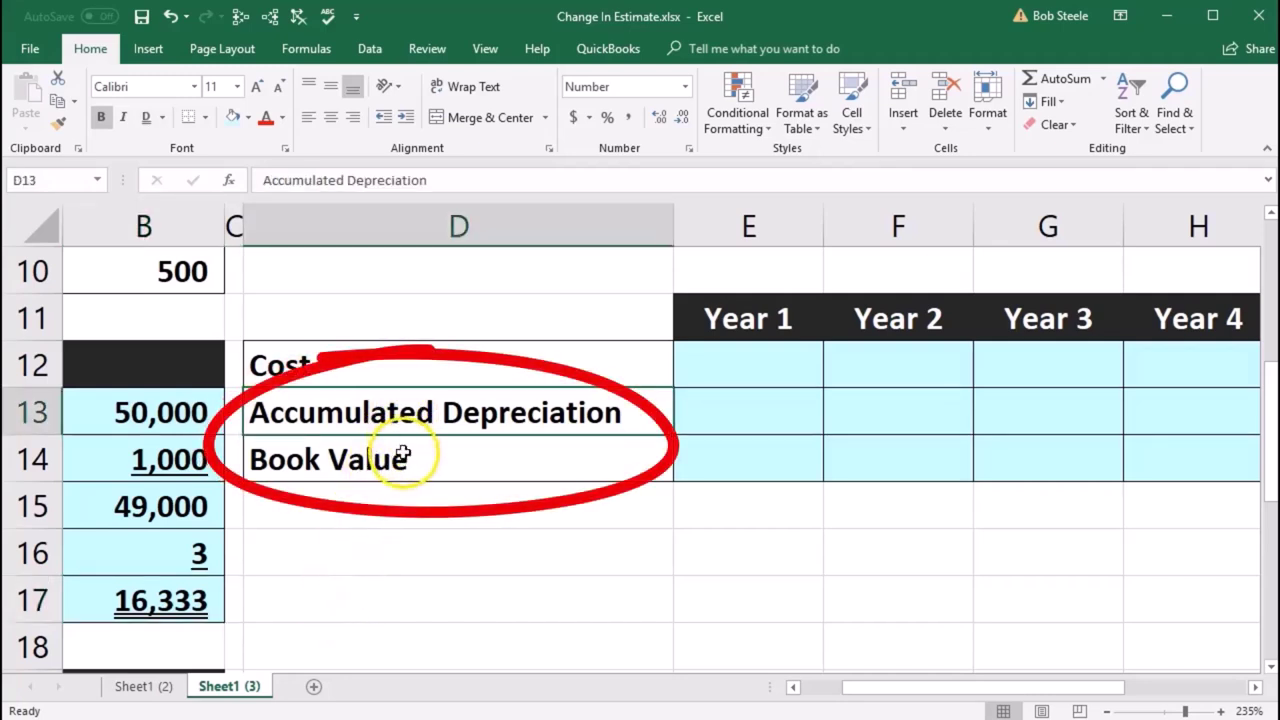
left_click(403, 453)
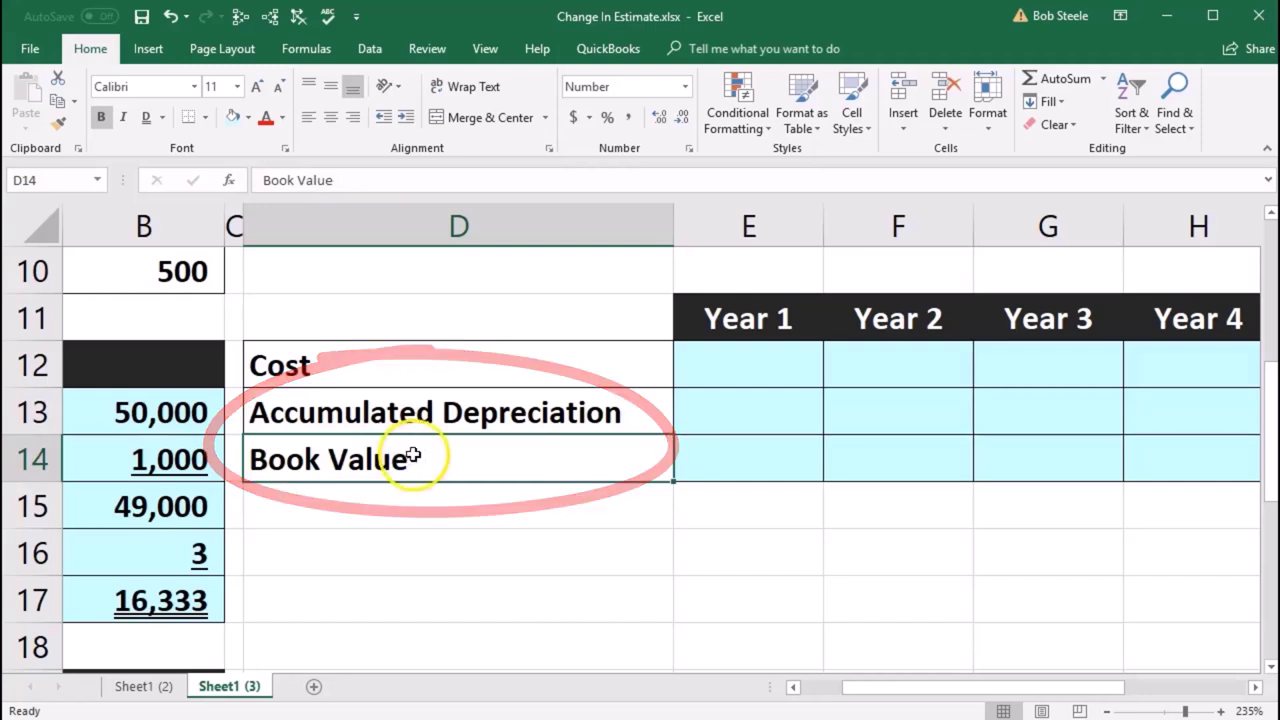
left_click(698, 377)
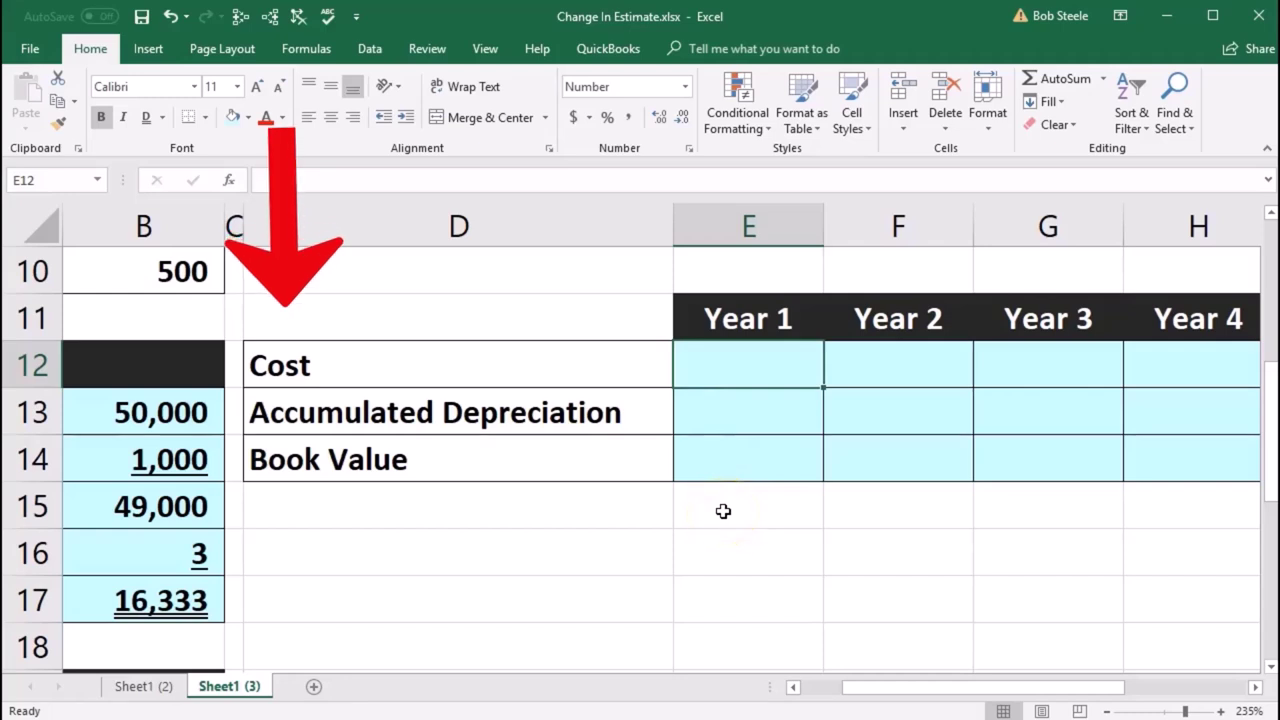
type("50,000")
key("Return")
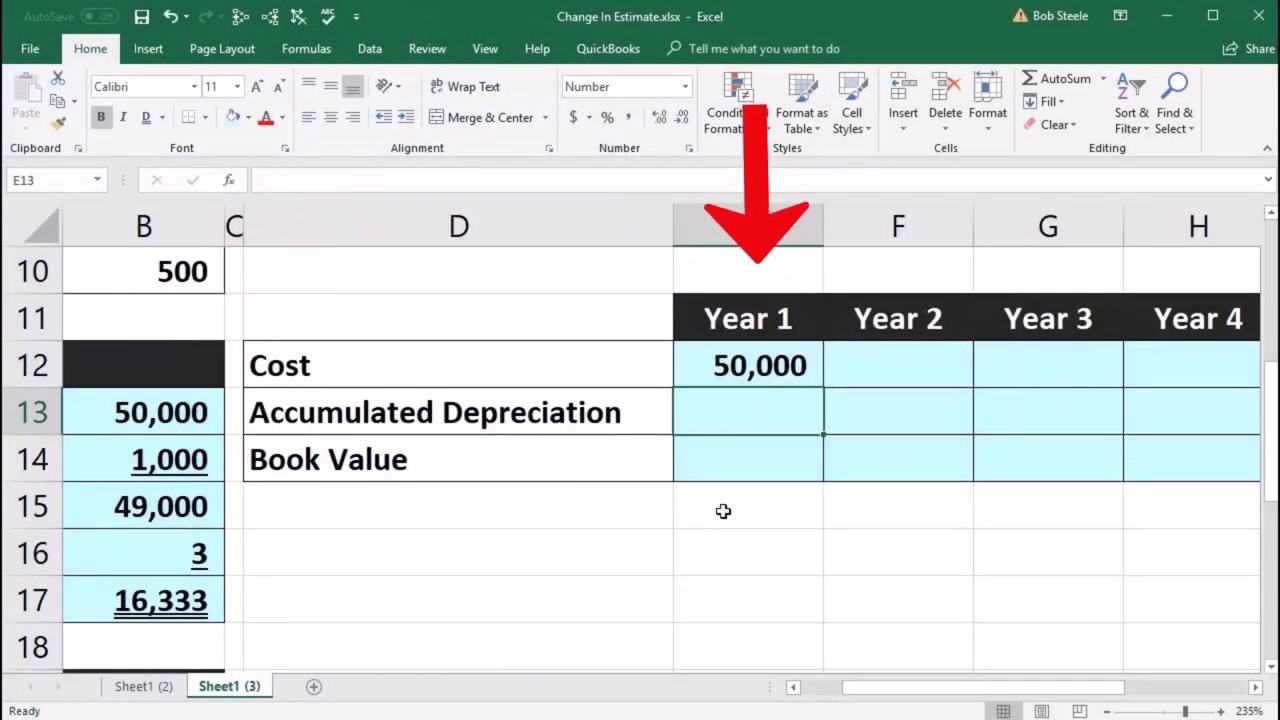
Step: Link Year 1 accumulated depreciation in E13 to the depreciation per year with =B17 and calculate book value in E14 with =E12-E13
type("=")
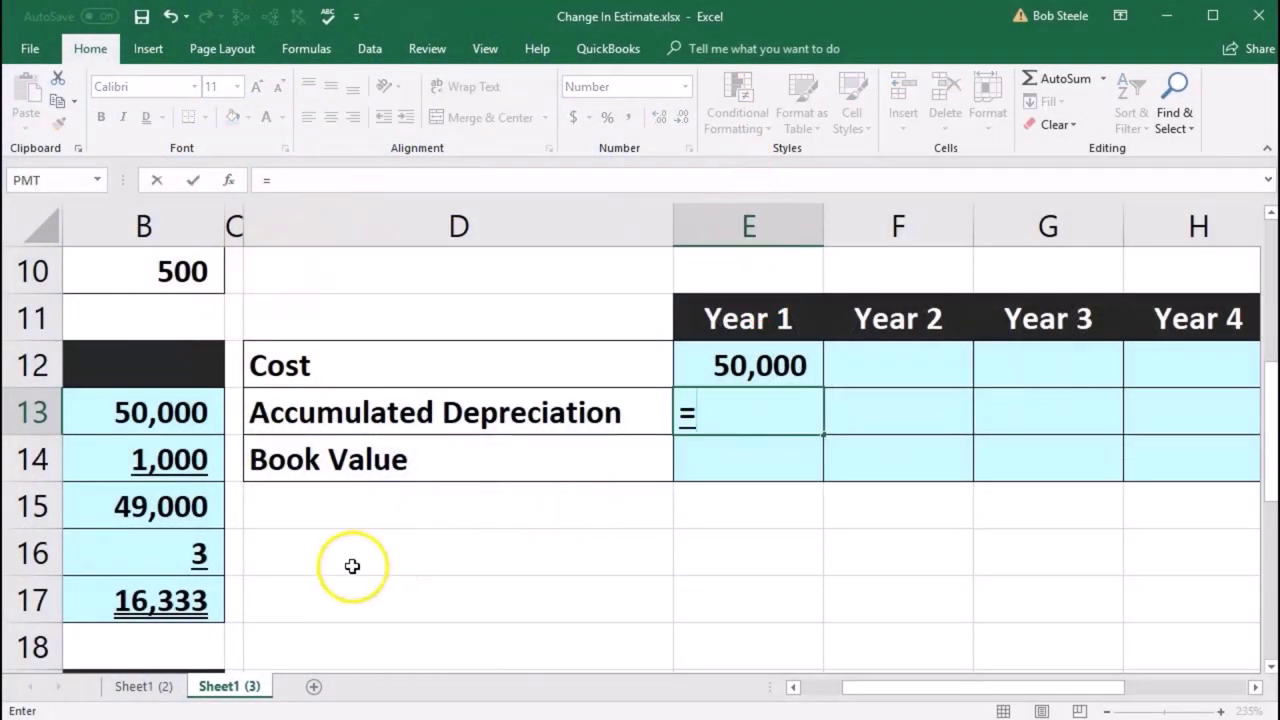
left_click(190, 600)
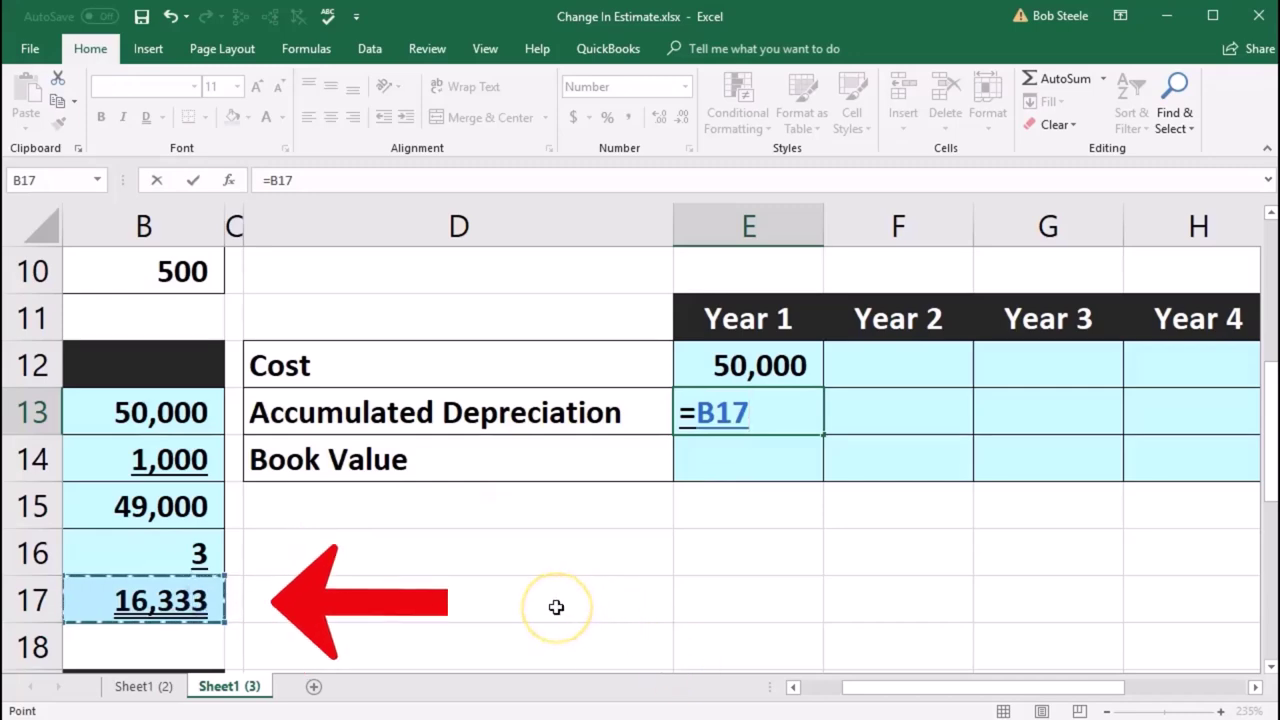
key("Return")
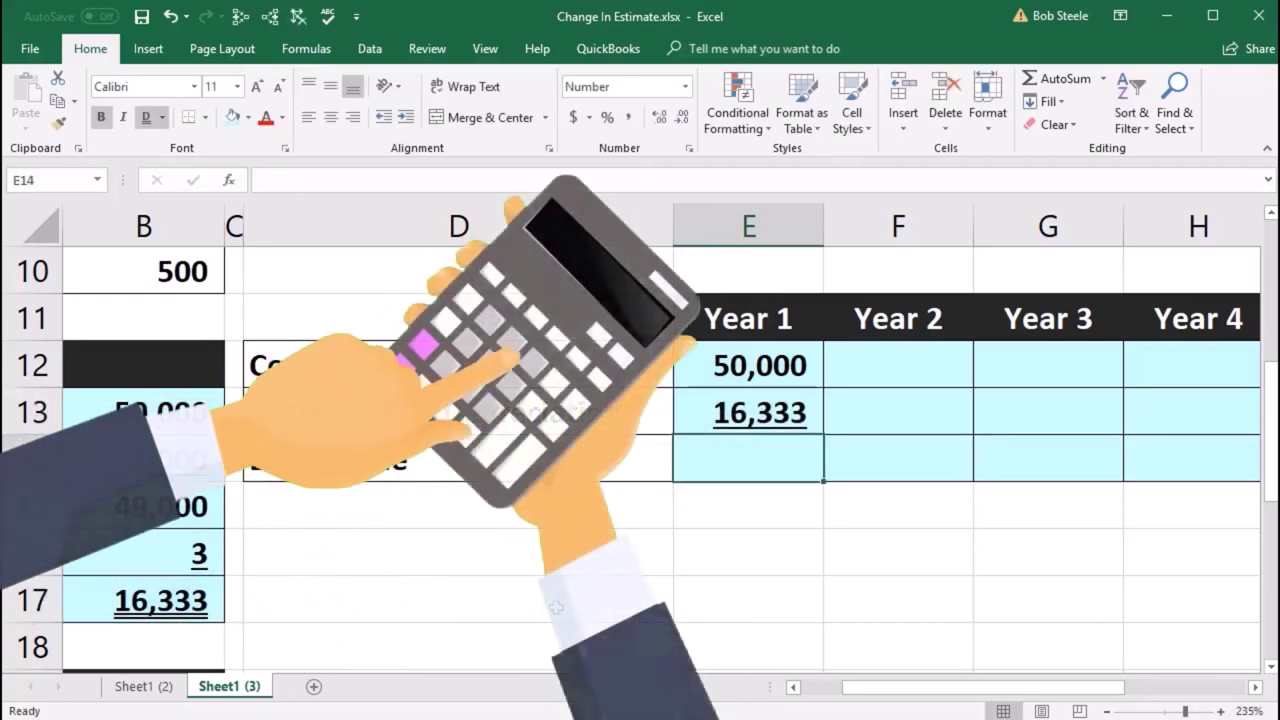
type("=")
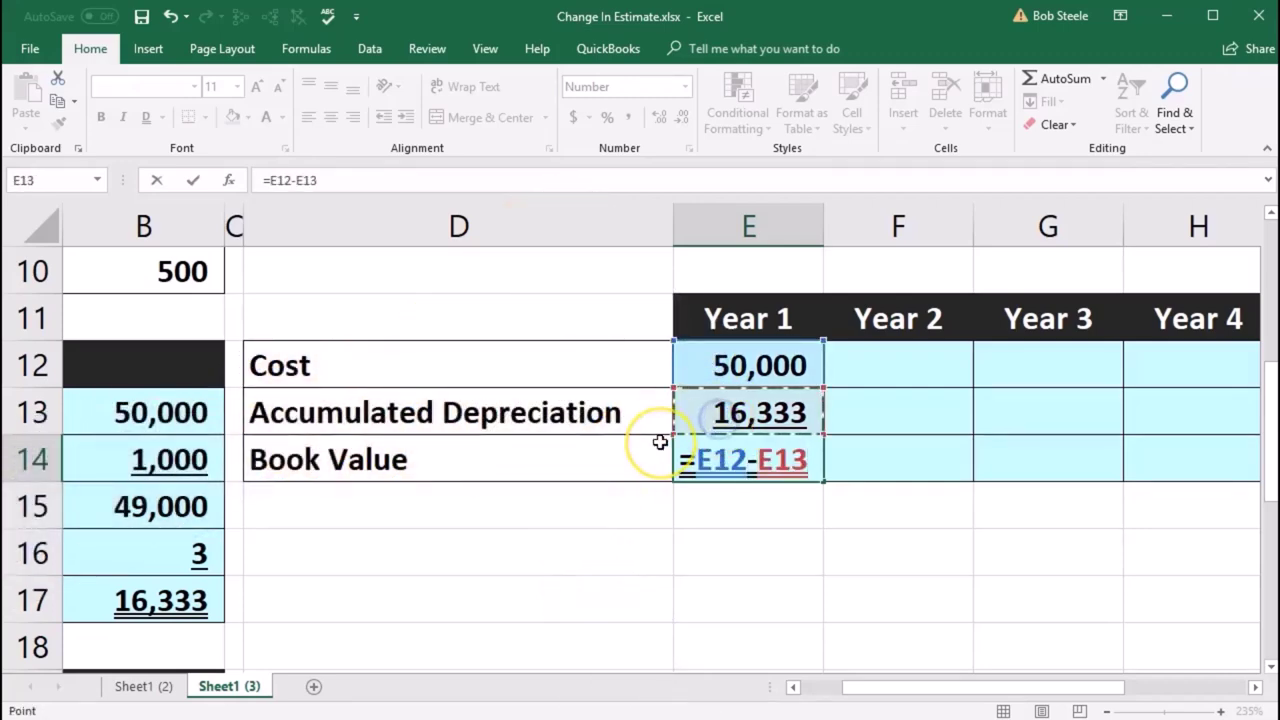
key("Return")
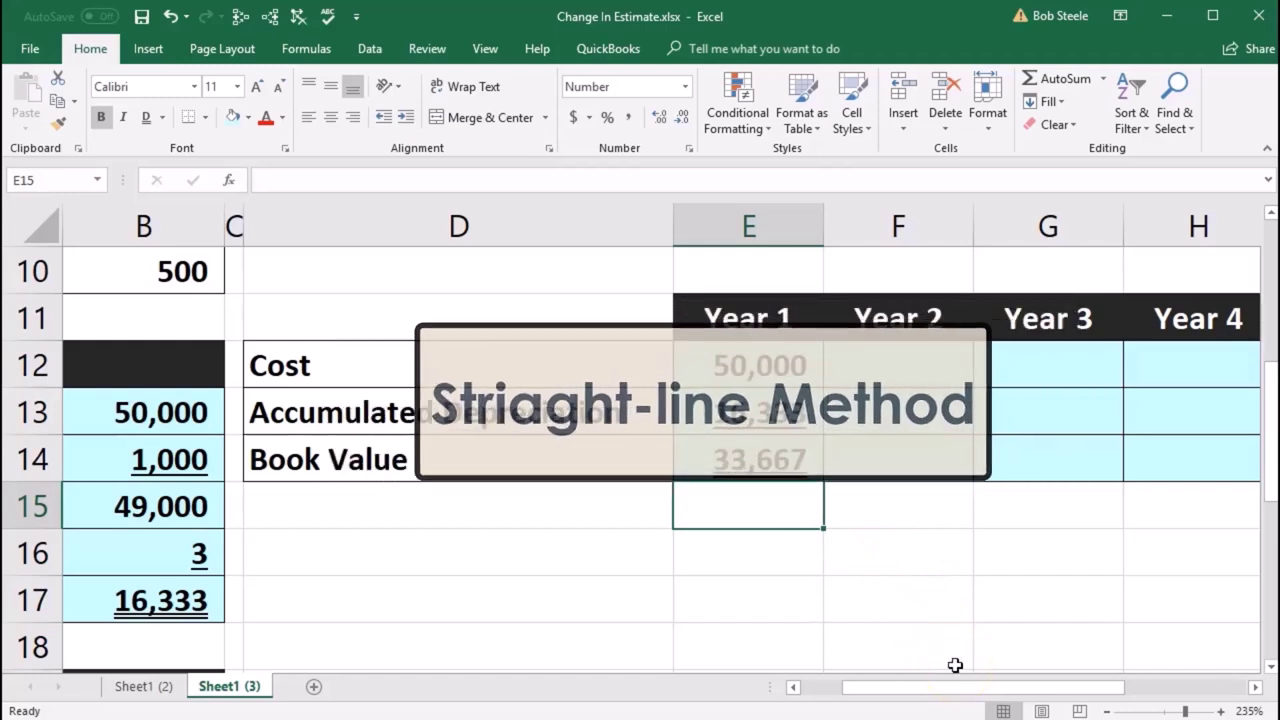
Step: Carry the Year 1 cost into the Year 2 cost cell F12 with a reference to E12
left_click(845, 369)
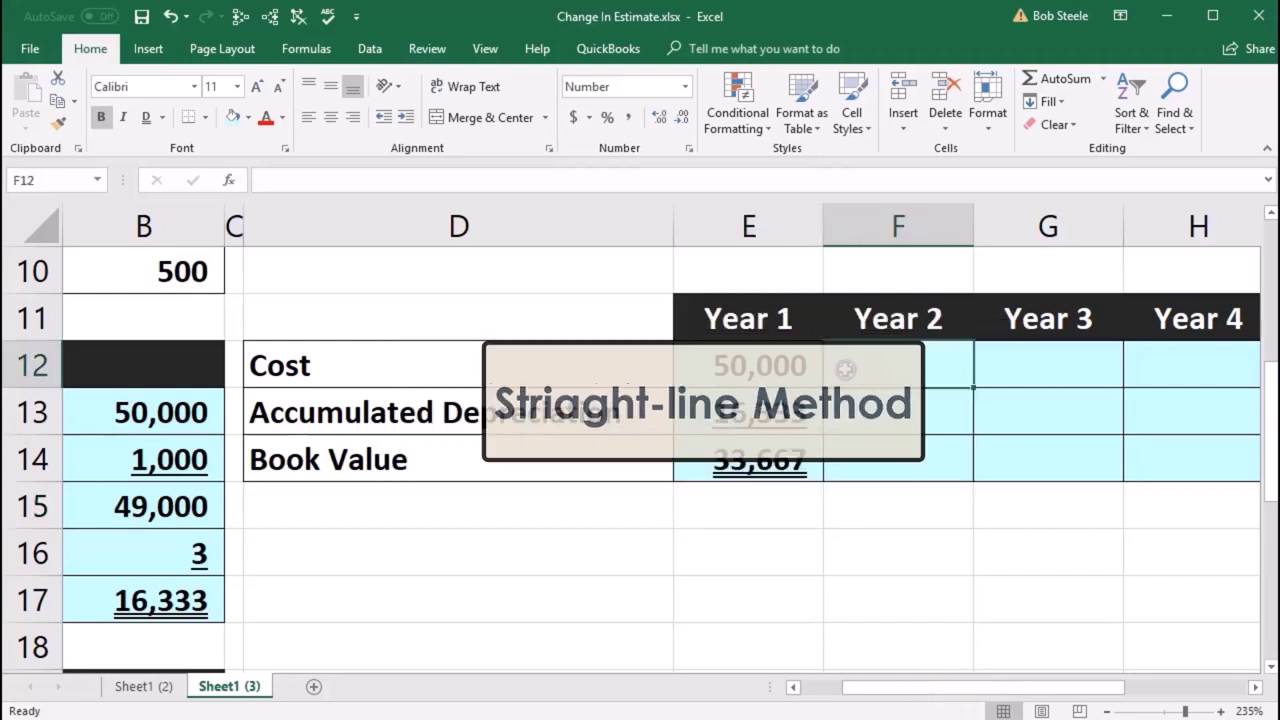
type("=")
key("Left")
key("Return")
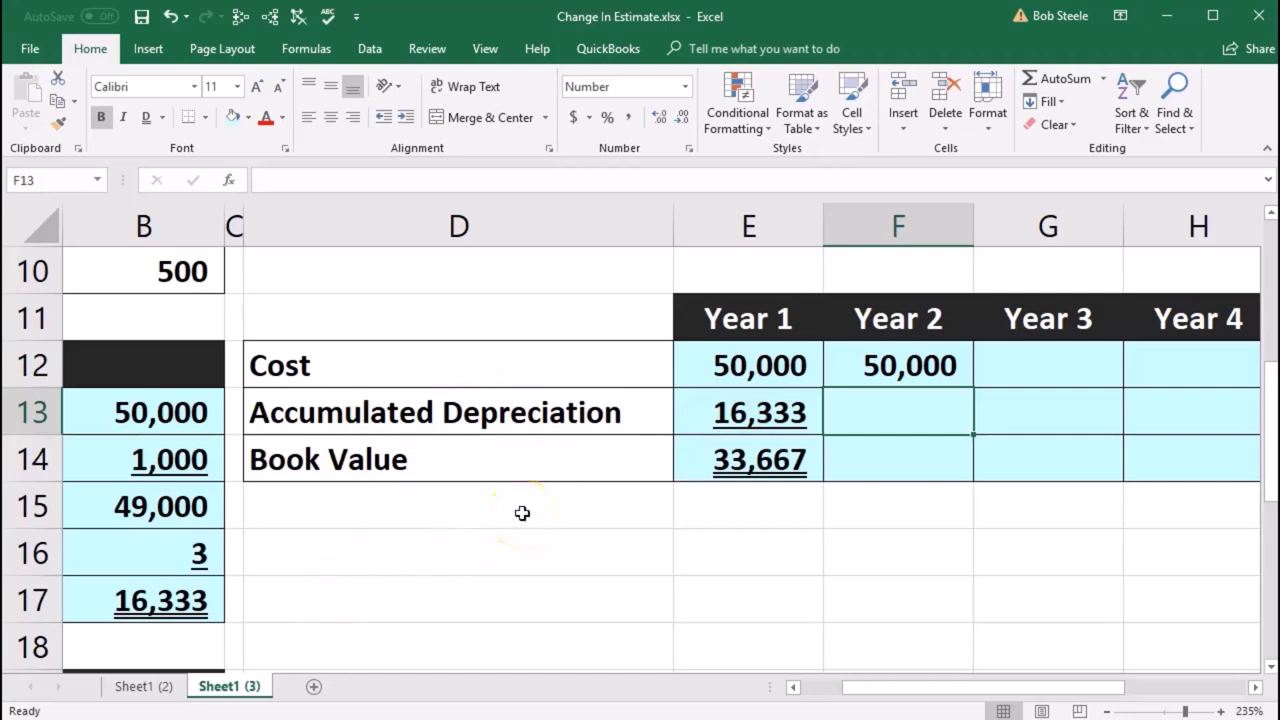
type("=")
left_click(738, 418)
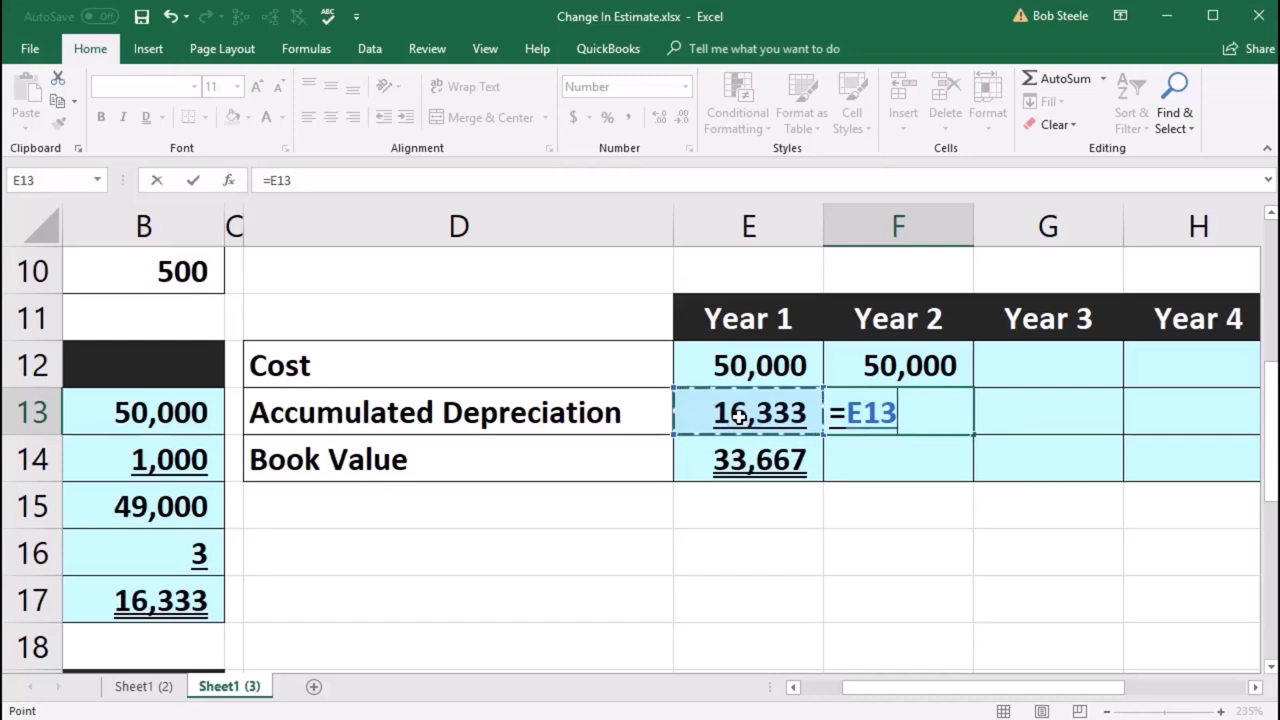
left_click(195, 617)
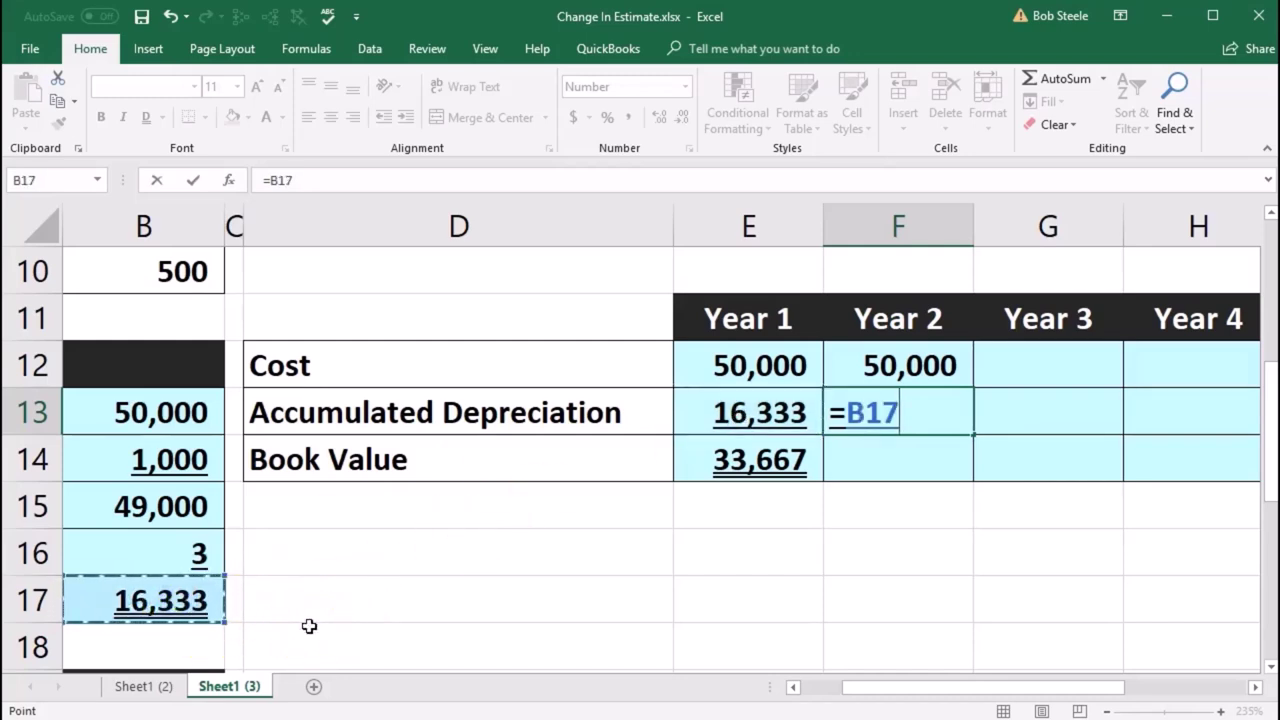
key("Return")
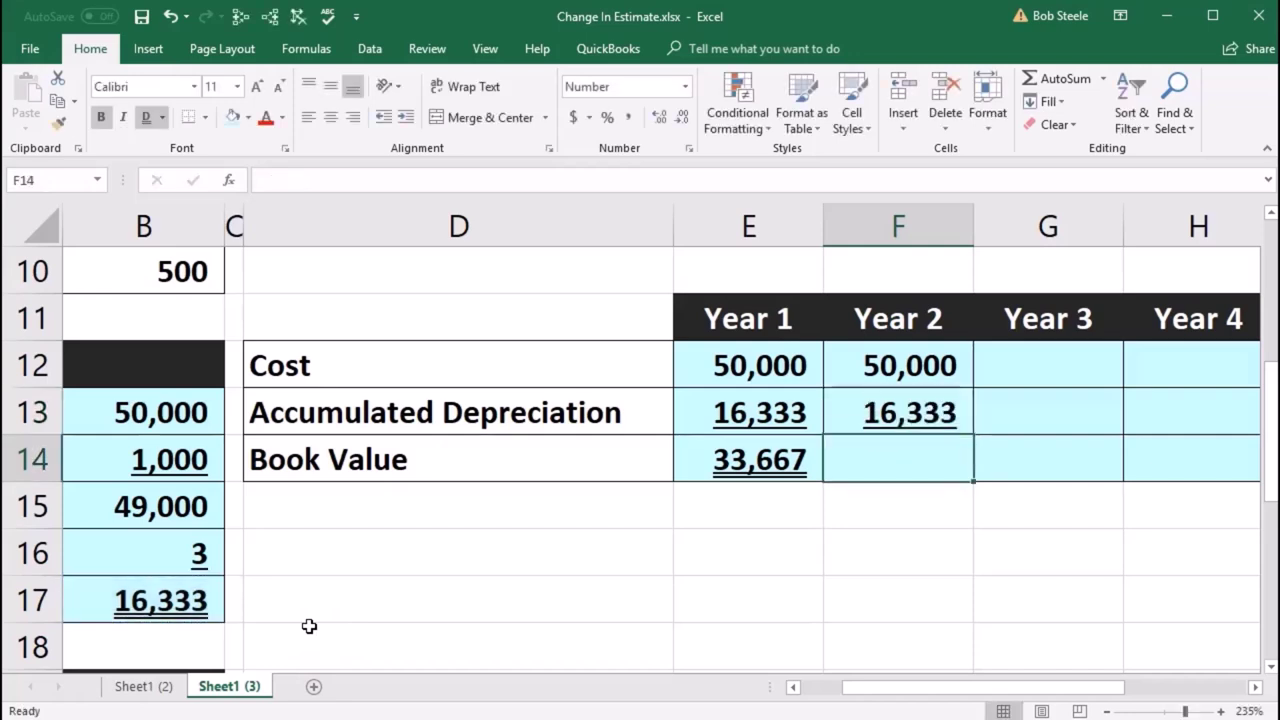
Step: Calculate Year 2 accumulated depreciation in F13 as the prior balance plus the yearly depreciation with =E13+B17
left_click(879, 416)
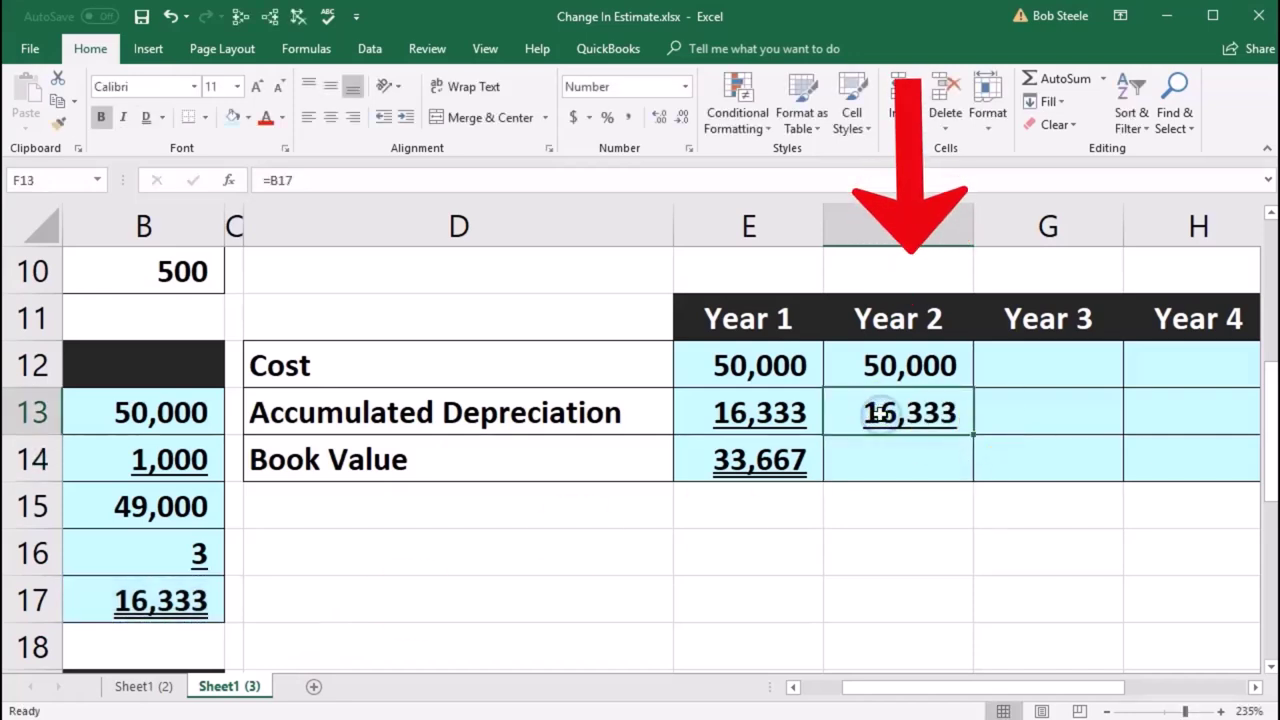
type("=")
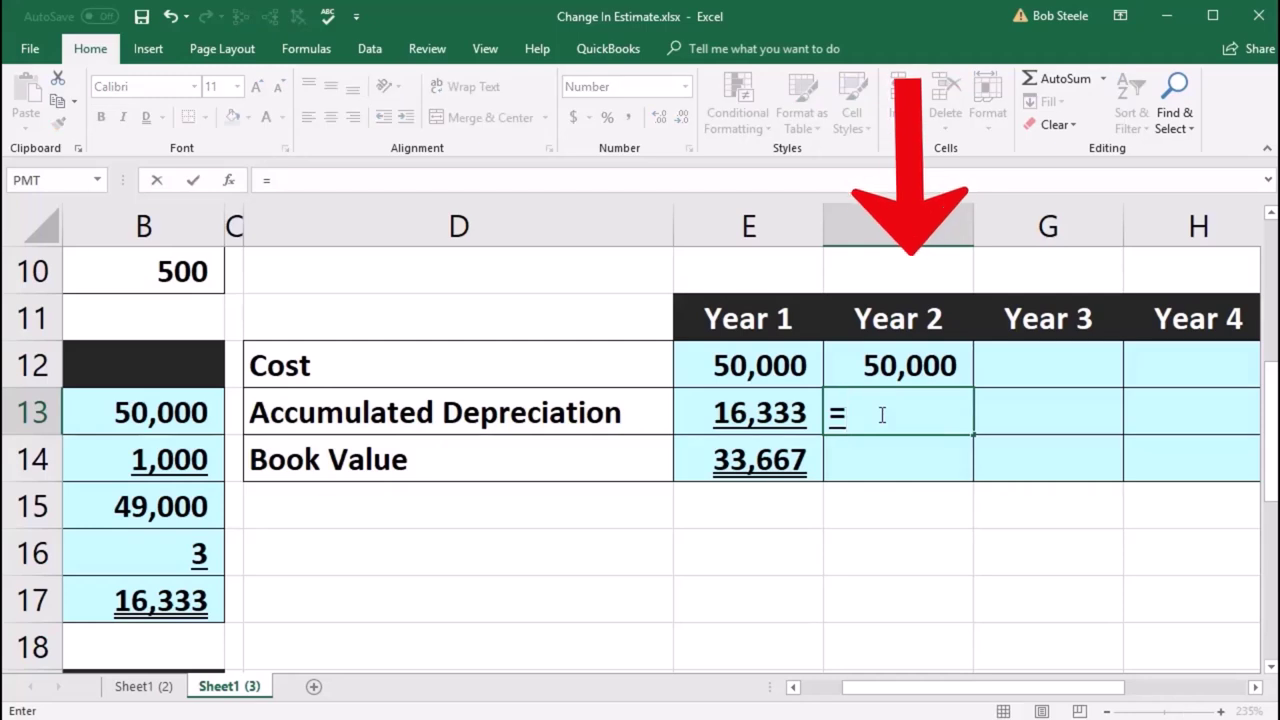
left_click(764, 407)
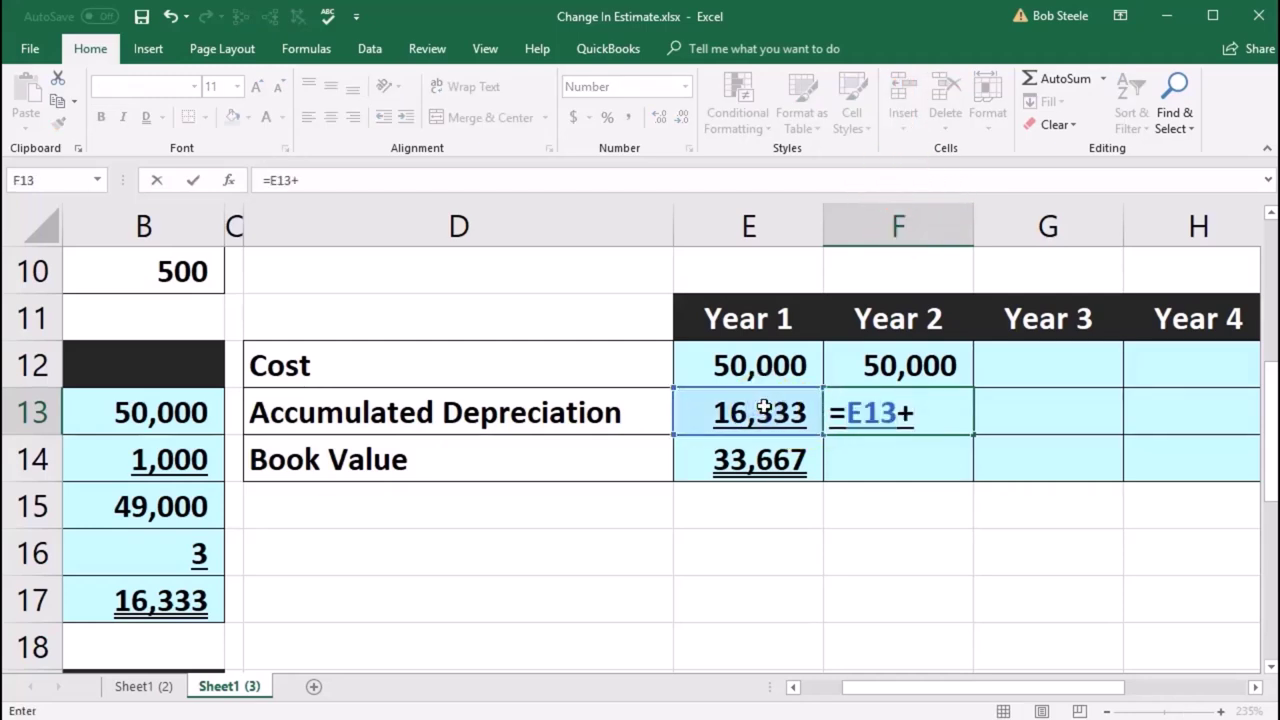
left_click(172, 594)
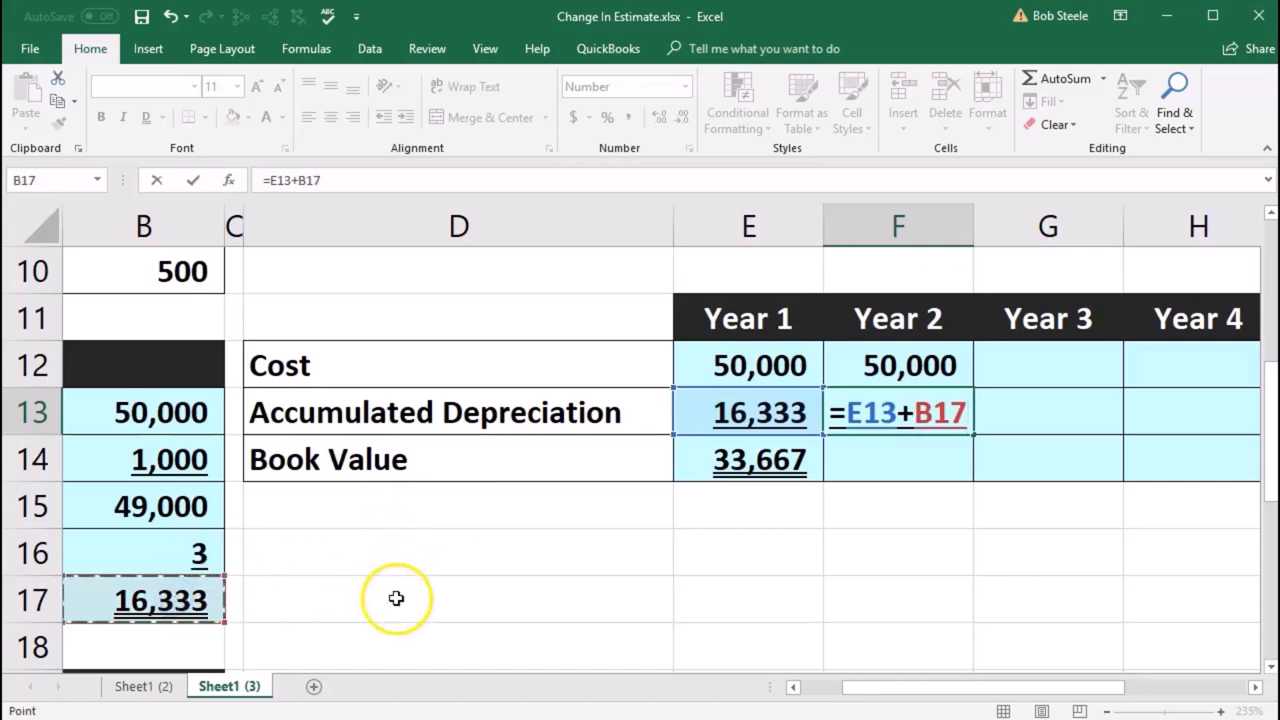
key("Return")
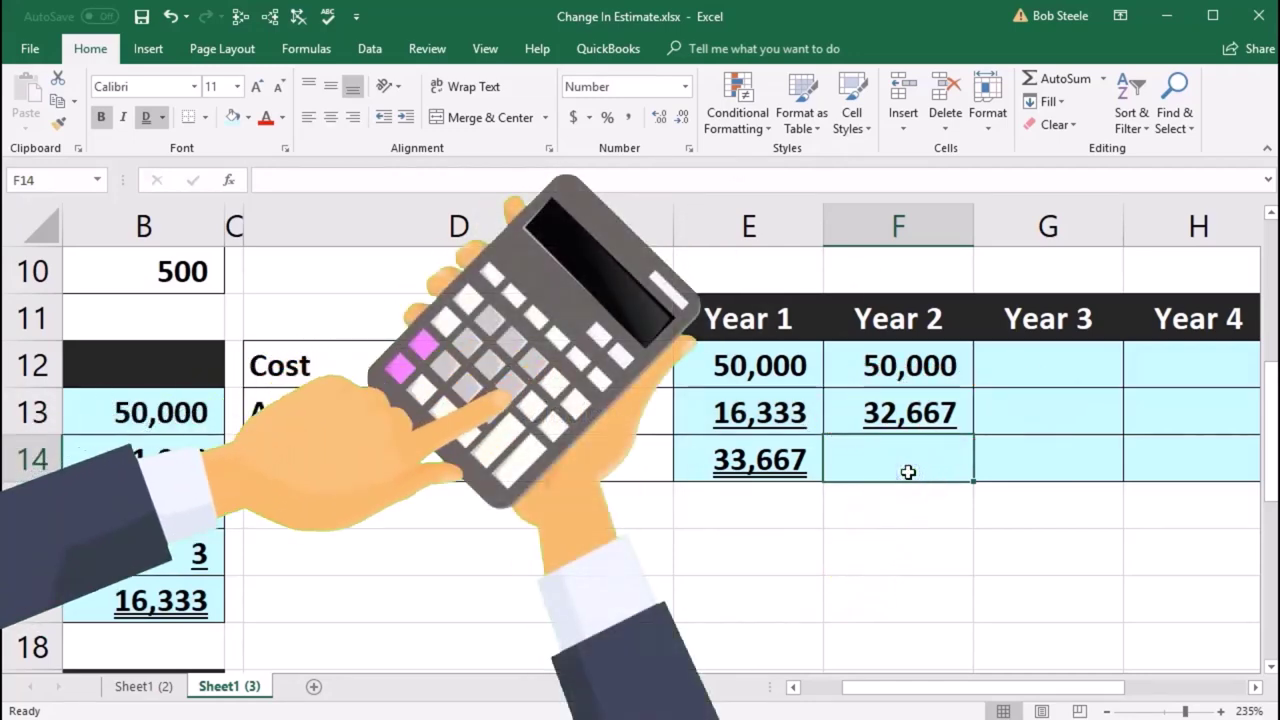
Step: Calculate the Year 2 book value in F14 as cost minus accumulated depreciation with =F12-F13
type("=")
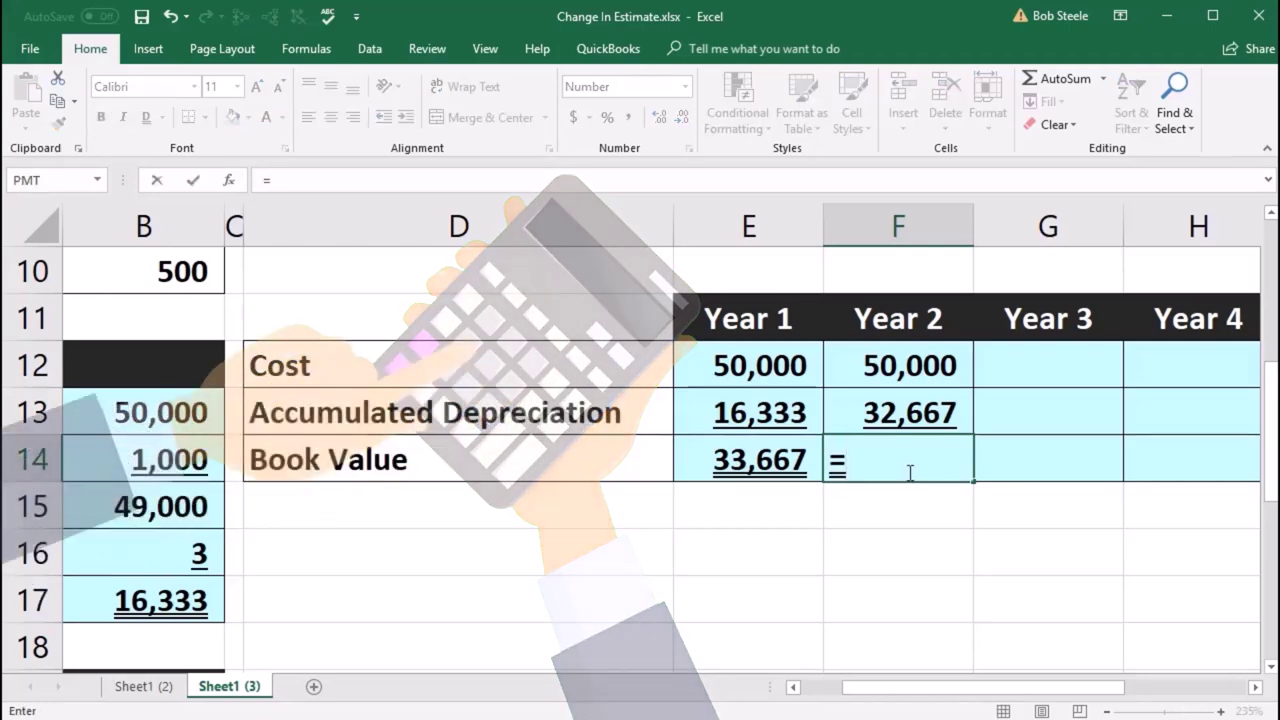
left_click(913, 368)
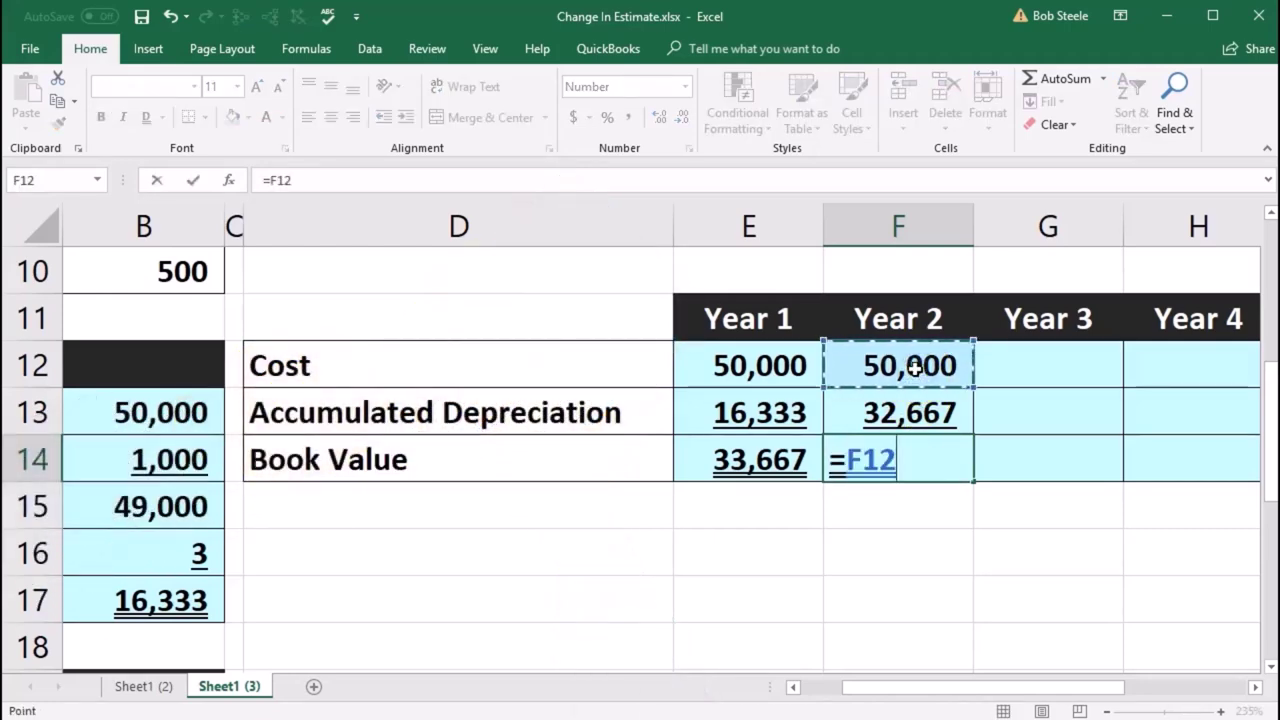
left_click(890, 401)
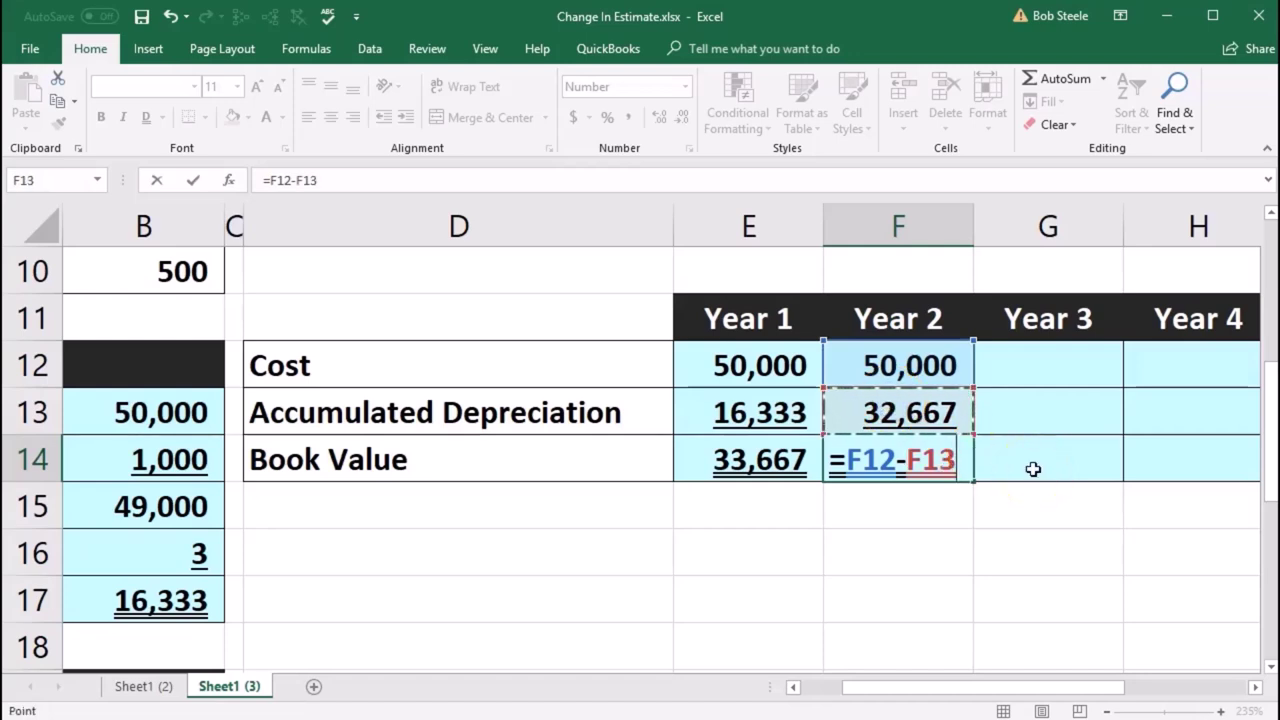
key("Return")
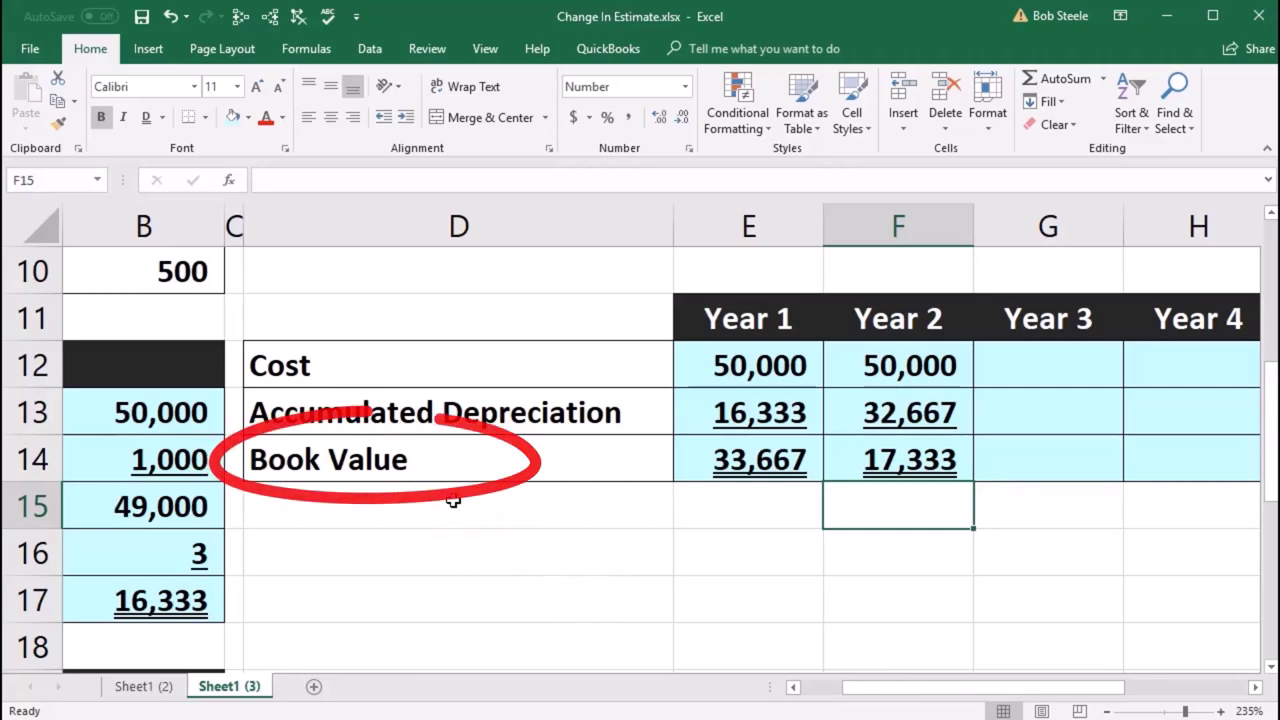
Step: Review the original data and the estimate changes after year 2, and inspect the book value formulas in E14 and F14
left_click_drag(889, 689, 730, 684)
scroll(435, 565, "up", 1)
scroll(435, 565, "up", 1)
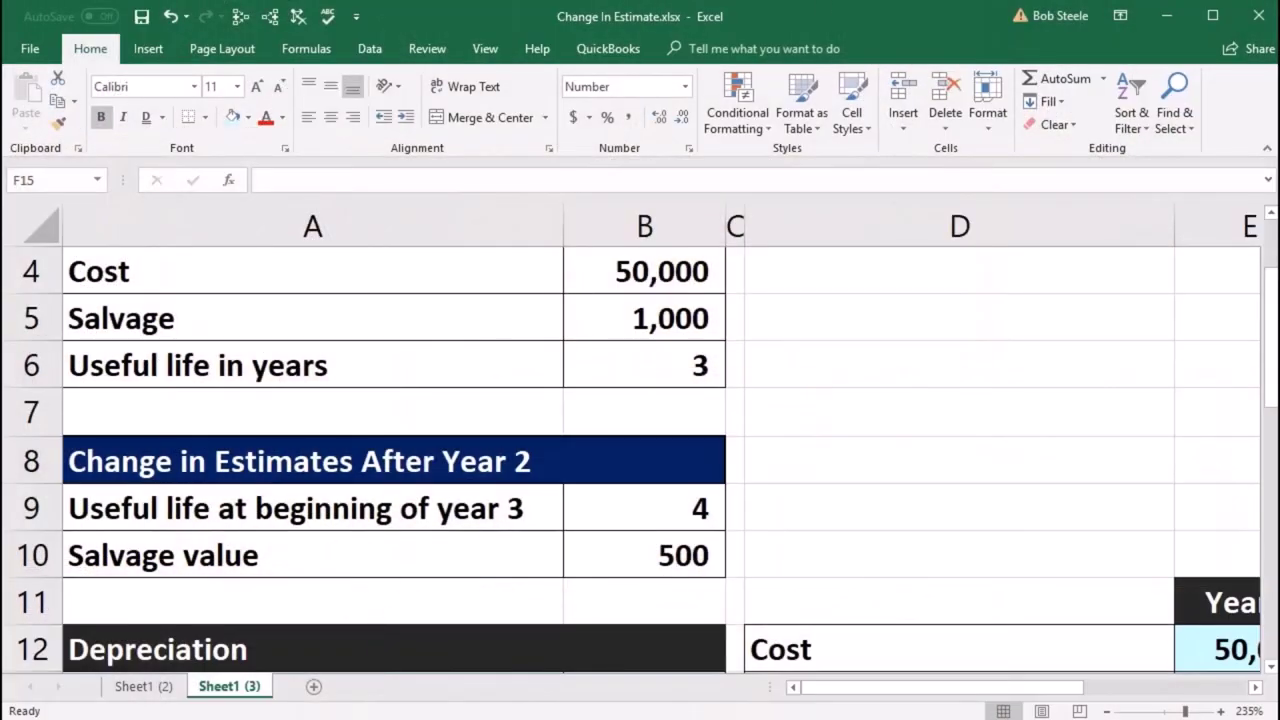
scroll(1200, 660, "right", 4)
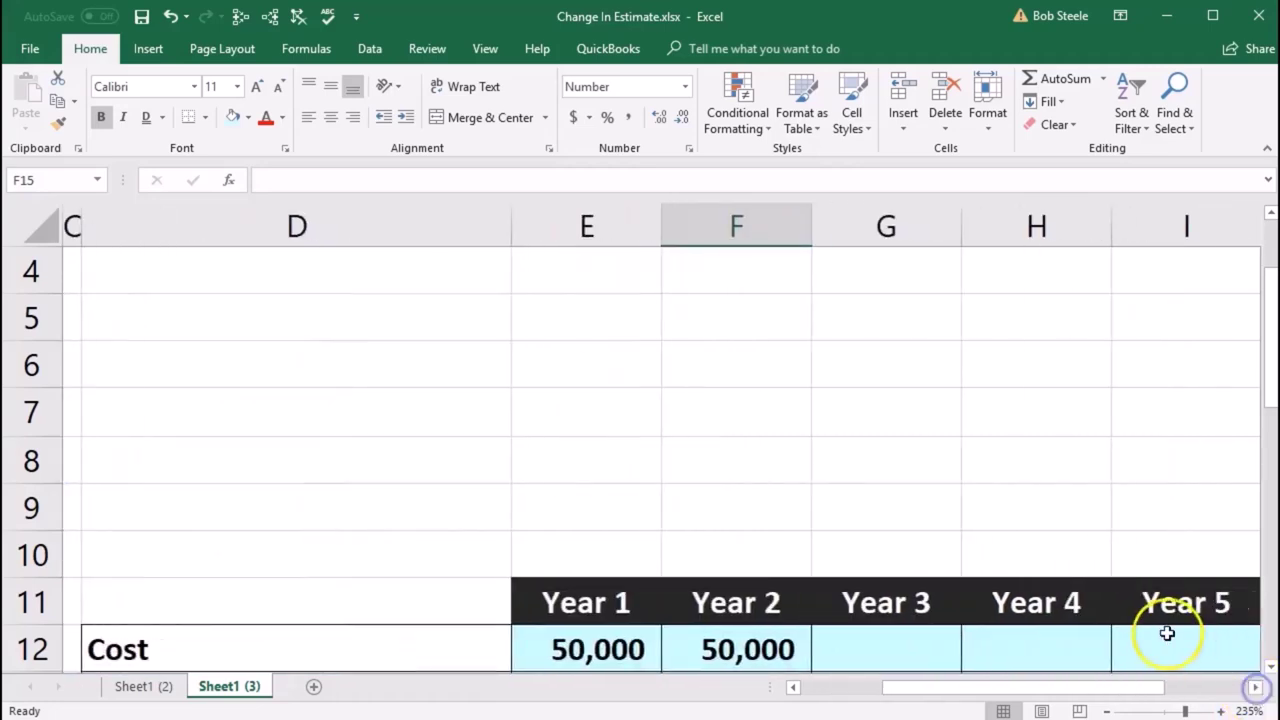
scroll(846, 591, "down", 2)
left_click(605, 463)
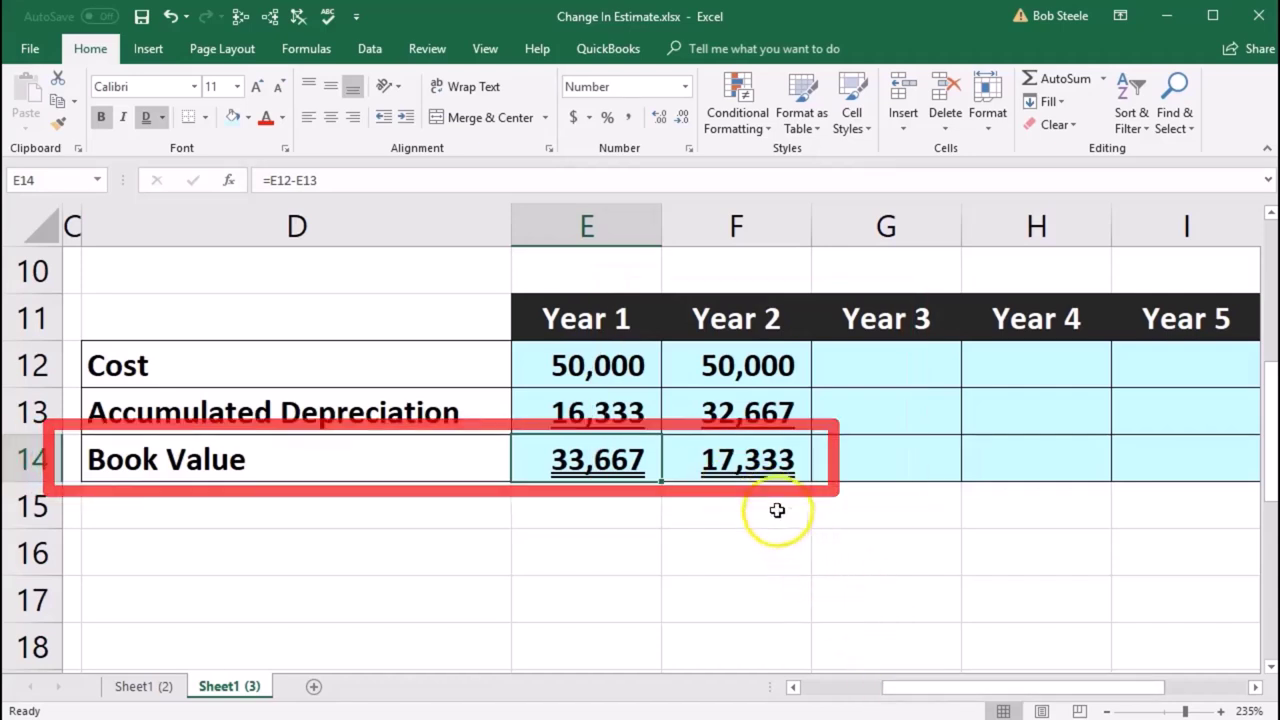
left_click(748, 463)
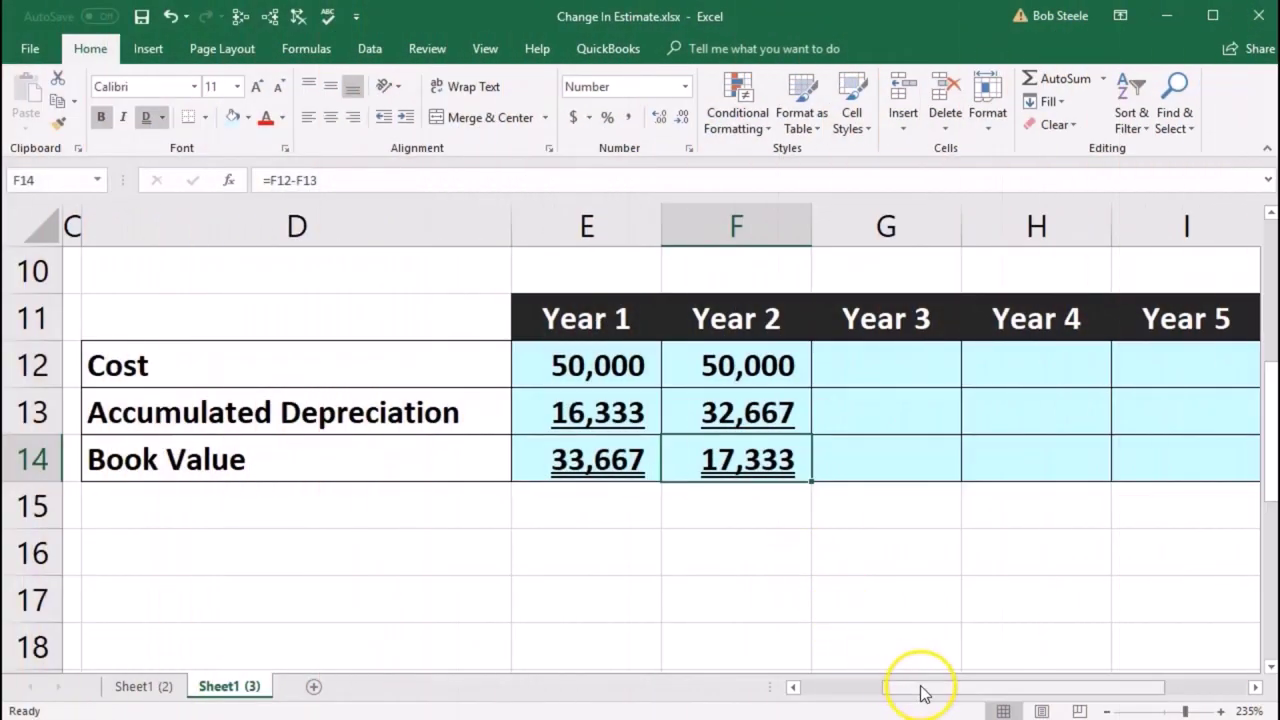
Step: Label cell A20 under Depreciation After Change in Estimate as "Book value at year 2 end"
left_click_drag(920, 688, 795, 688)
scroll(586, 586, "down", 2)
left_click(444, 444)
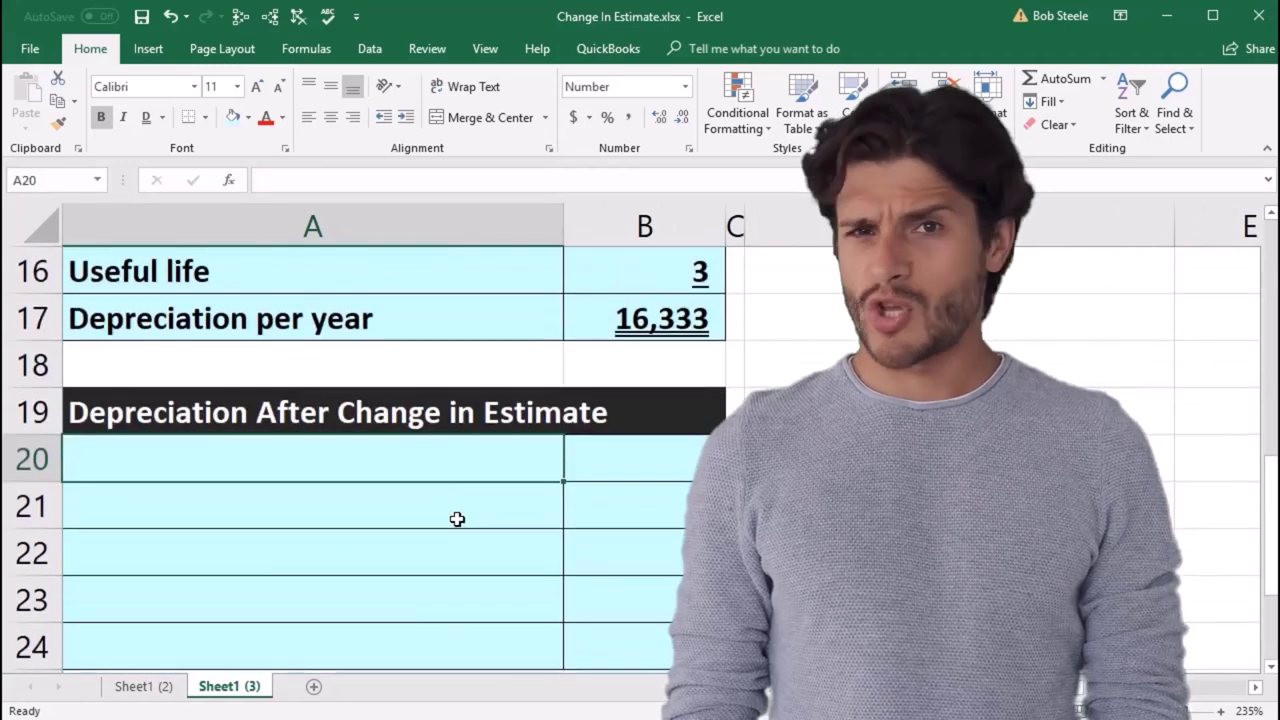
type("Book value at year 2 end")
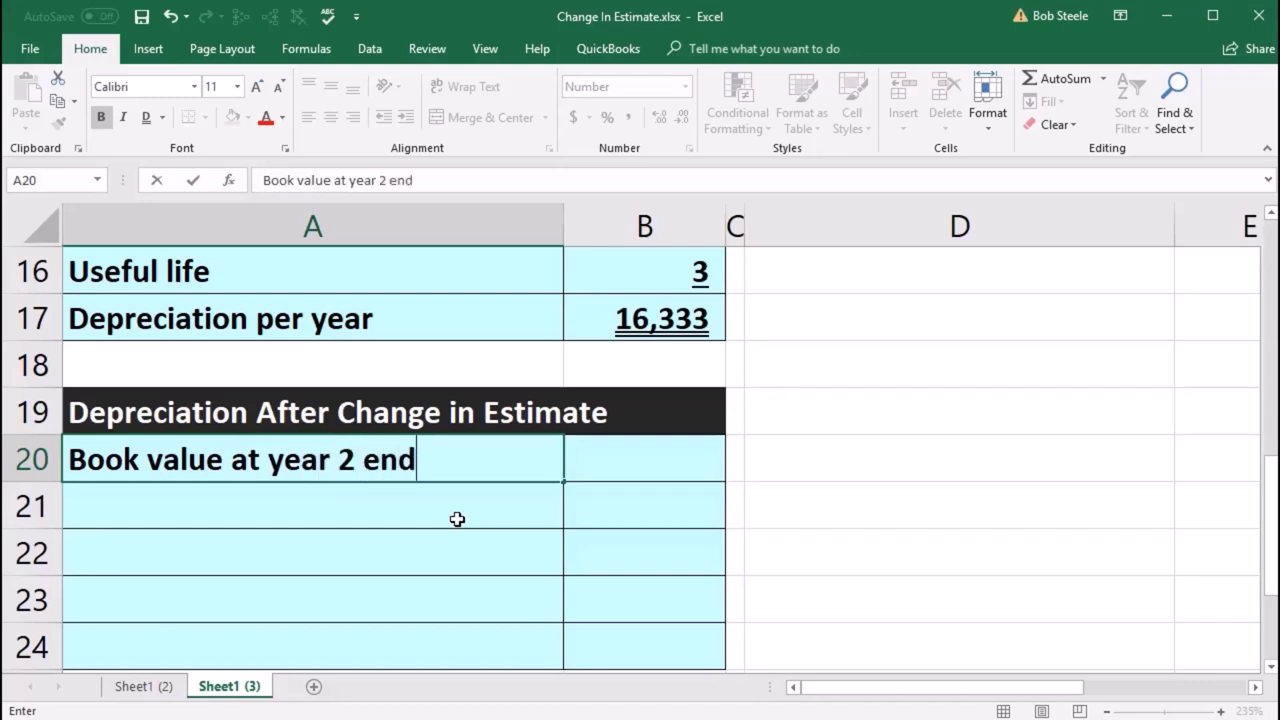
key("Tab")
Step: Bring the Year 2 book value into B20 with a reference to F14
type("=")
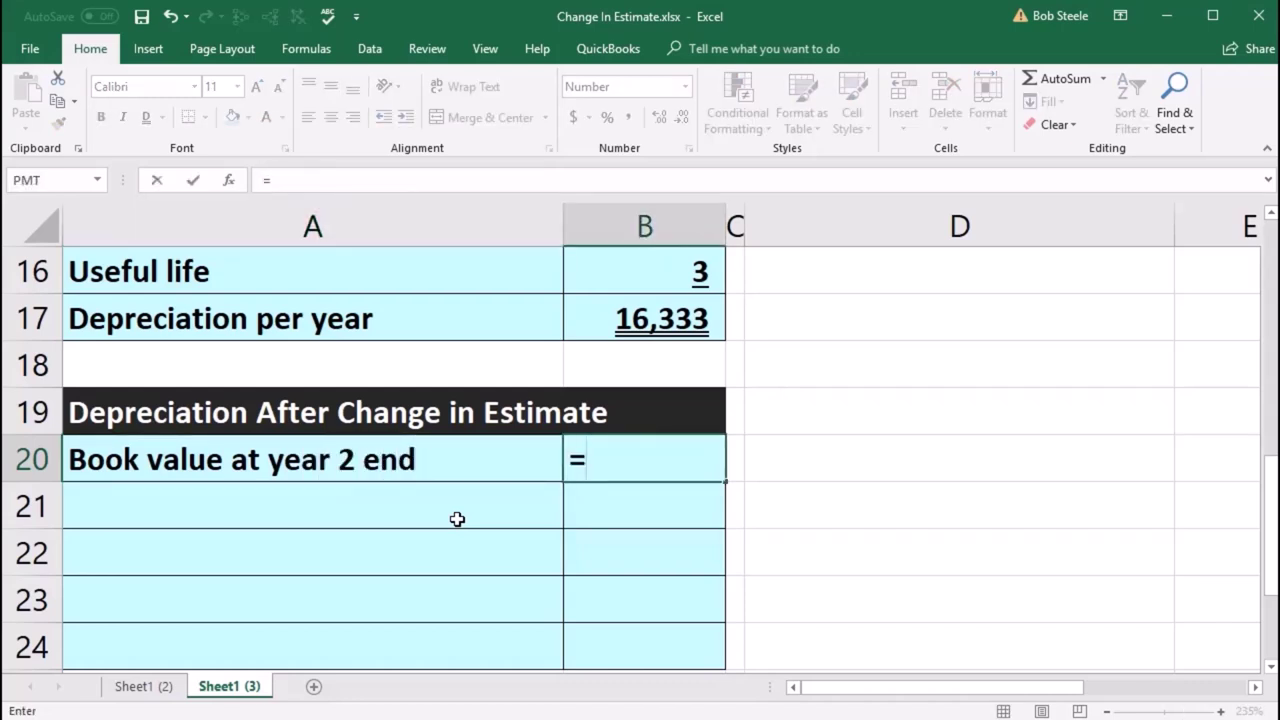
scroll(700, 495, "up", 2)
left_click(1080, 460)
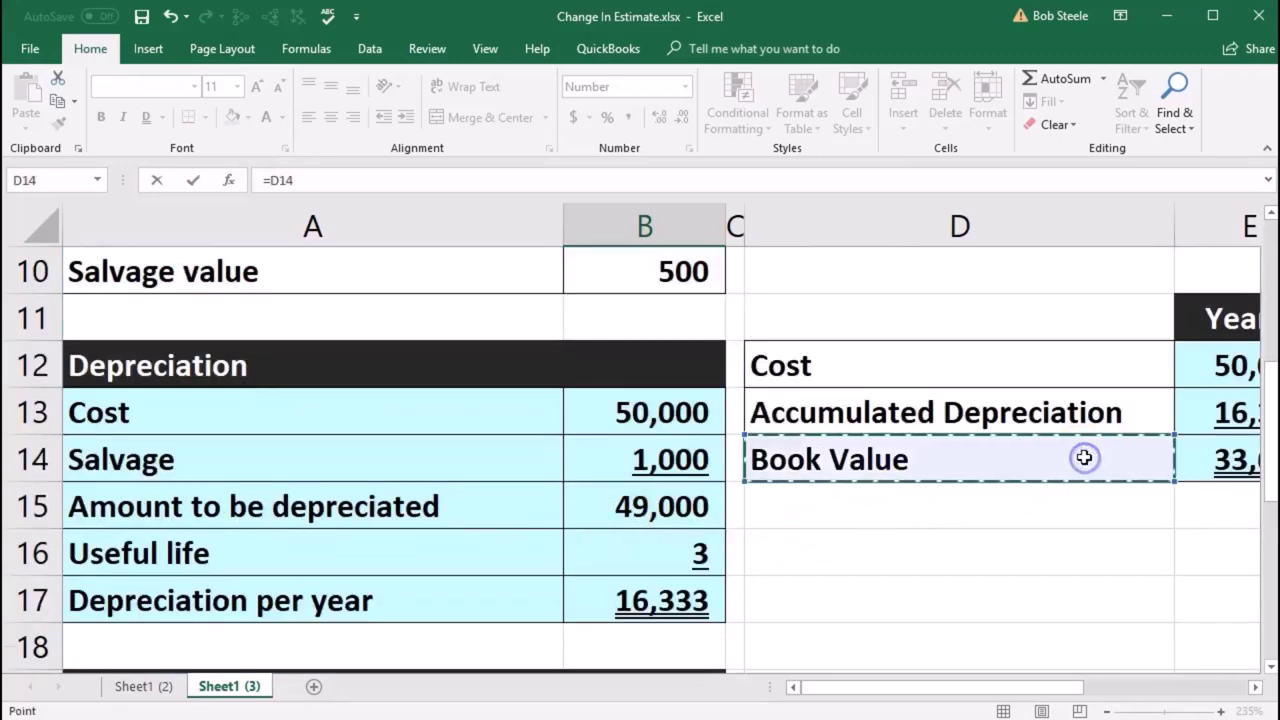
key("Right")
key("Right")
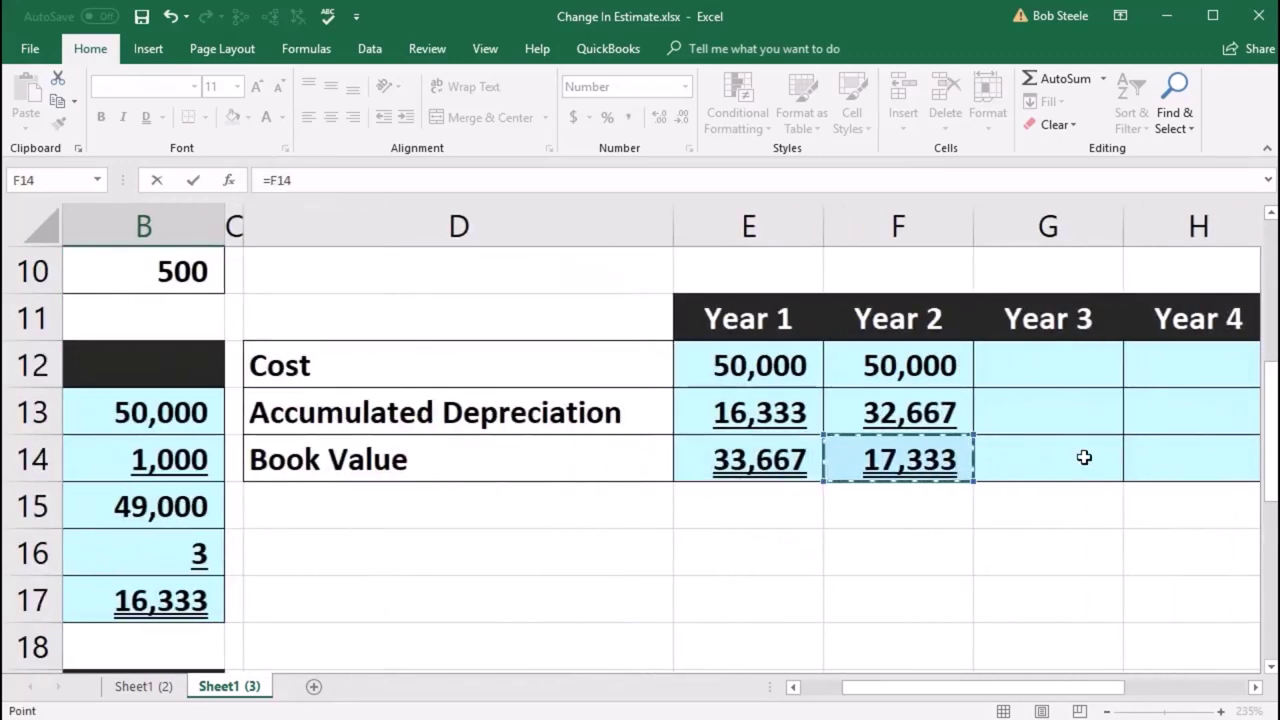
key("Return")
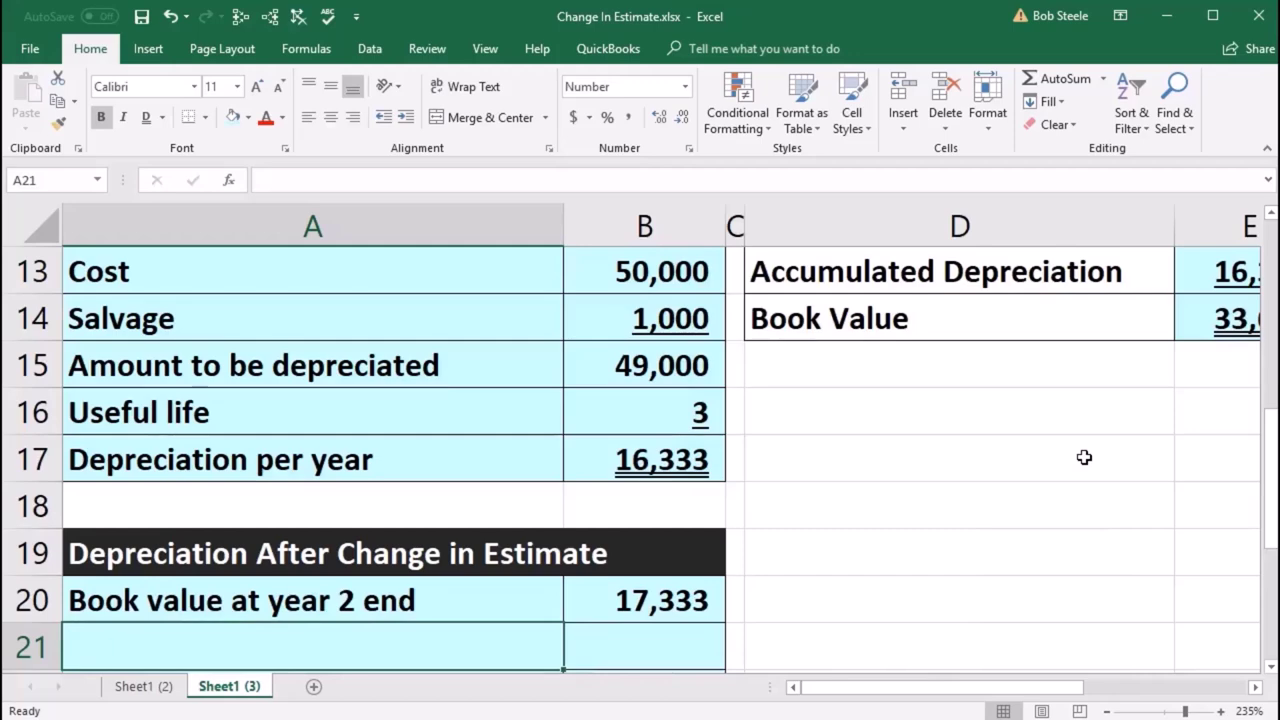
Step: Add a Salvage line in row 21 with the revised salvage value of 500 in B21
key("Return")
key("Up")
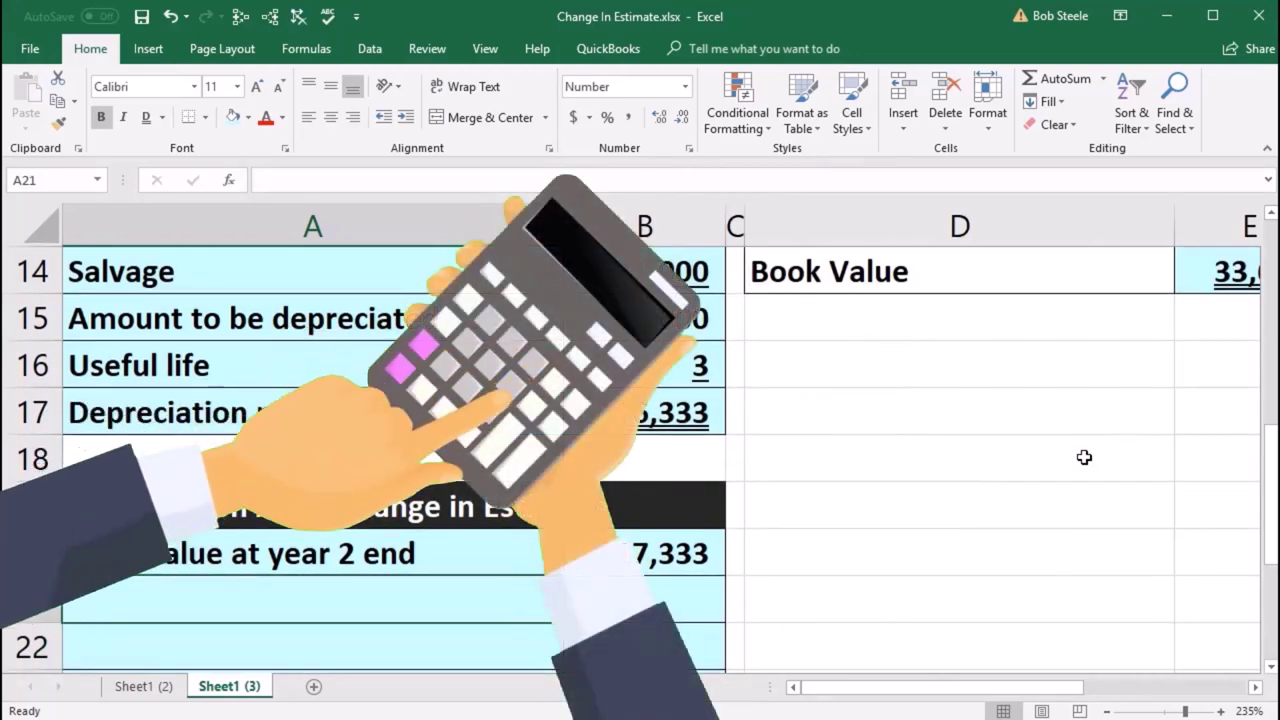
type("sal")
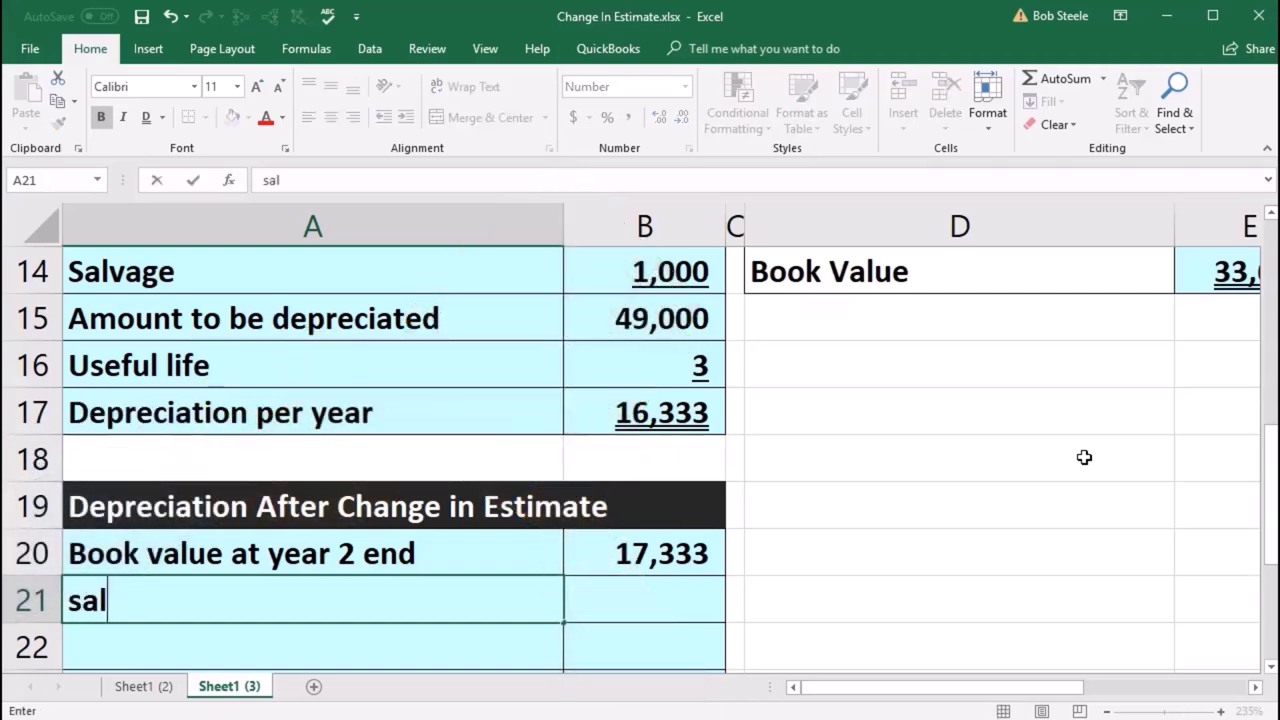
type("vage")
key("Tab")
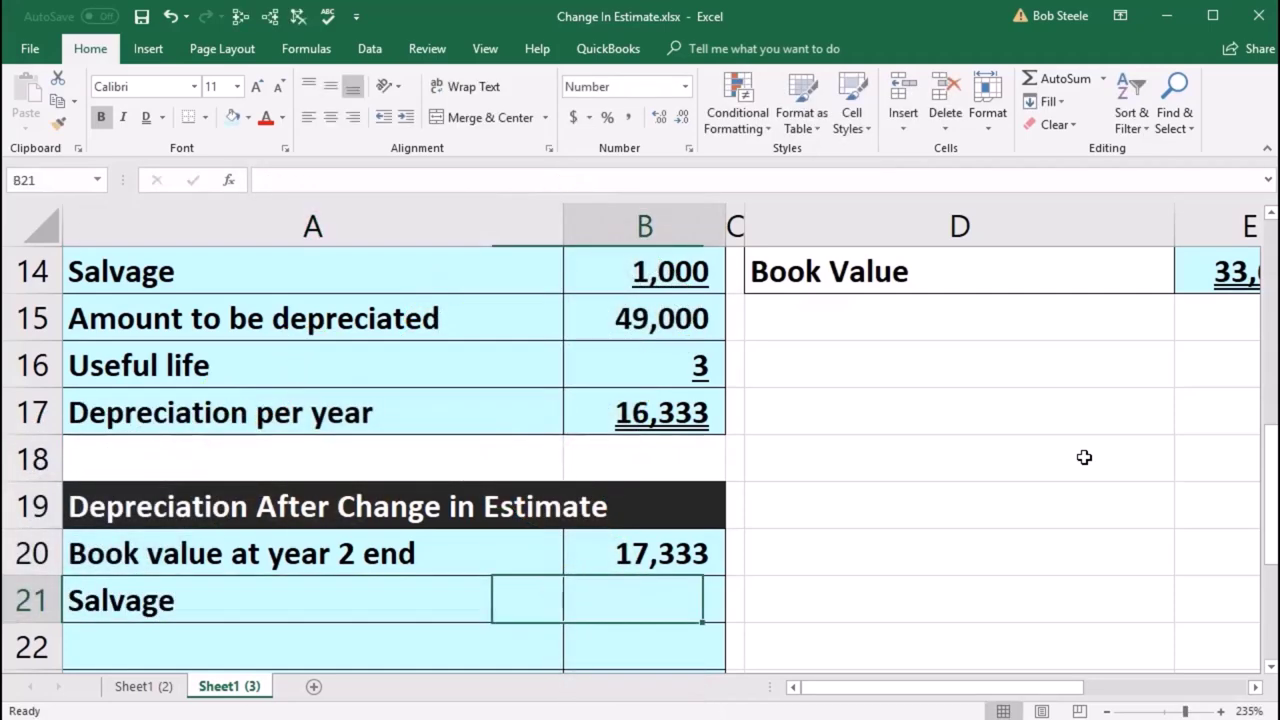
scroll(1063, 474, "up", 2)
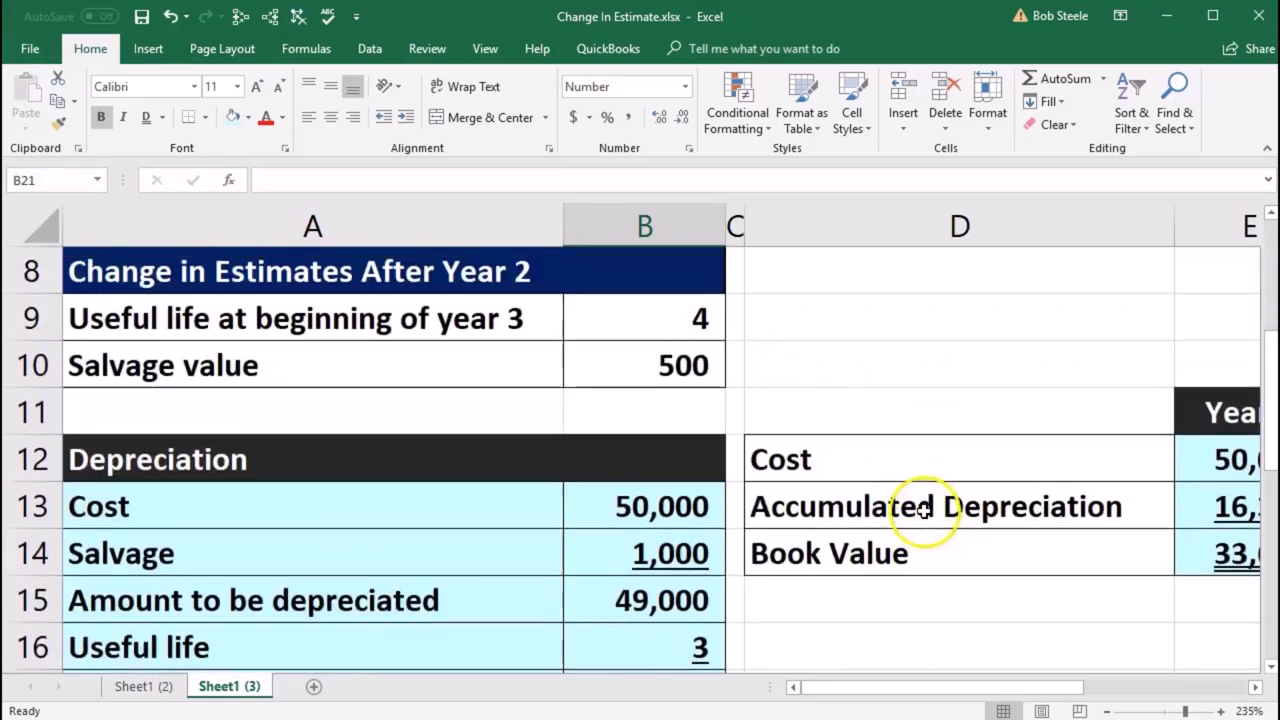
mouse_move(700, 320)
left_mouse_down()
mouse_move(700, 402)
mouse_move(748, 394)
mouse_move(740, 318)
left_mouse_up()
scroll(755, 440, "down", 3)
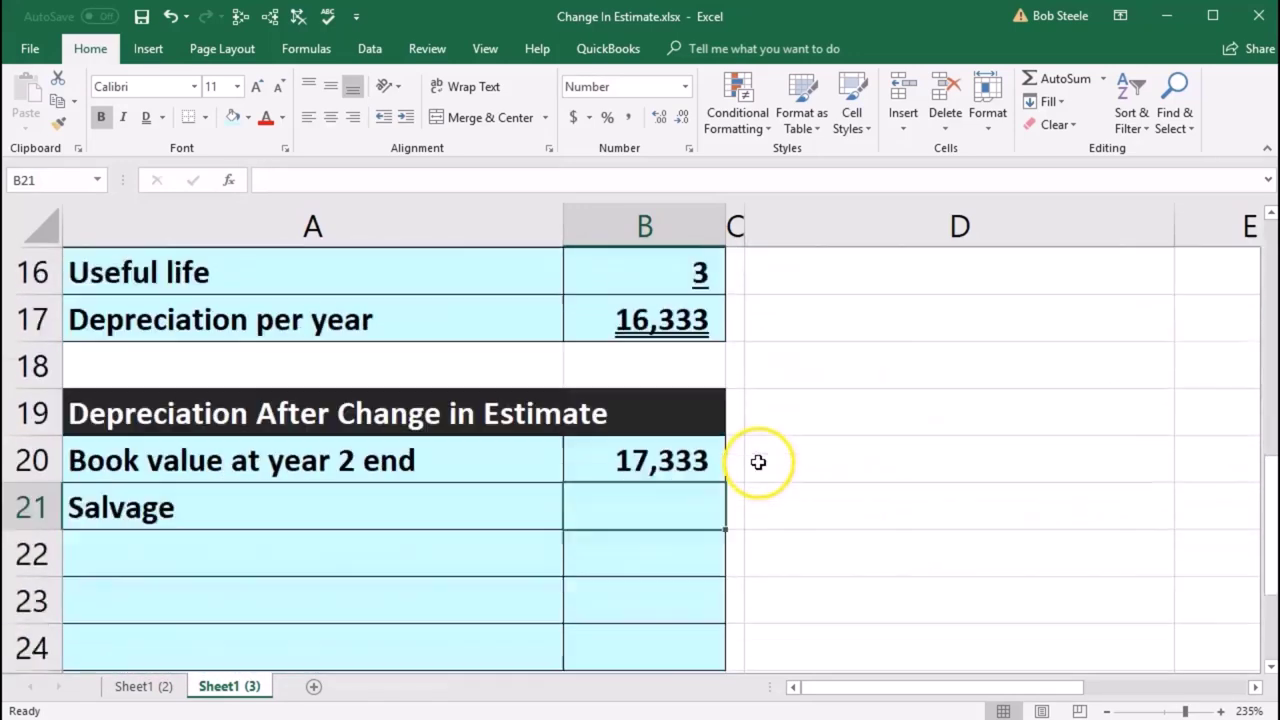
type("500")
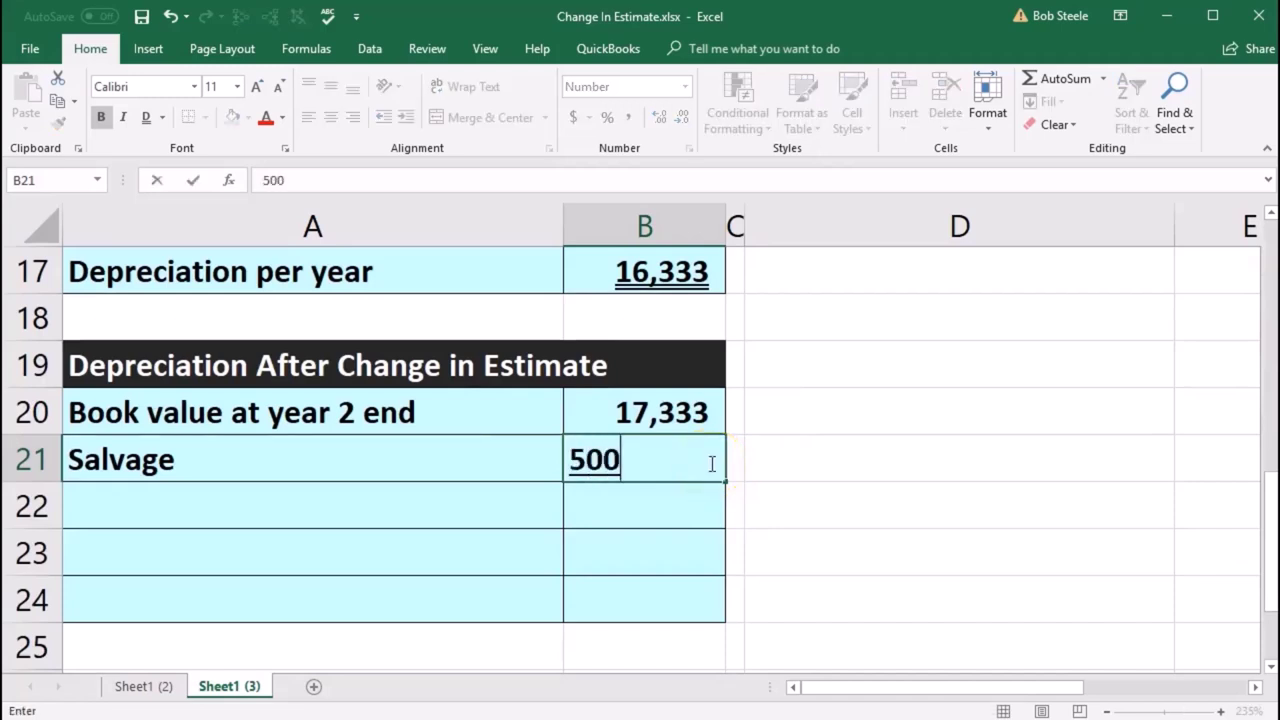
key("Return")
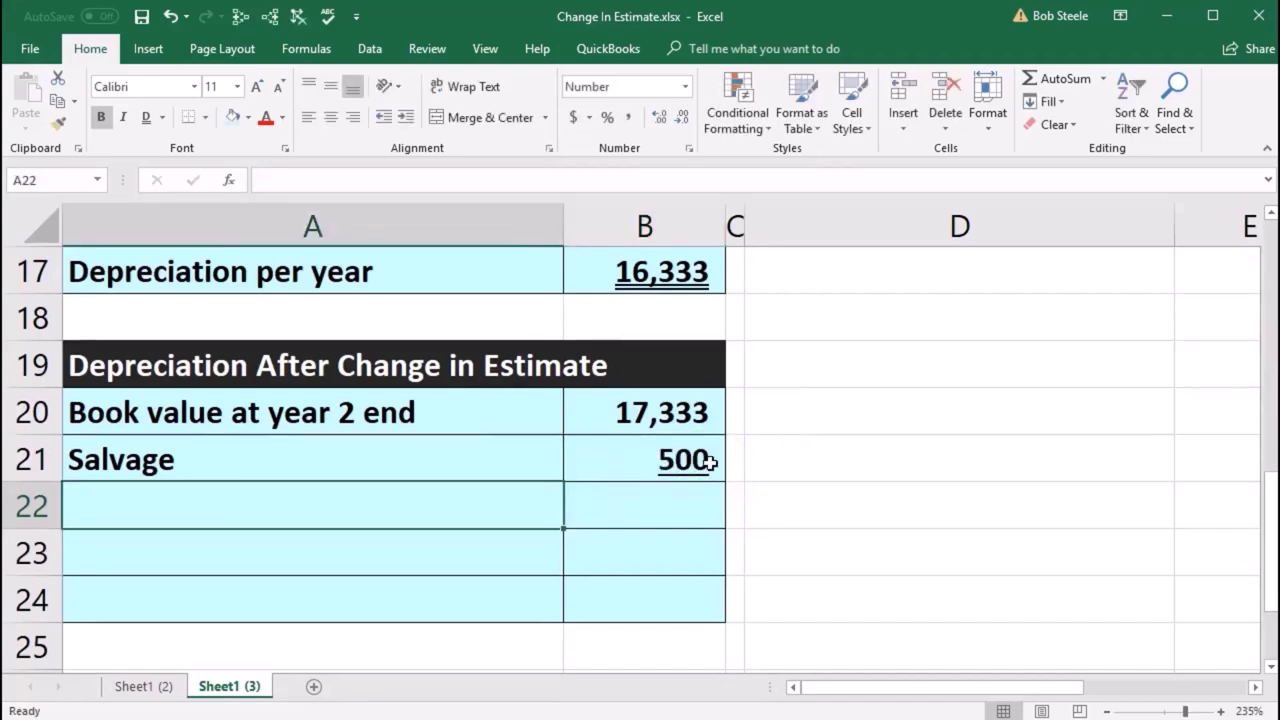
Step: Label A22 "Amount to be depreciated" and calculate it in B22 as book value minus salvage with =B20-B21
type("Amount to be dep")
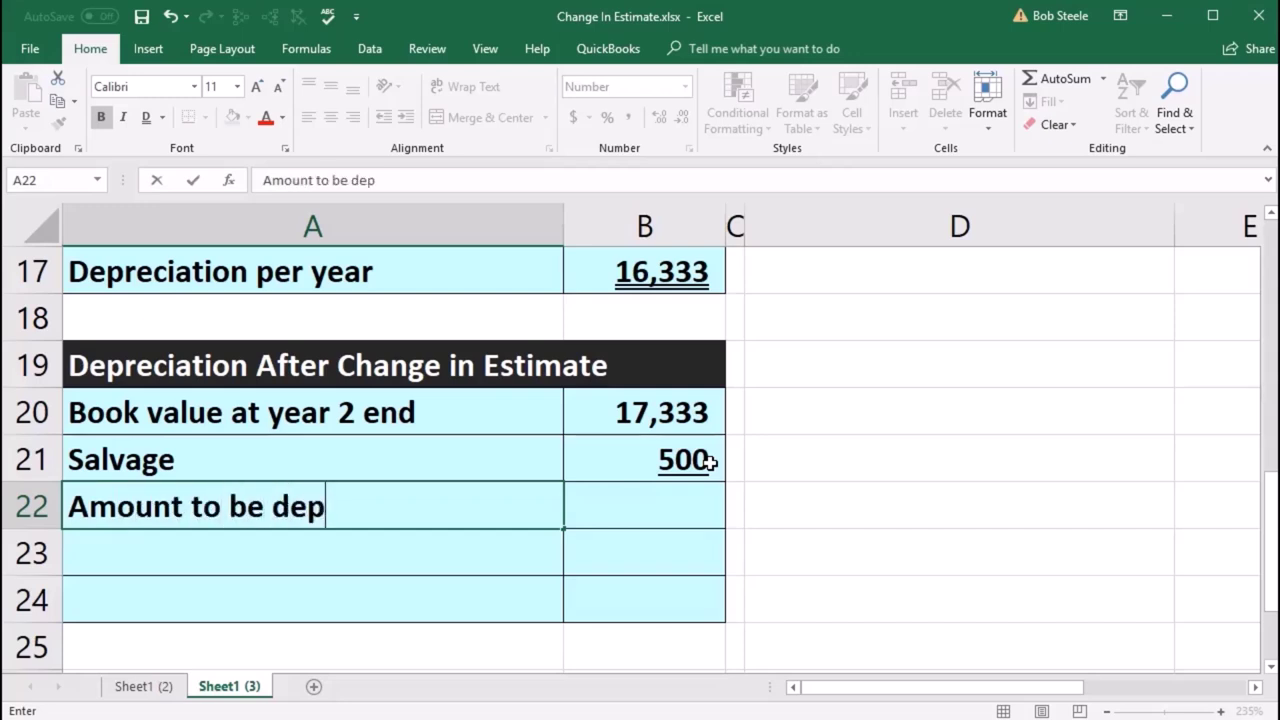
type("reciated")
key("Tab")
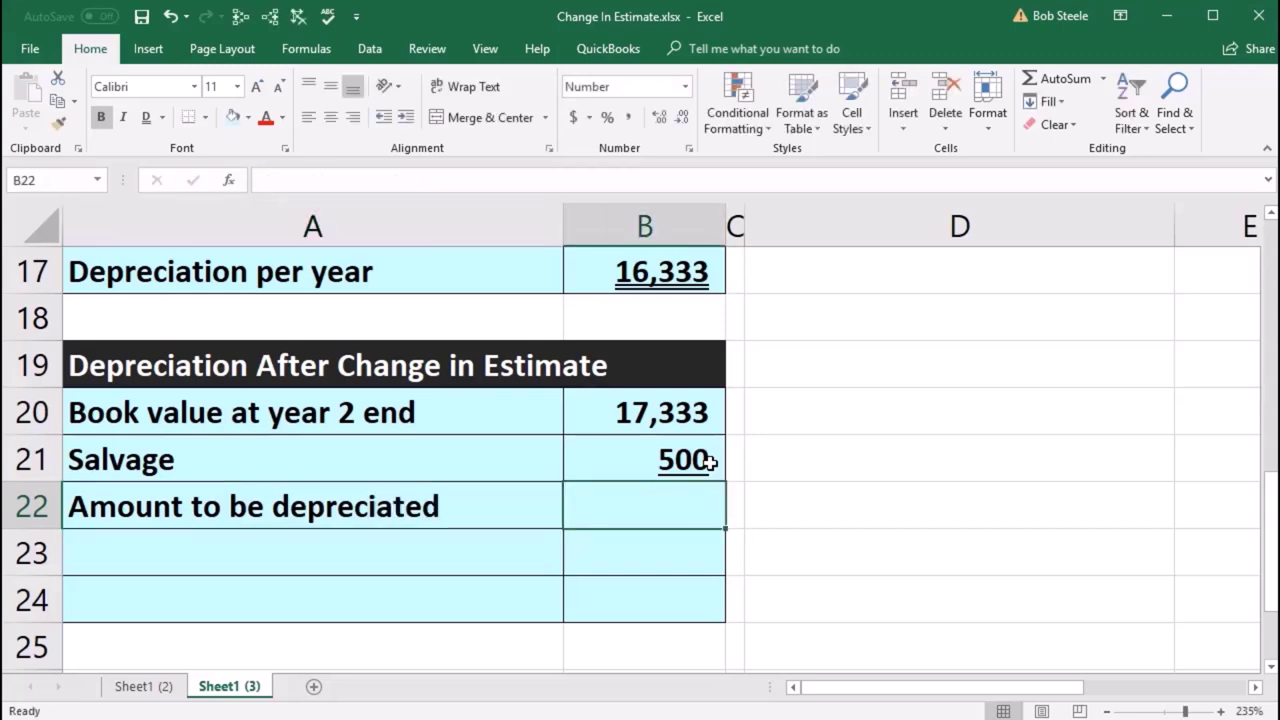
type("=")
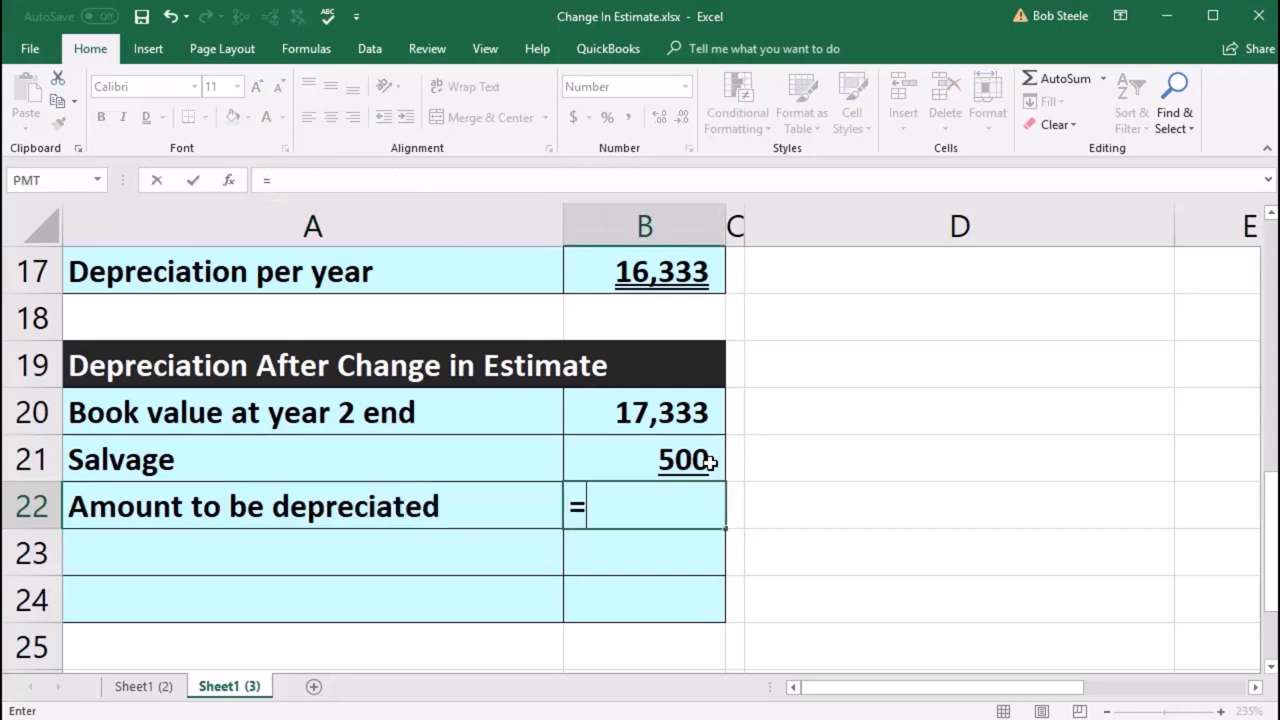
left_click(678, 413)
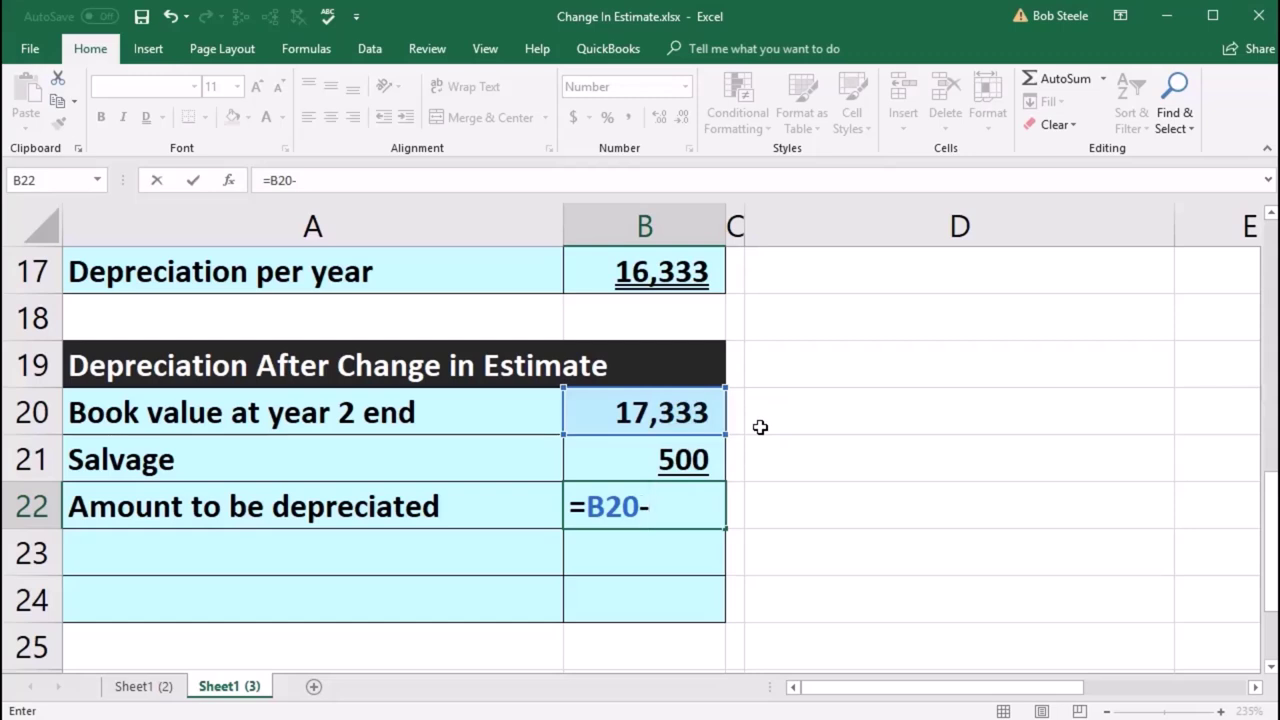
left_click(715, 447)
key("Return")
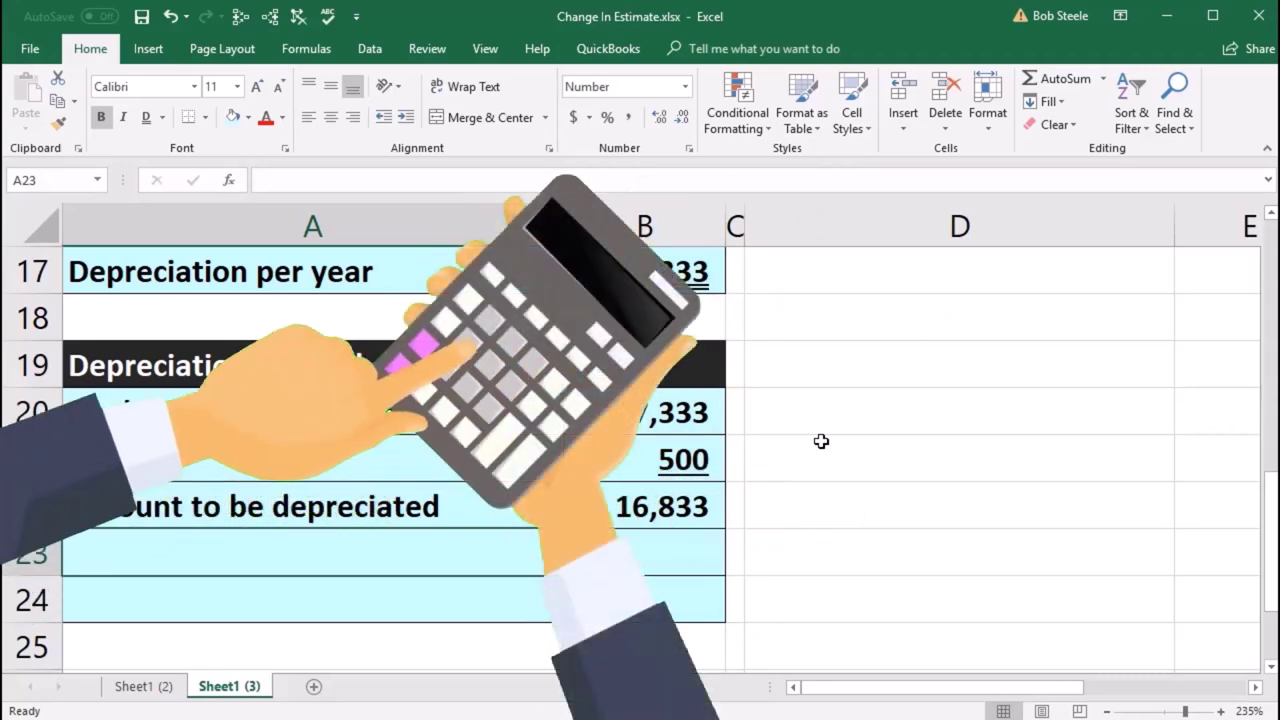
Step: Add a Useful life line in row 23 with 4 in B23, and calculate the depreciation per year in B24 with =B22/B23
type("u")
key("BackSpace")
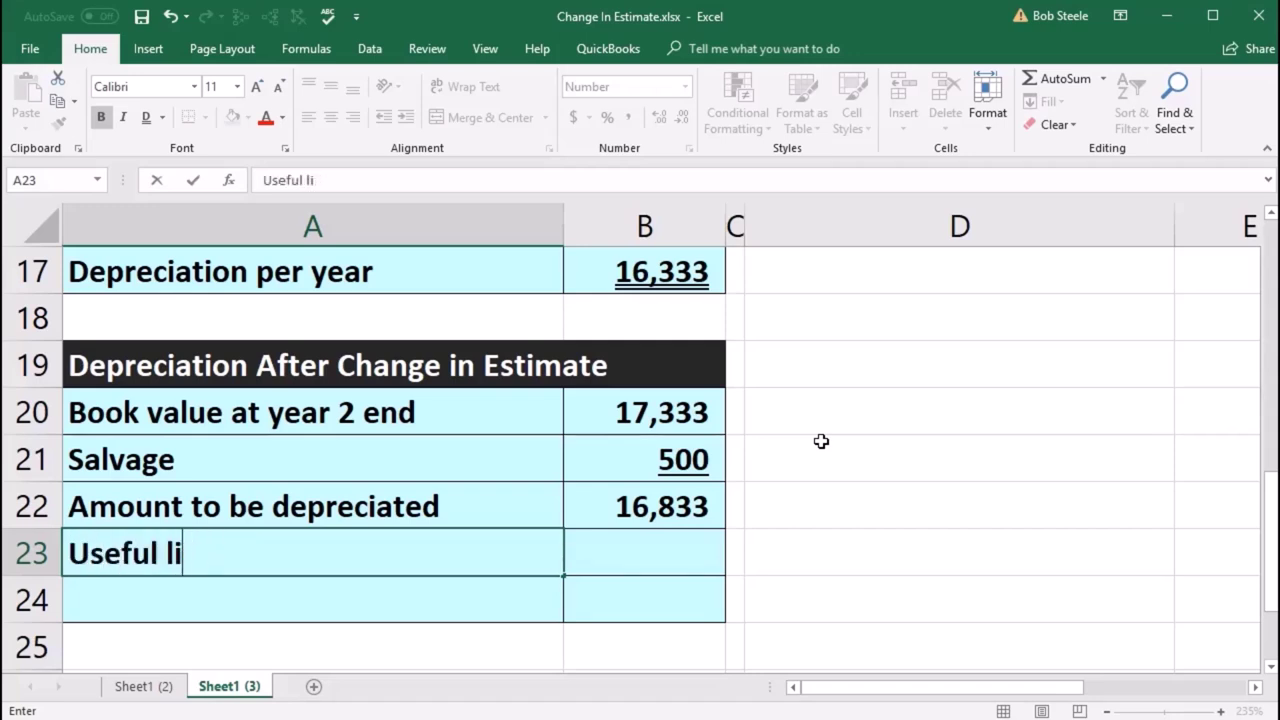
type("Useful life")
key("Tab")
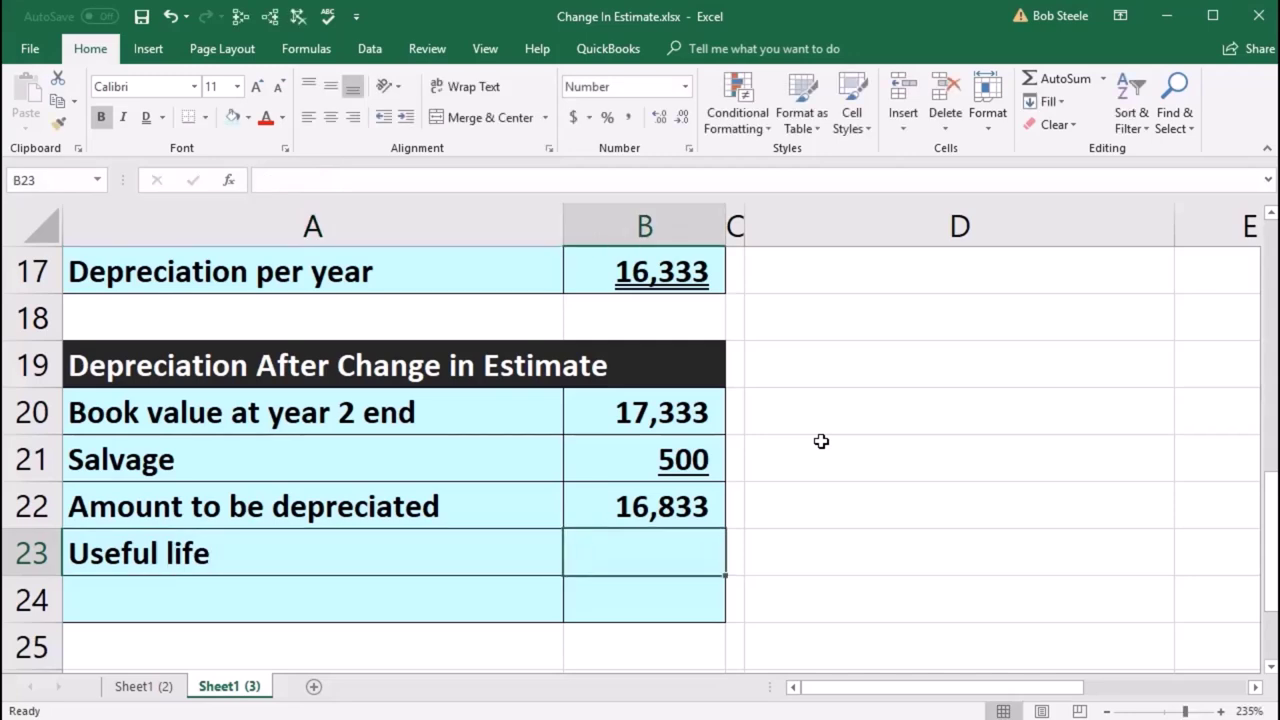
type("4")
key("Return")
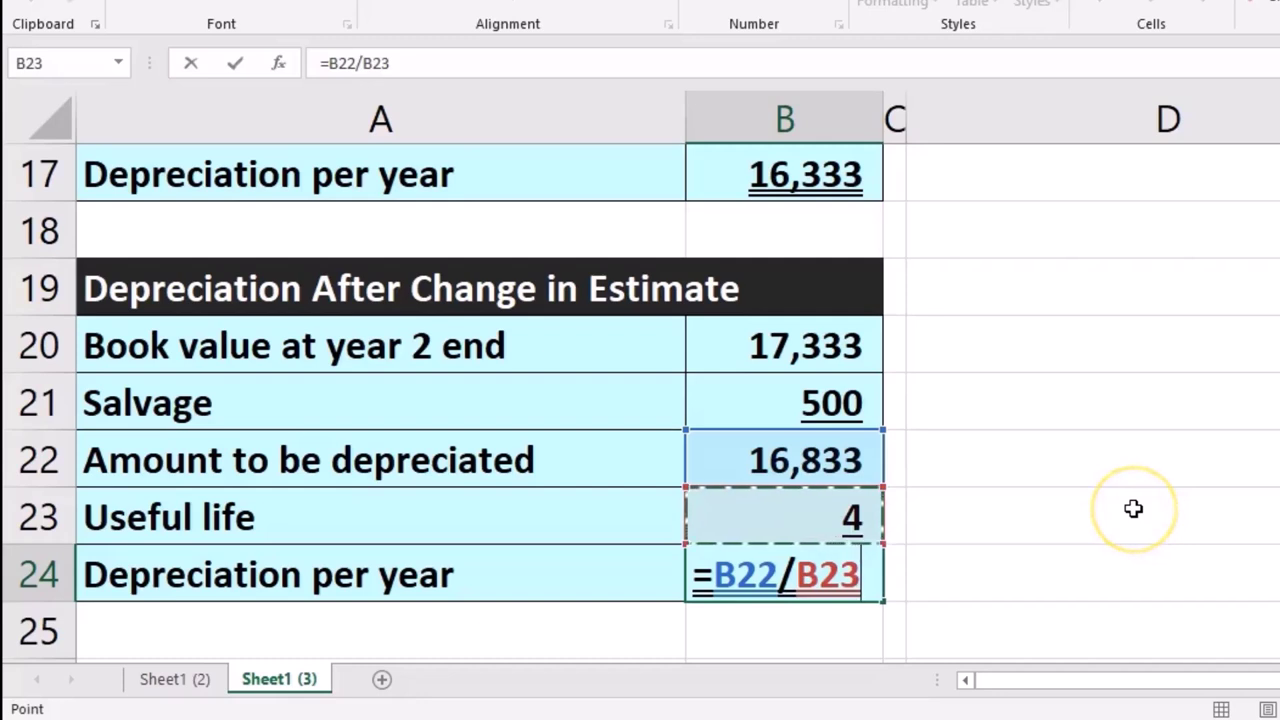
key("Return")
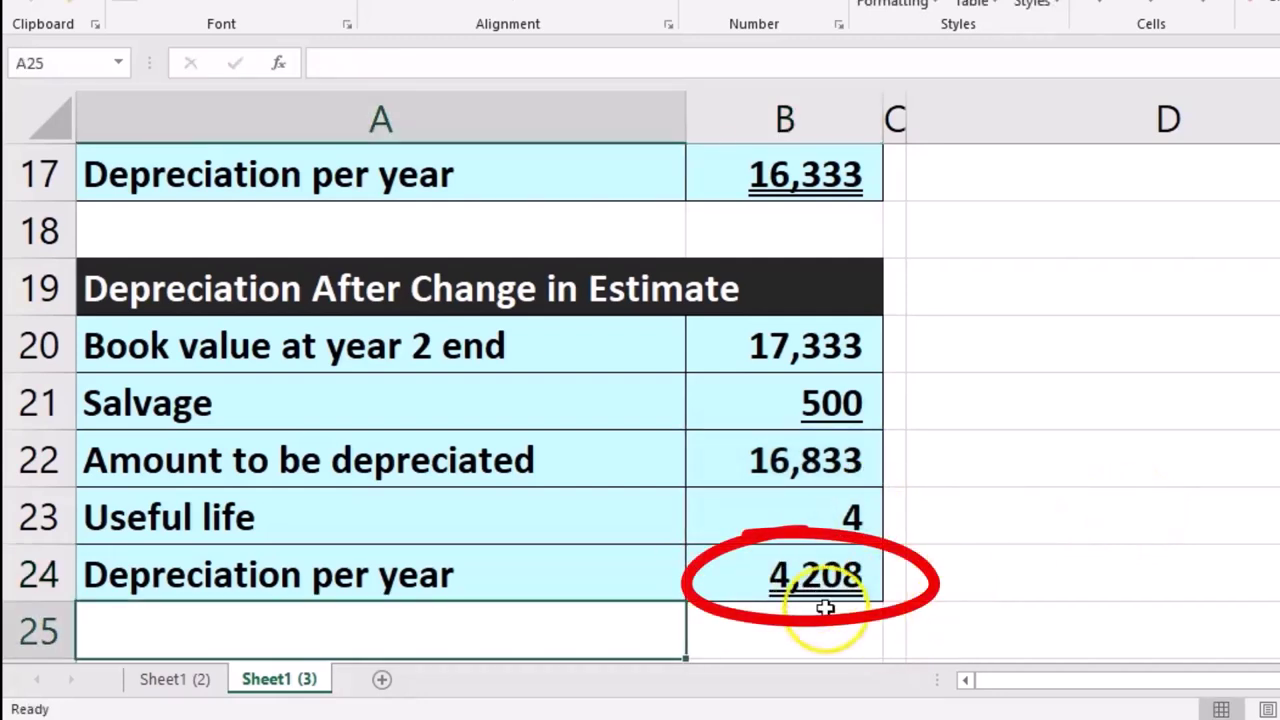
Step: Carry the Year 2 cost into the Year 3 cost cell G12 with a reference to F12
scroll(1087, 598, "up", 3)
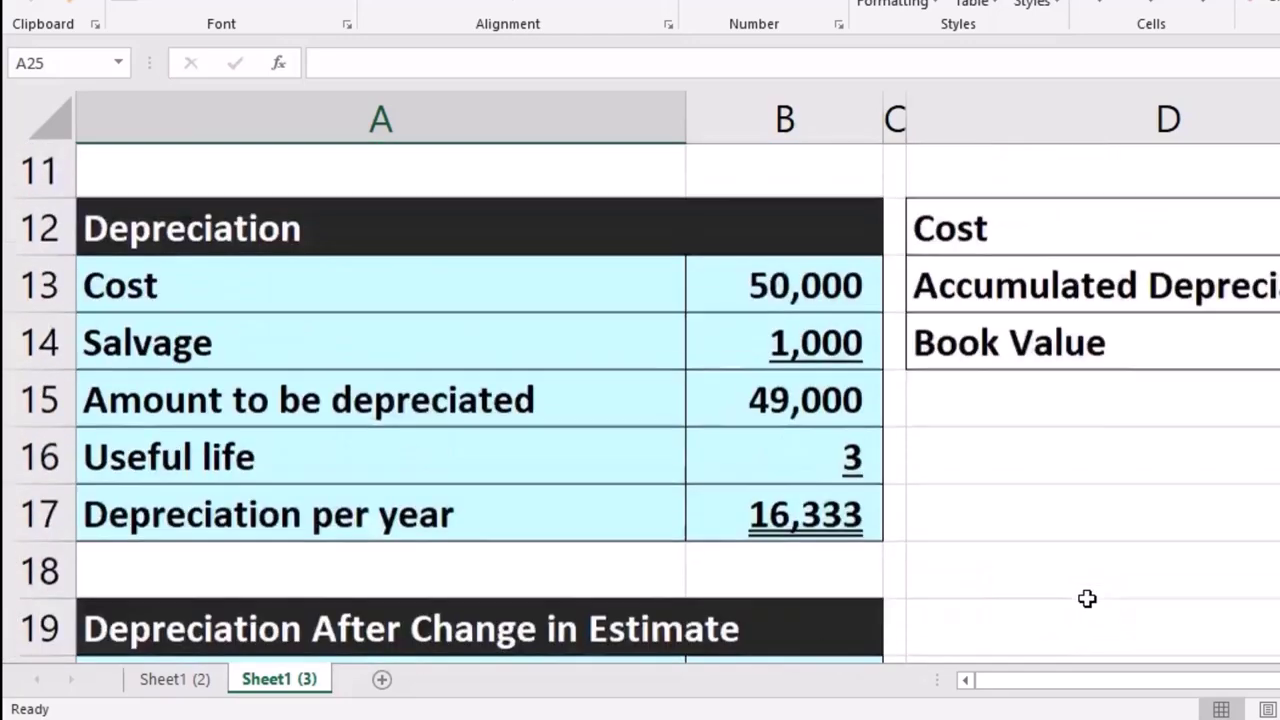
left_click_drag(1171, 680, 1265, 678)
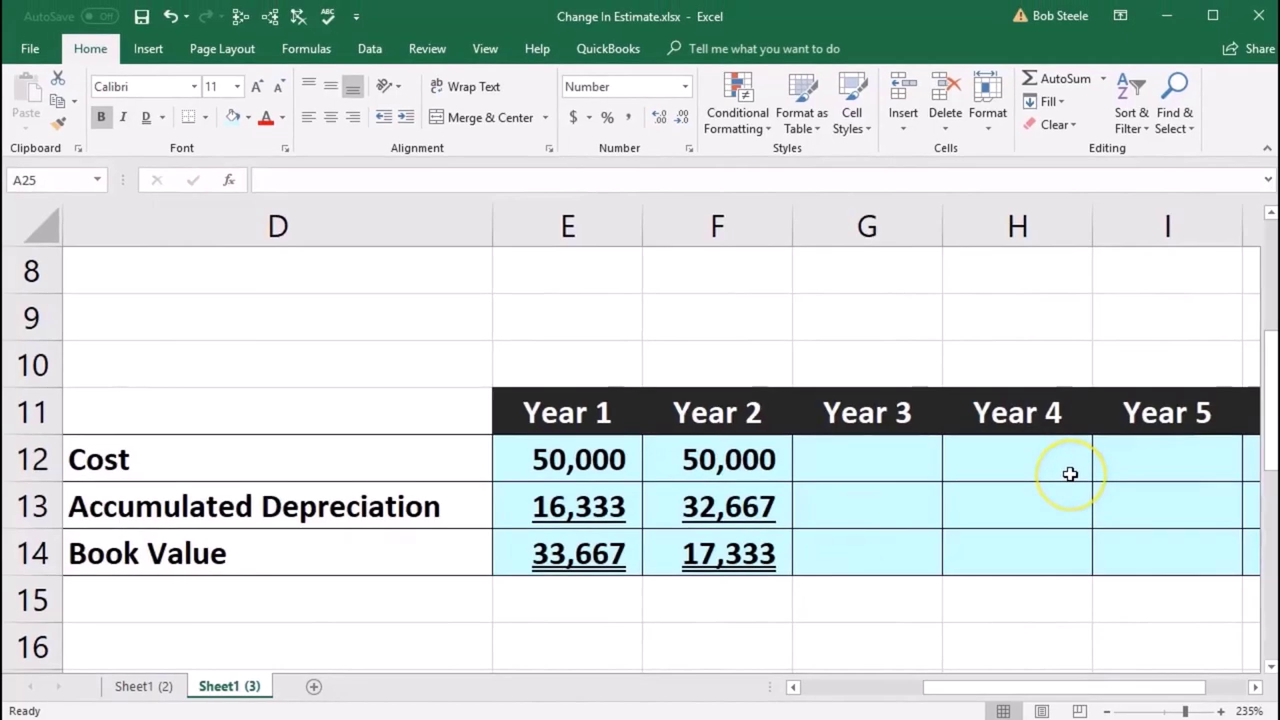
left_click_drag(1168, 687, 1178, 683)
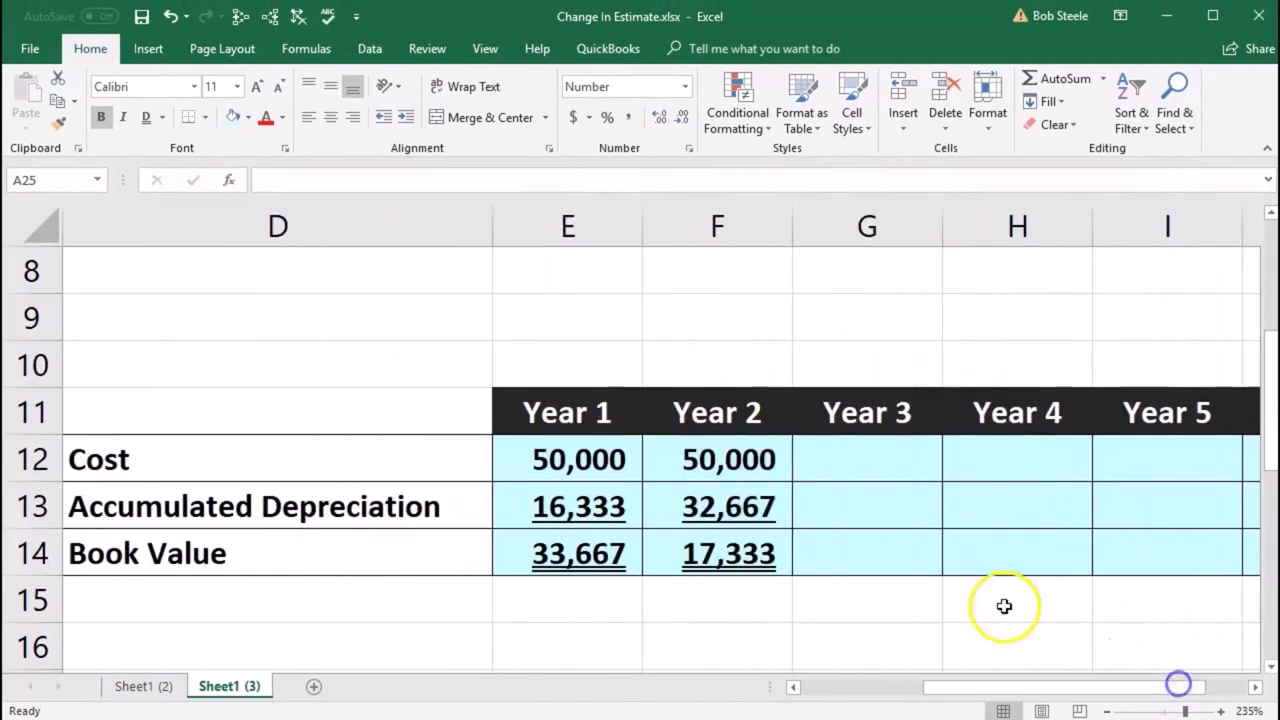
left_click(882, 457)
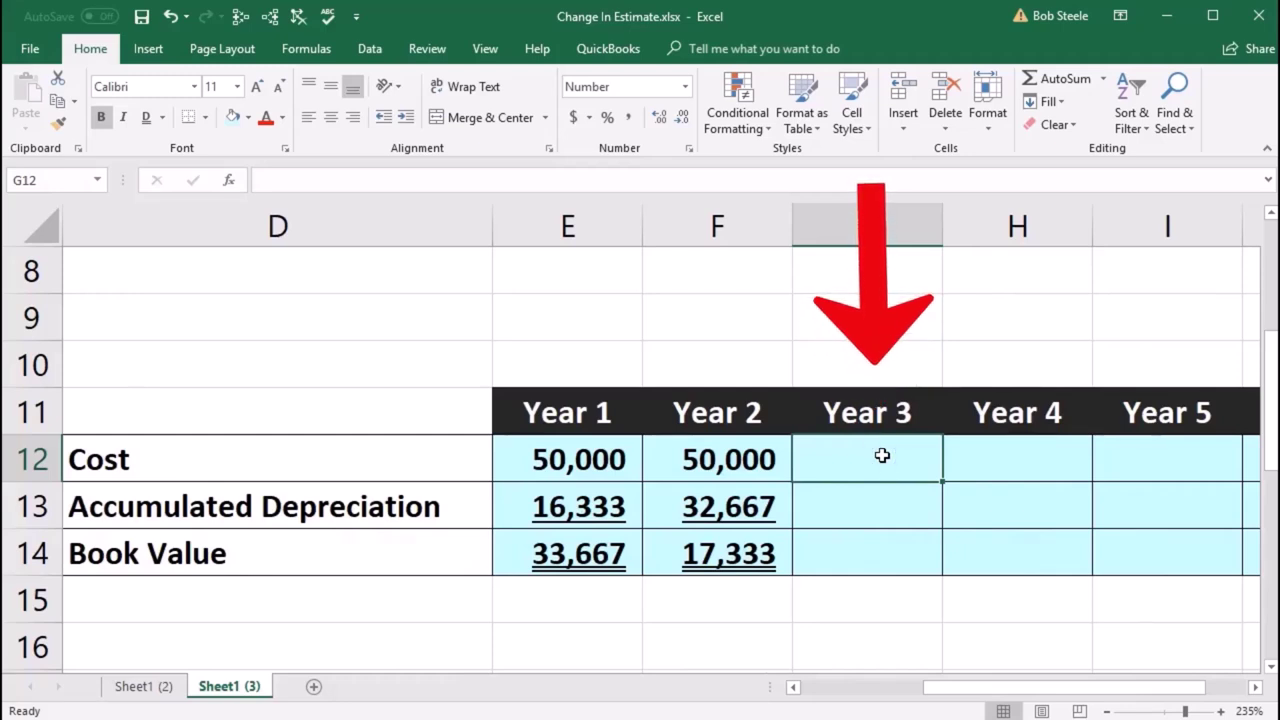
type("=")
key("Left")
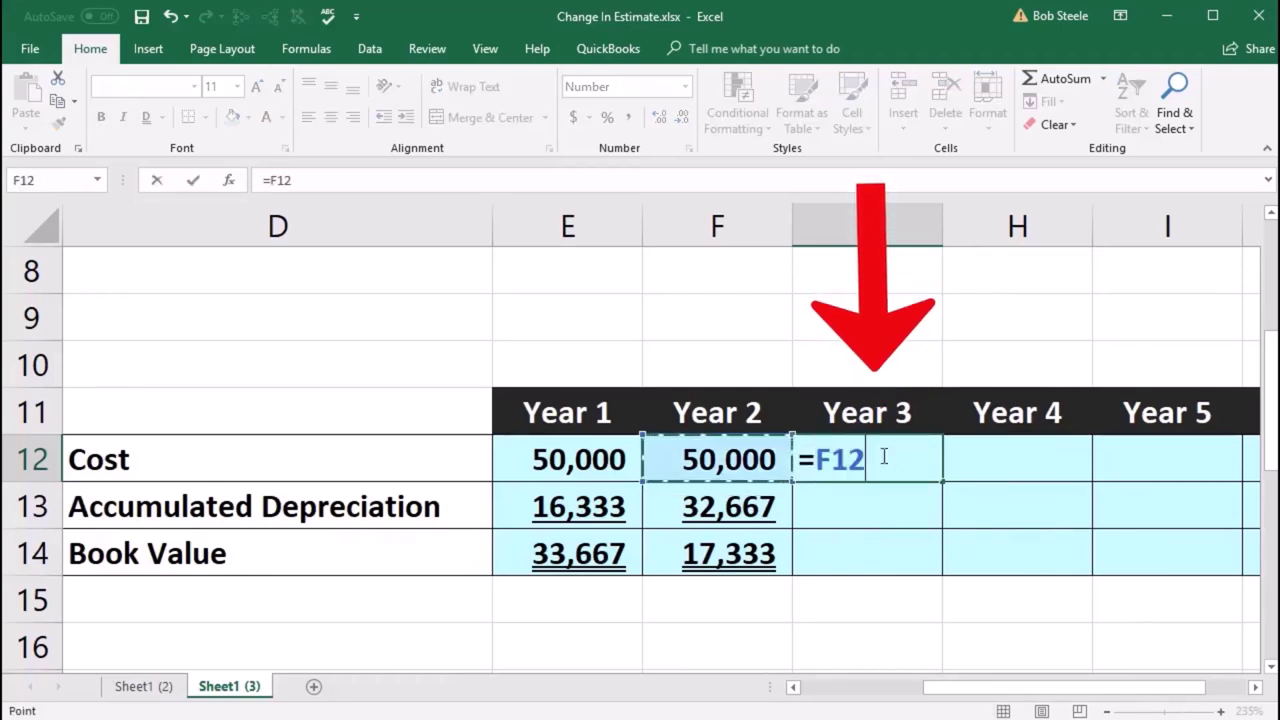
key("Return")
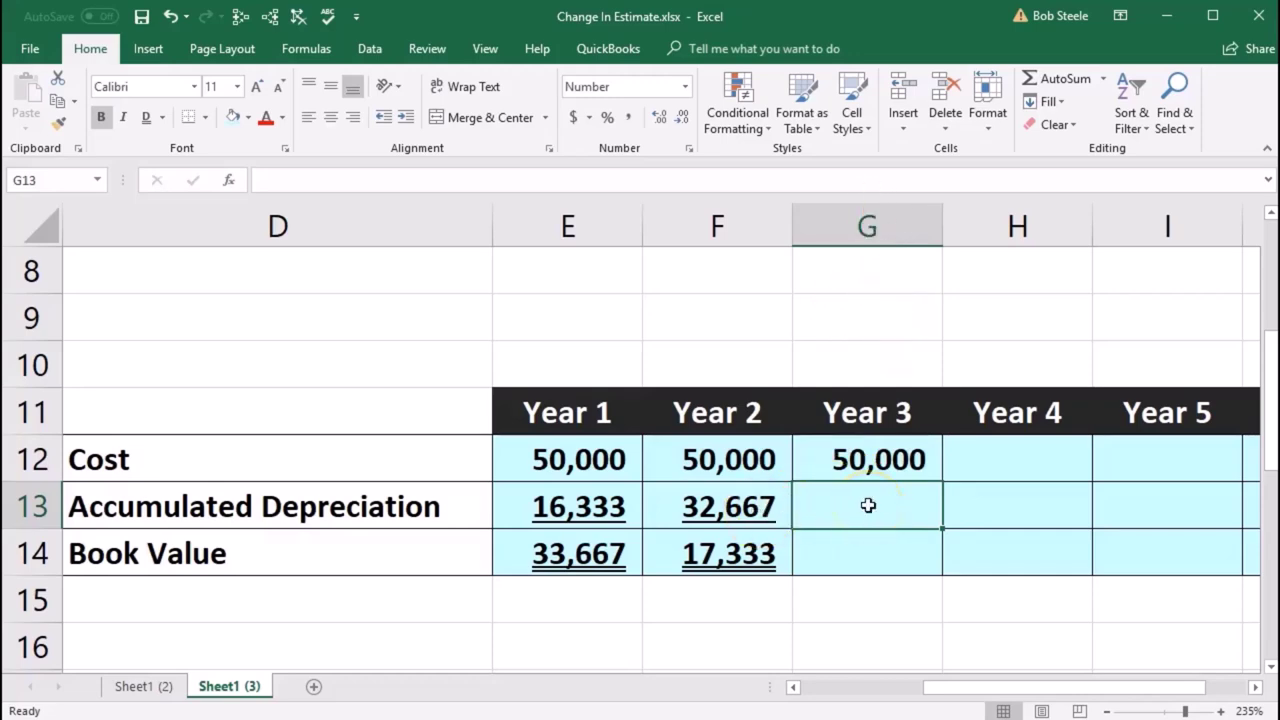
Step: Calculate Year 3 accumulated depreciation in G13 as the prior balance plus the revised yearly depreciation with =F13+B24
type("=")
left_click(726, 503)
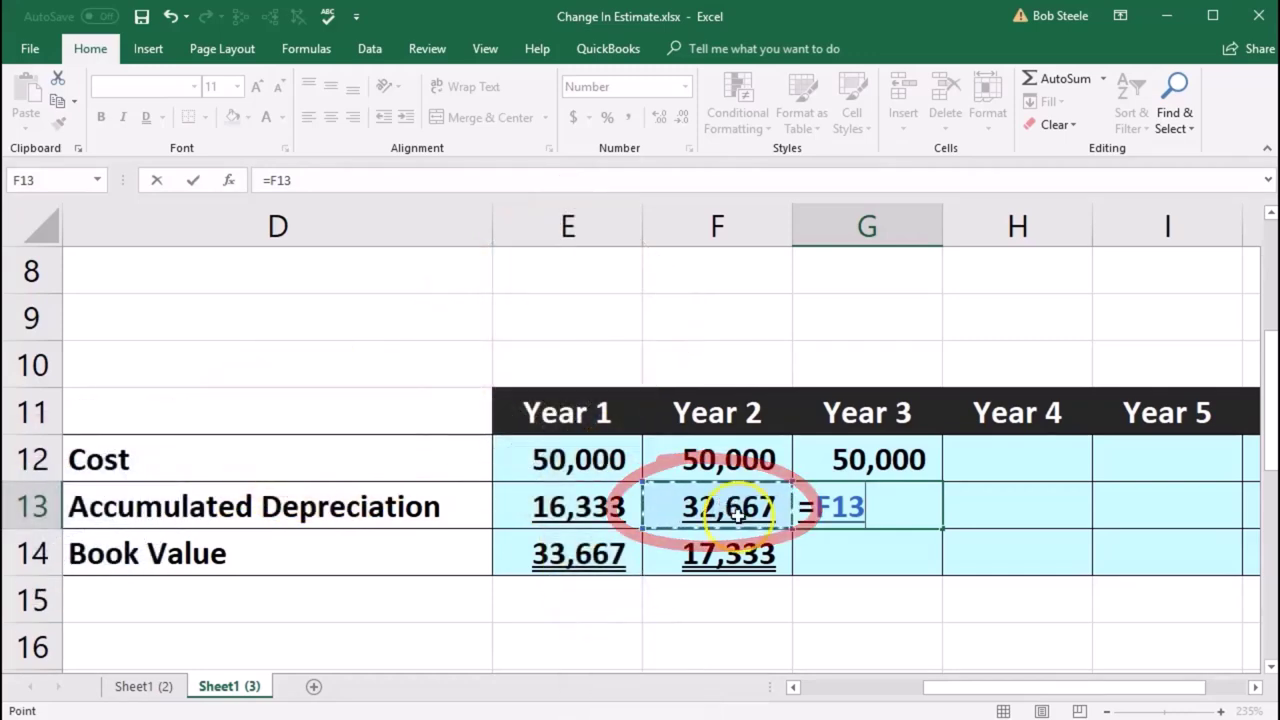
left_click_drag(960, 686, 777, 687)
scroll(586, 617, "down", 4)
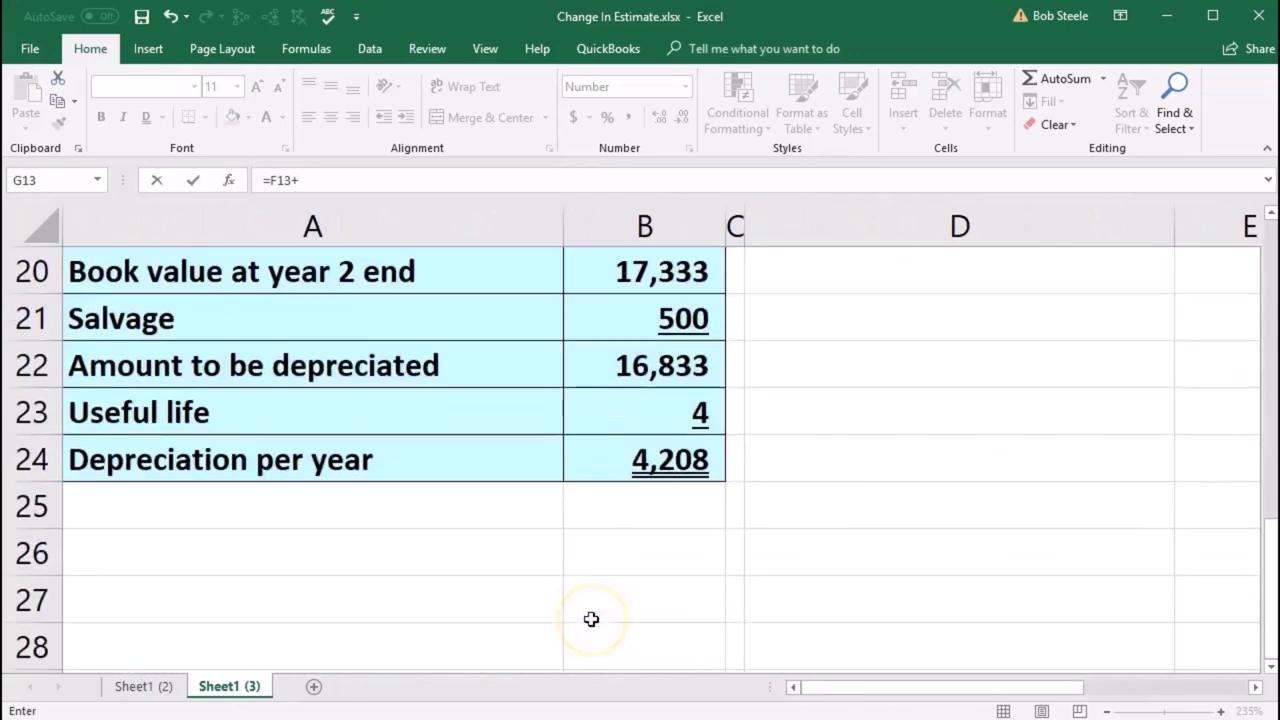
left_click(645, 460)
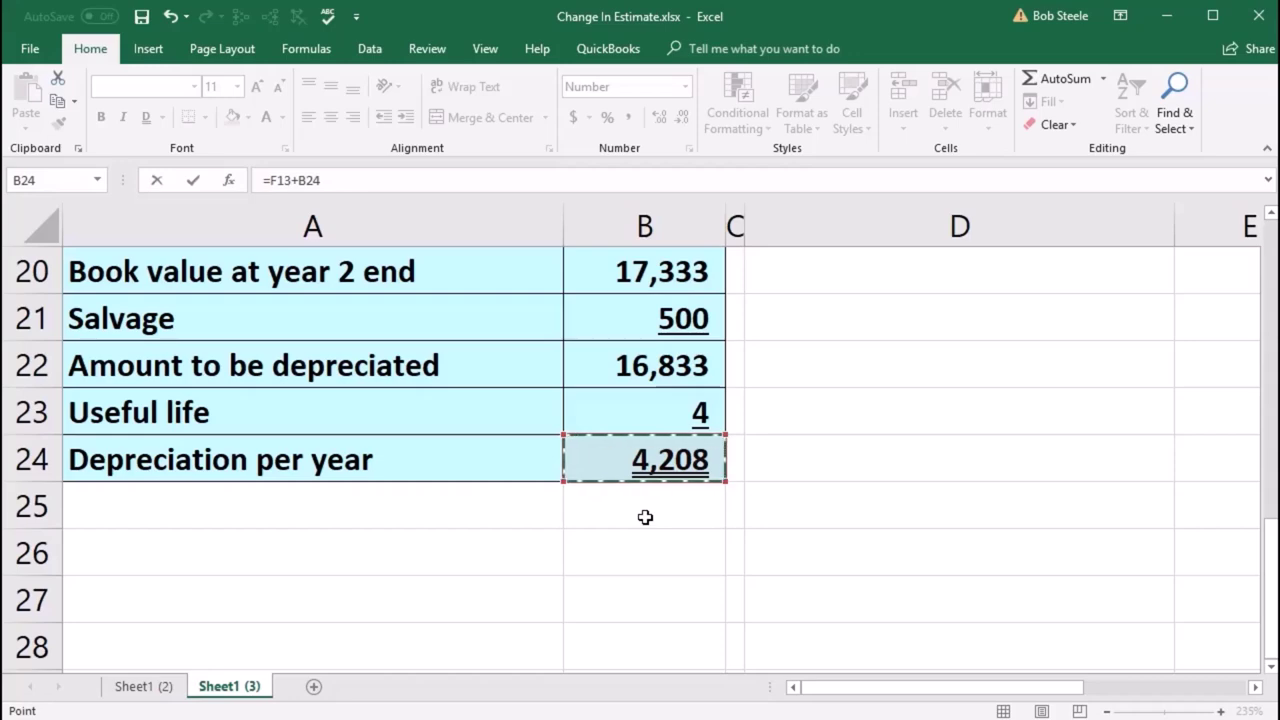
key("Return")
Step: Calculate the Year 3 book value in G14 as cost minus accumulated depreciation with =G12-G13
key("Up")
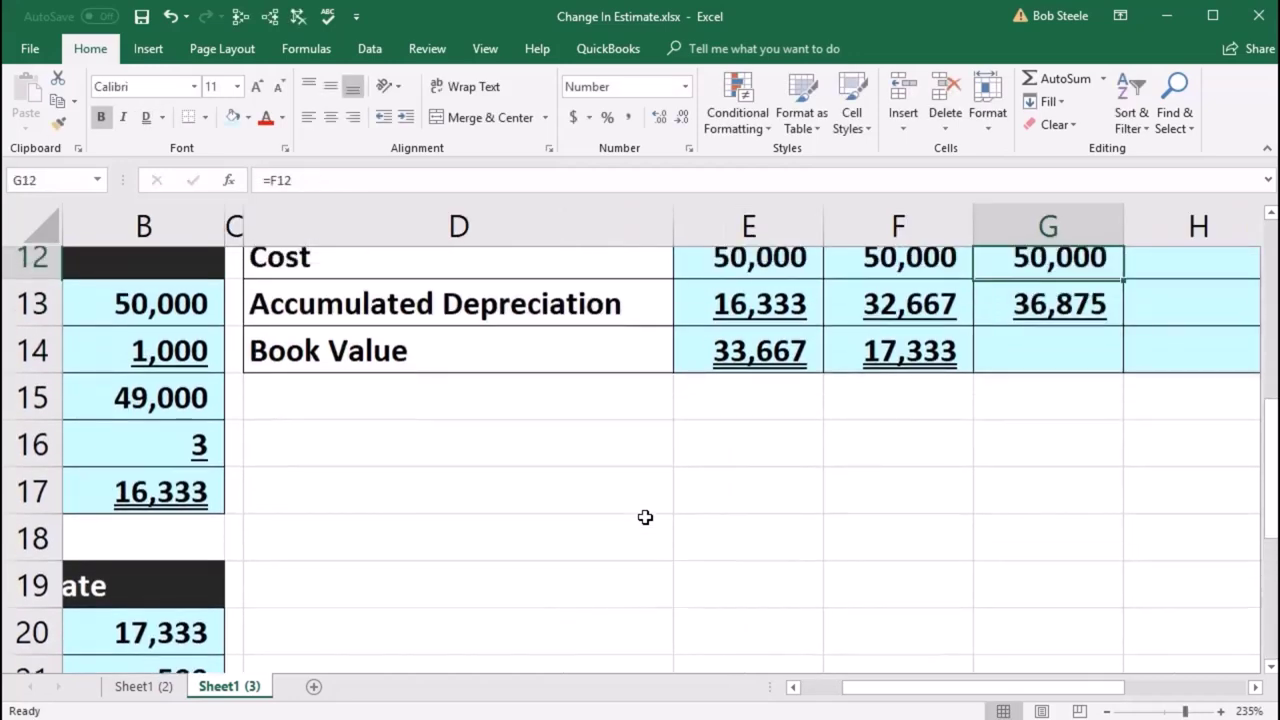
key("Up")
key("Right")
key("Up")
key("Down")
key("Down")
key("Down")
key("Left")
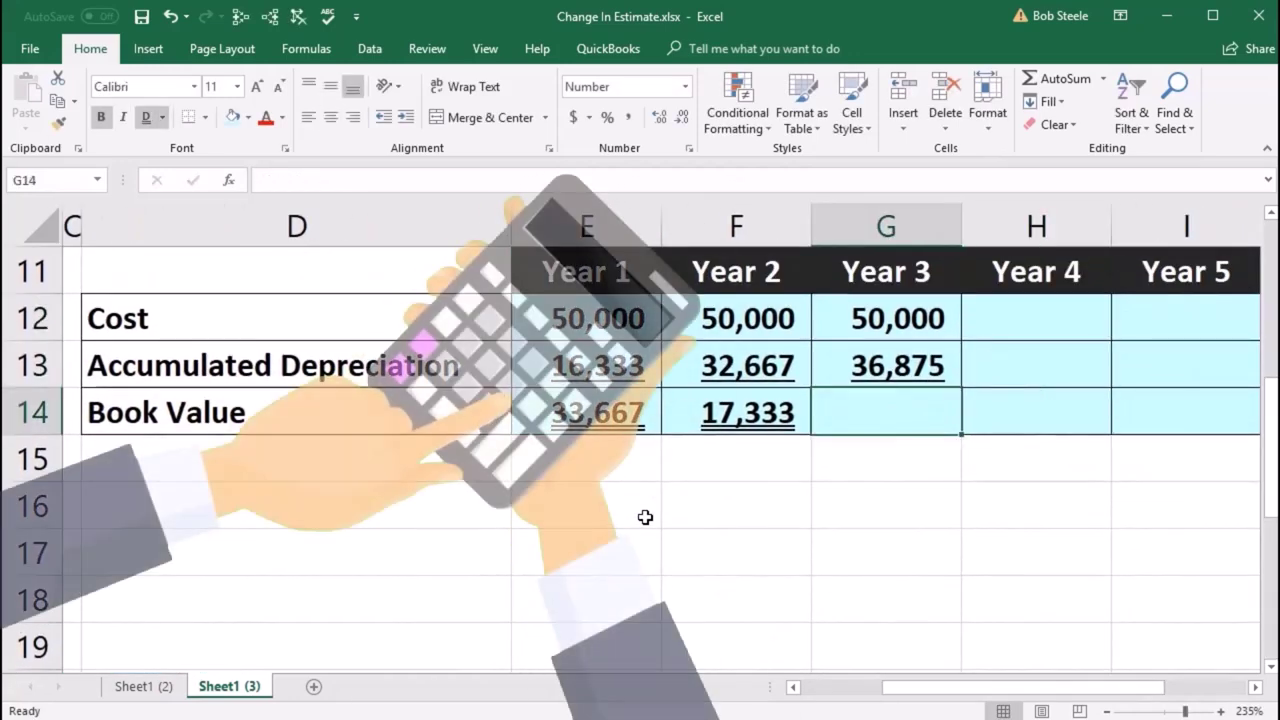
left_click(815, 480)
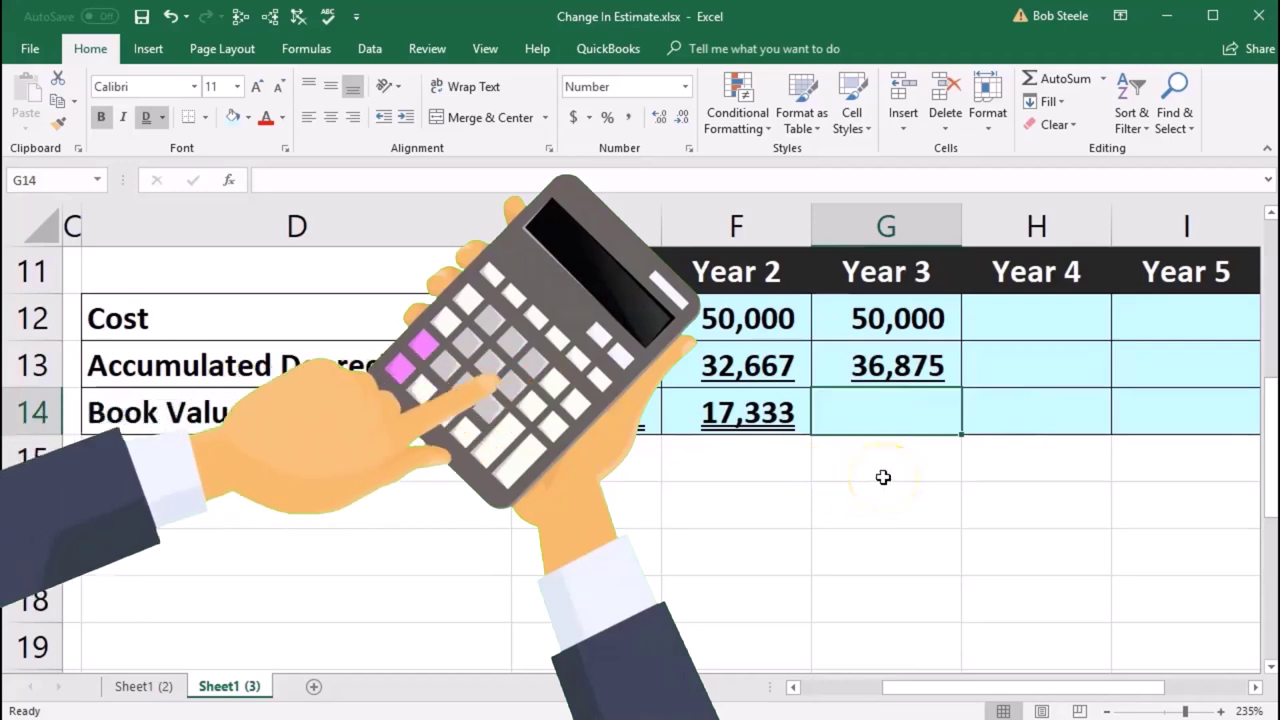
type("=")
left_click(883, 316)
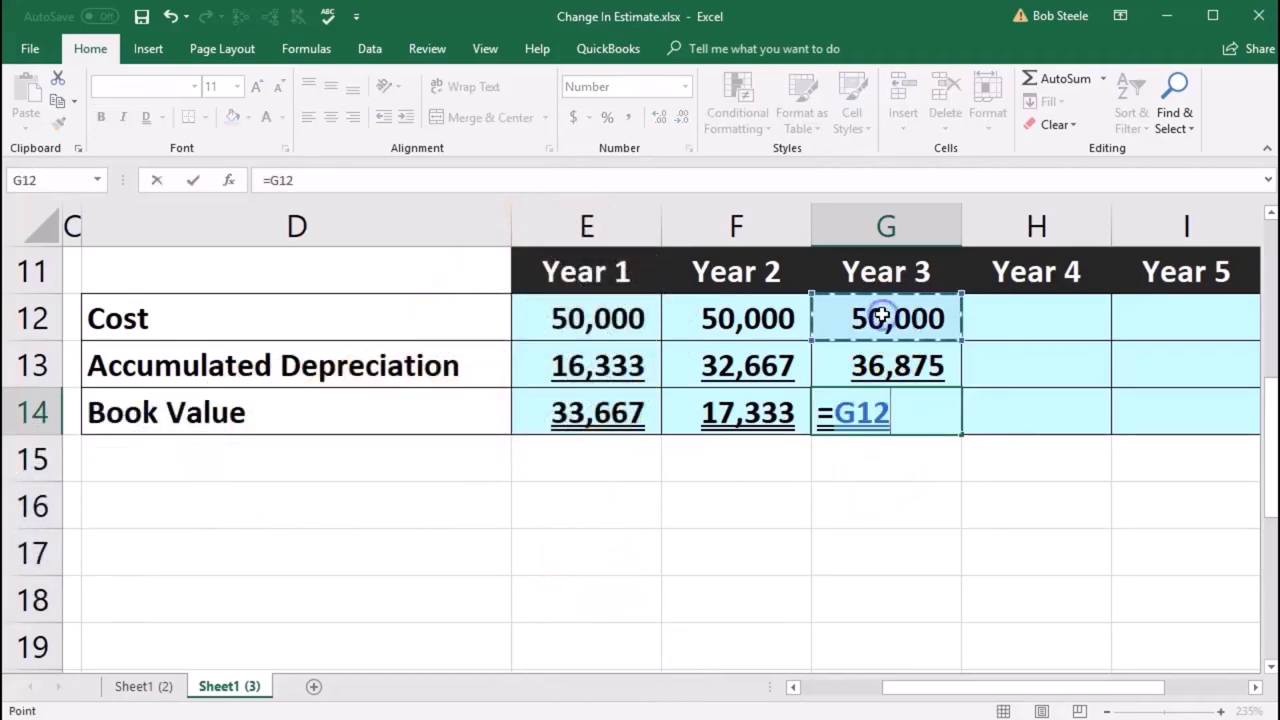
type("-")
left_click(876, 359)
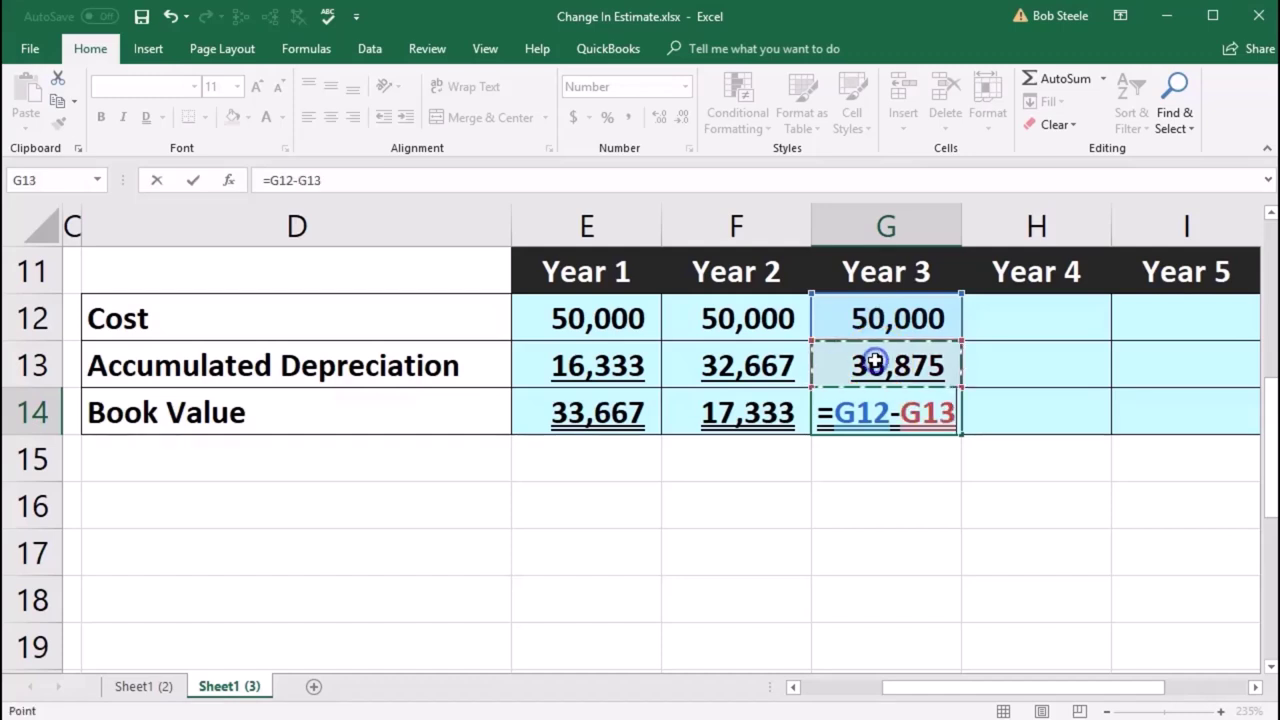
key("Return")
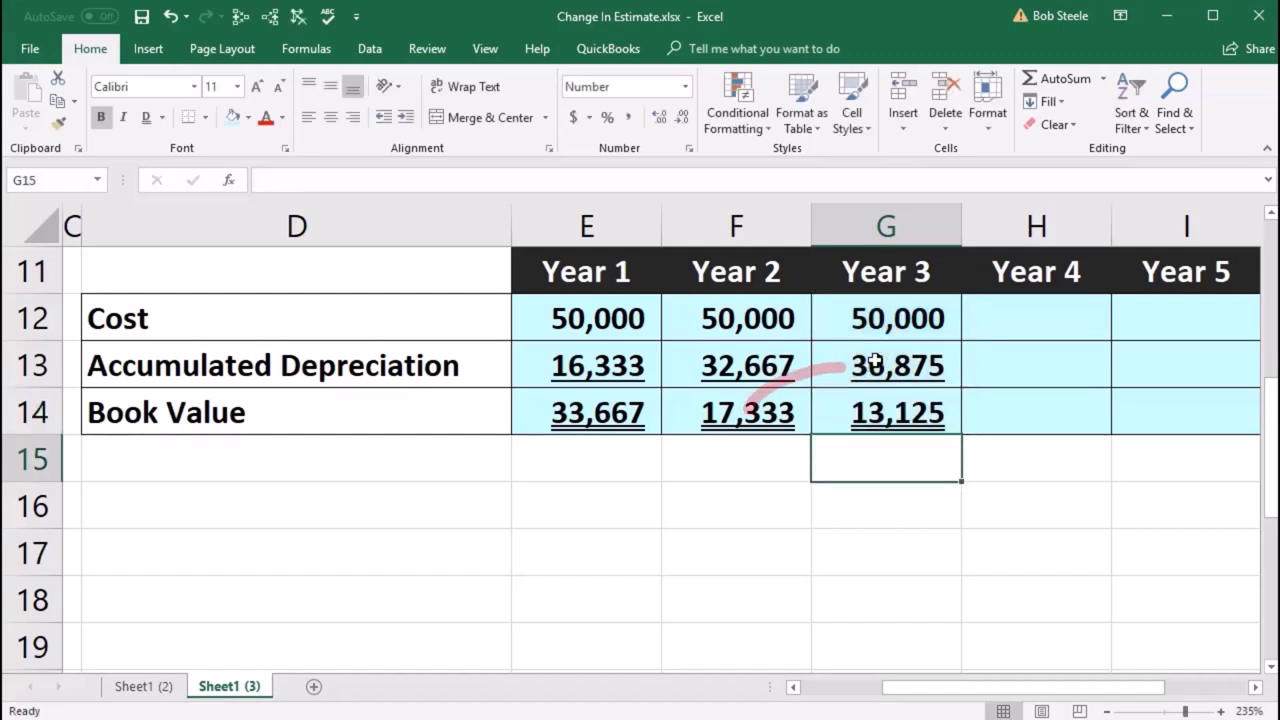
Step: Carry the Year 3 cost into the Year 4 cost cell H12 with a reference to G12
key("Up")
key("Up")
key("Up")
key("Right")
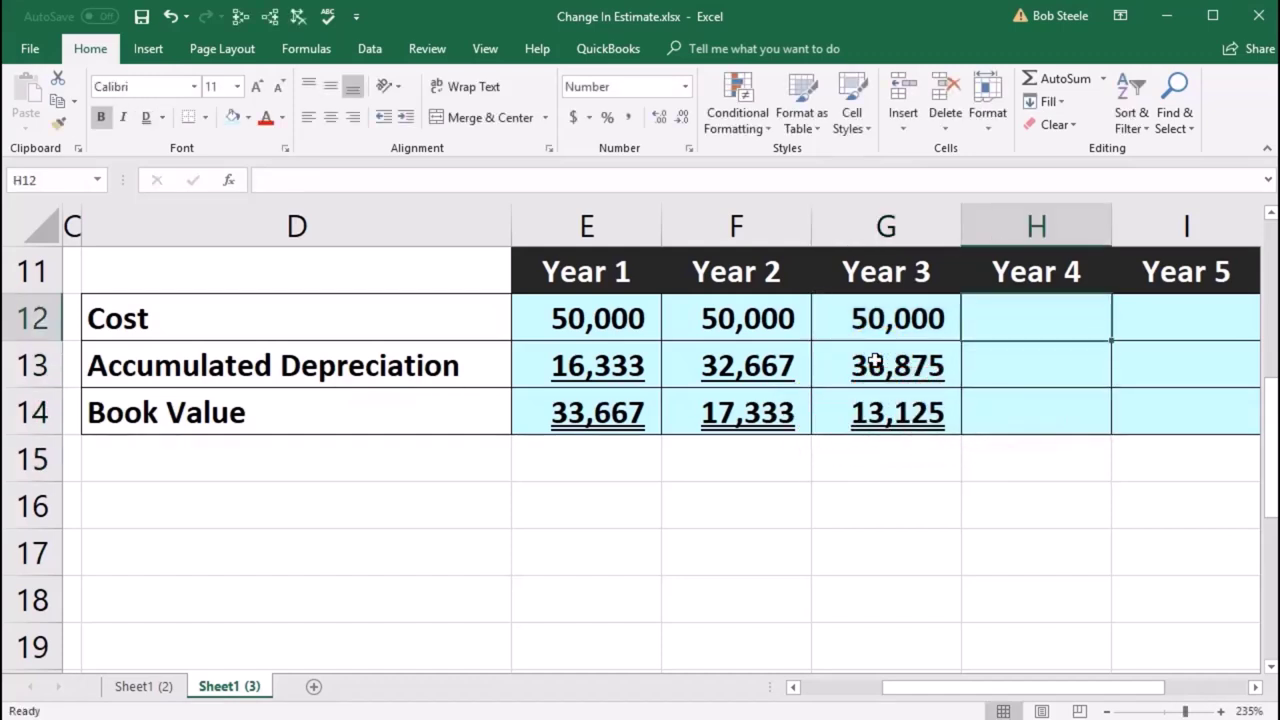
type("=")
key("Left")
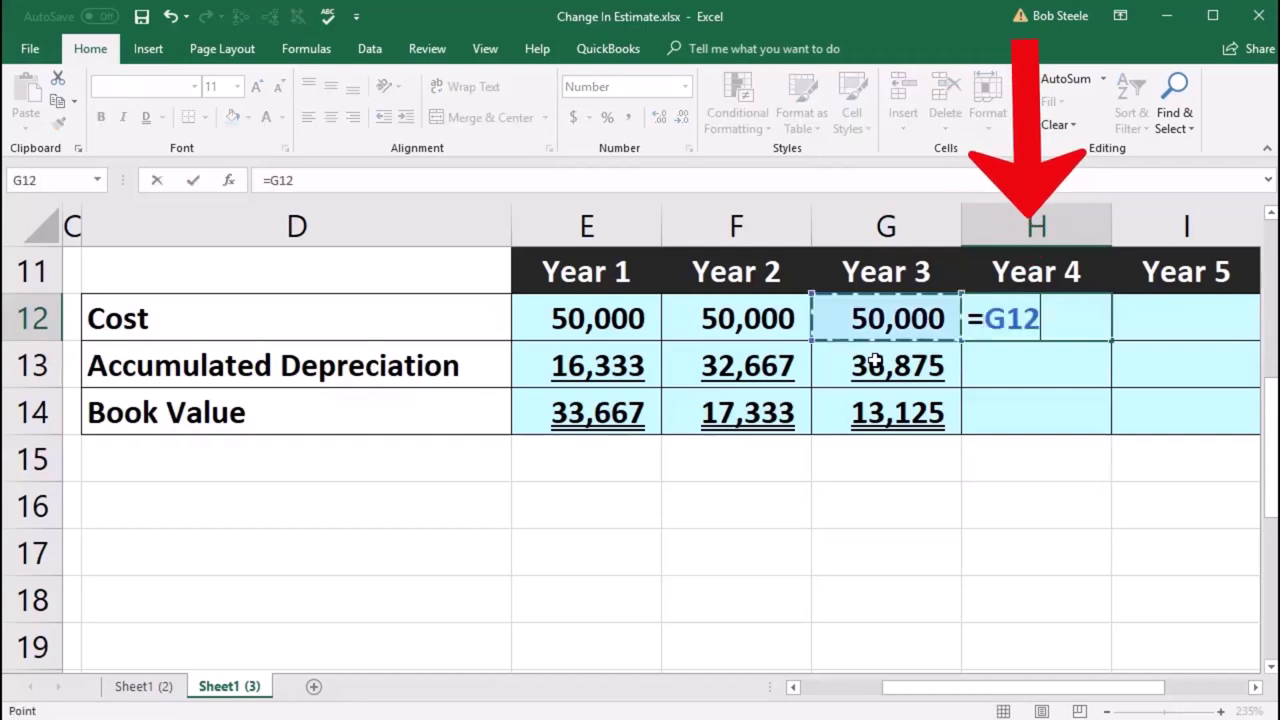
key("Return")
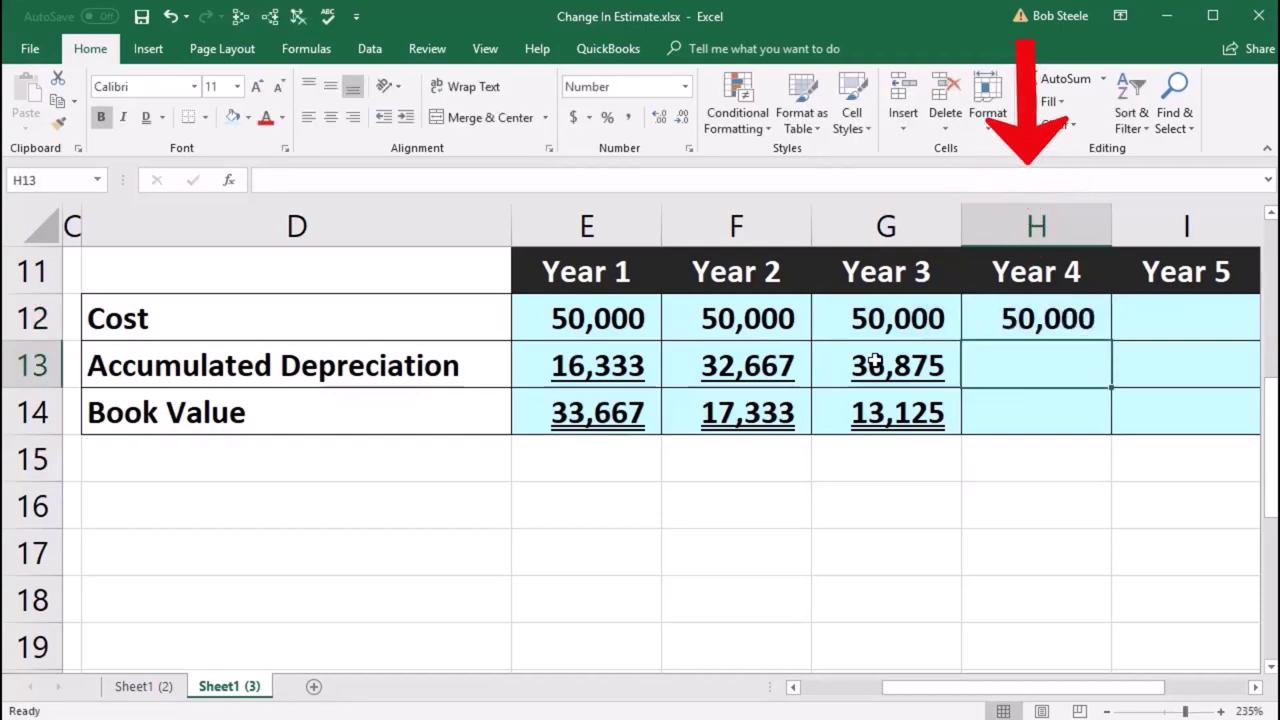
Step: Make the B24 reference absolute in the Year 3 accumulated depreciation formula in G13, giving =F13+$B$24
left_click(933, 361)
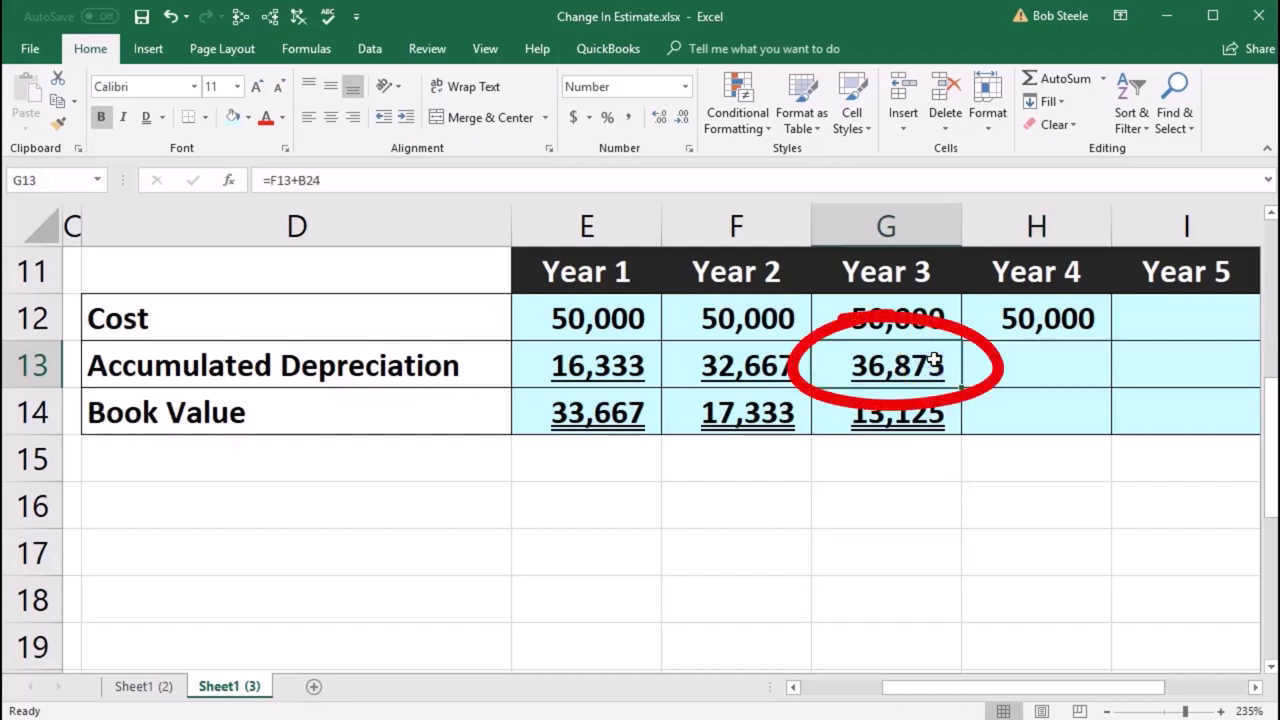
double_click(934, 362)
left_click(843, 362)
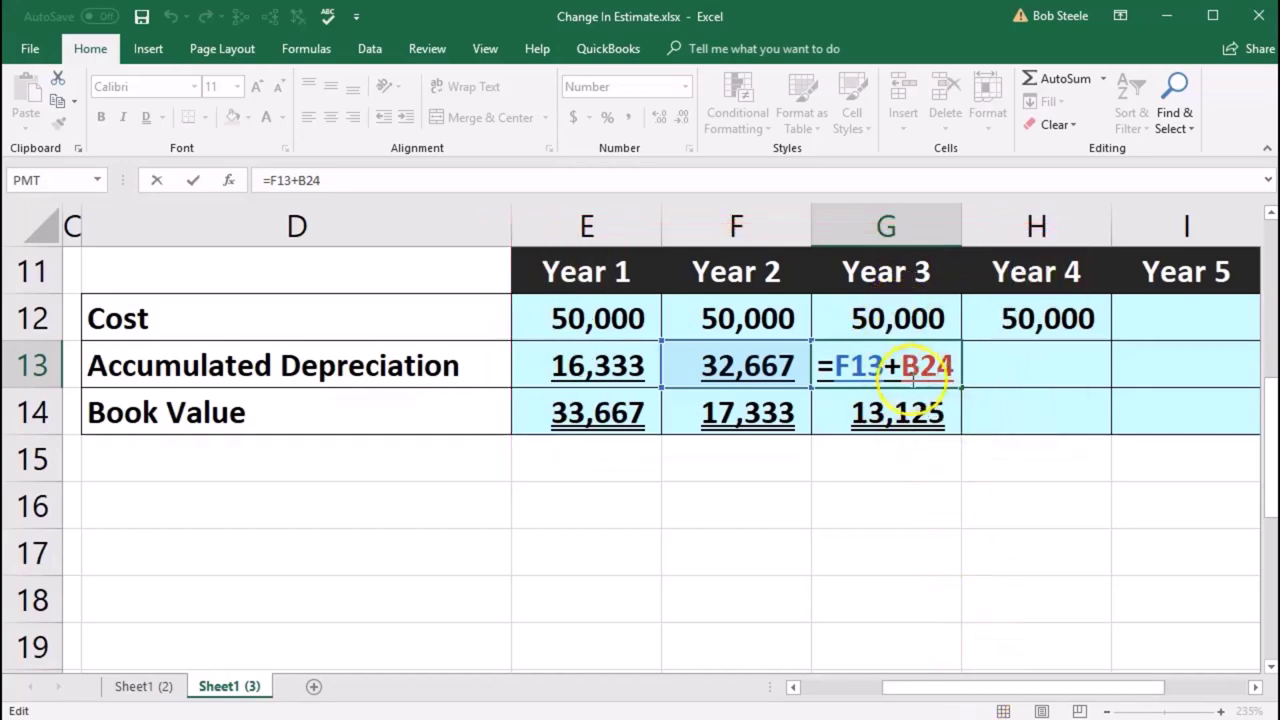
left_click_drag(987, 686, 883, 689)
scroll(729, 580, "down", 3)
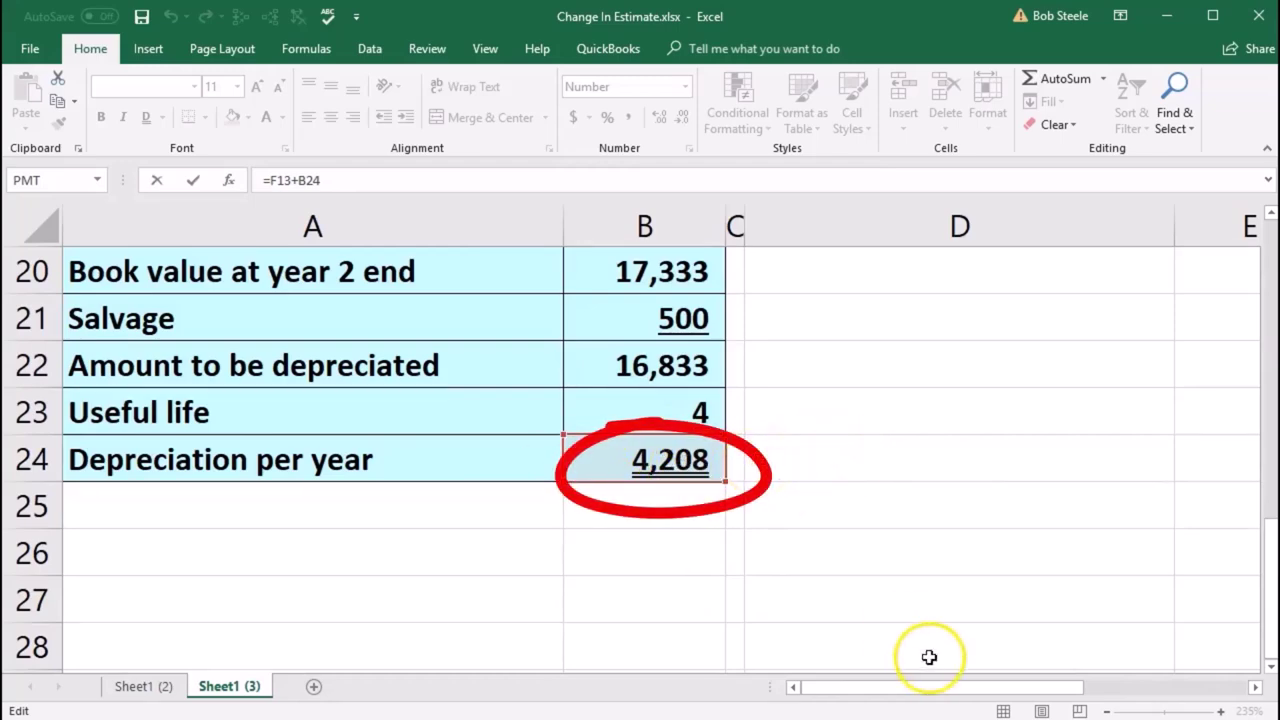
left_click_drag(929, 688, 987, 690)
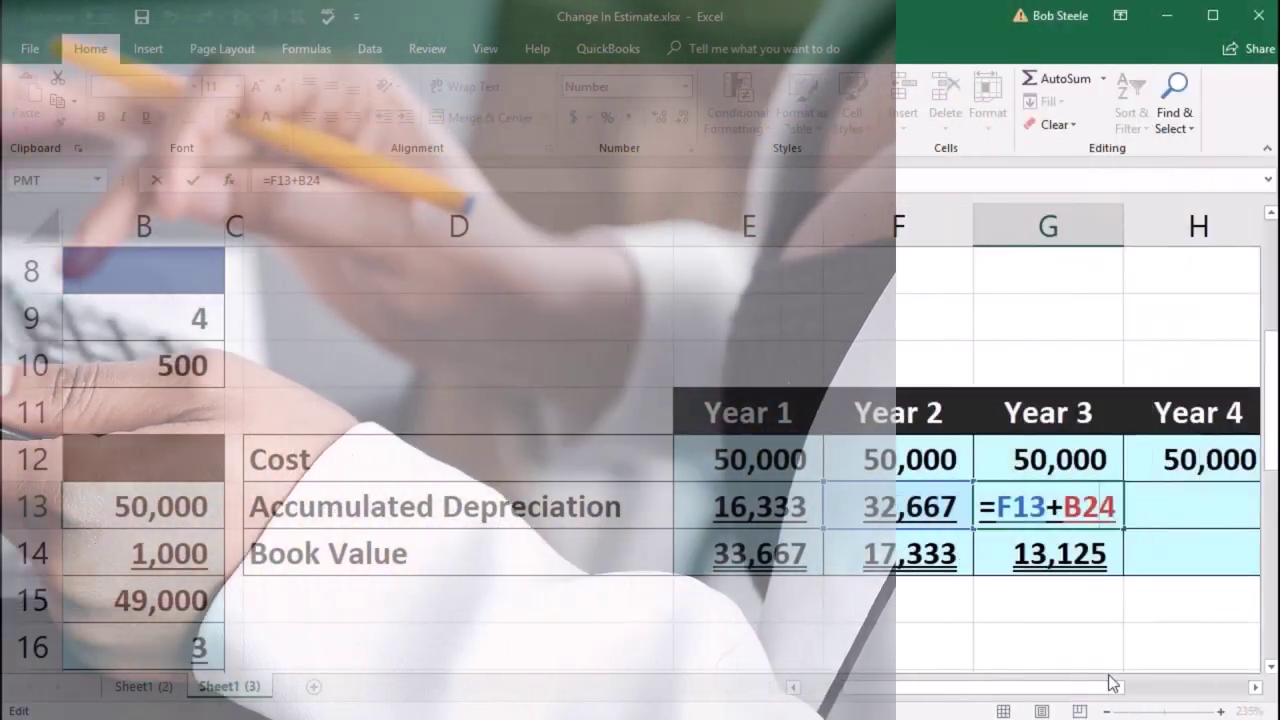
key("F4")
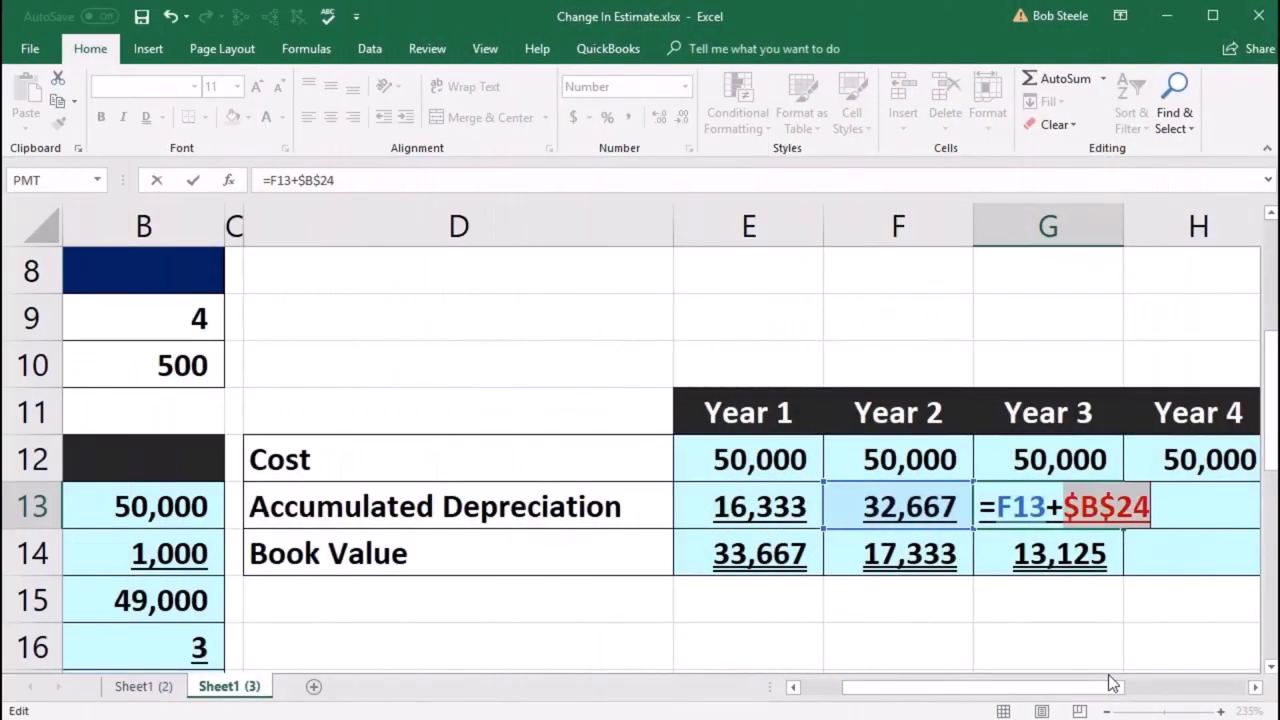
left_click(1254, 690)
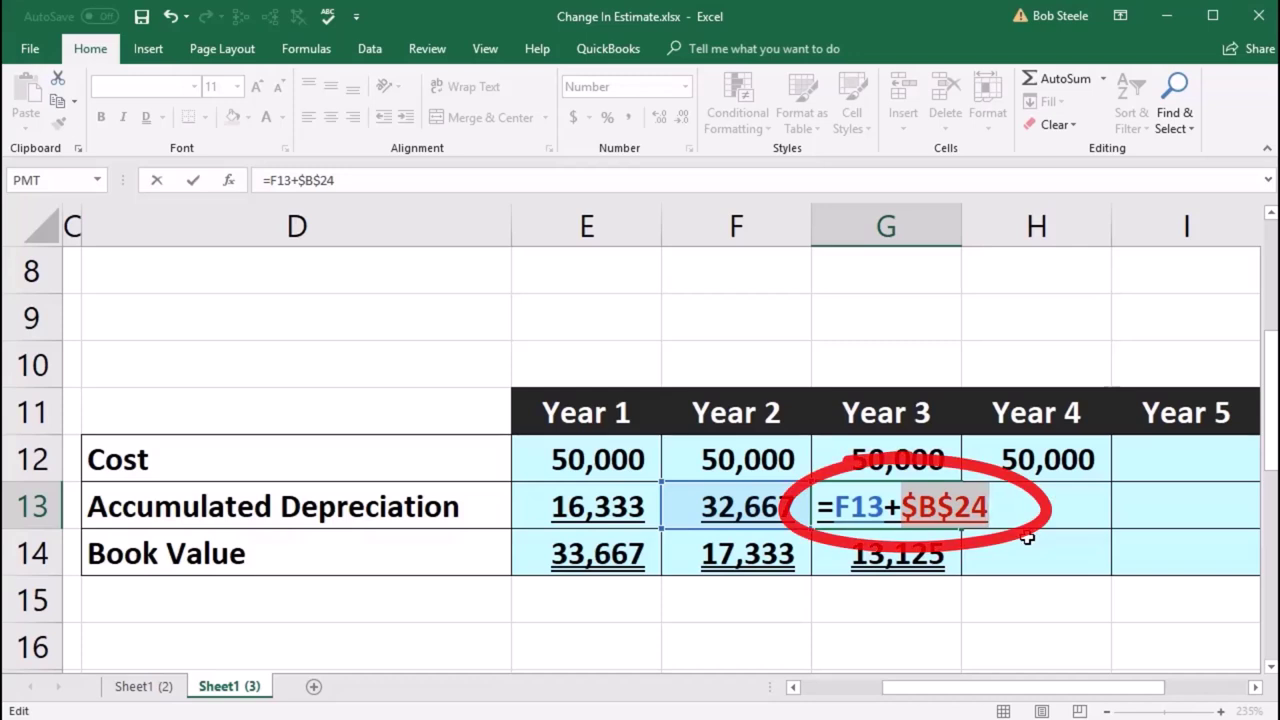
key("Return")
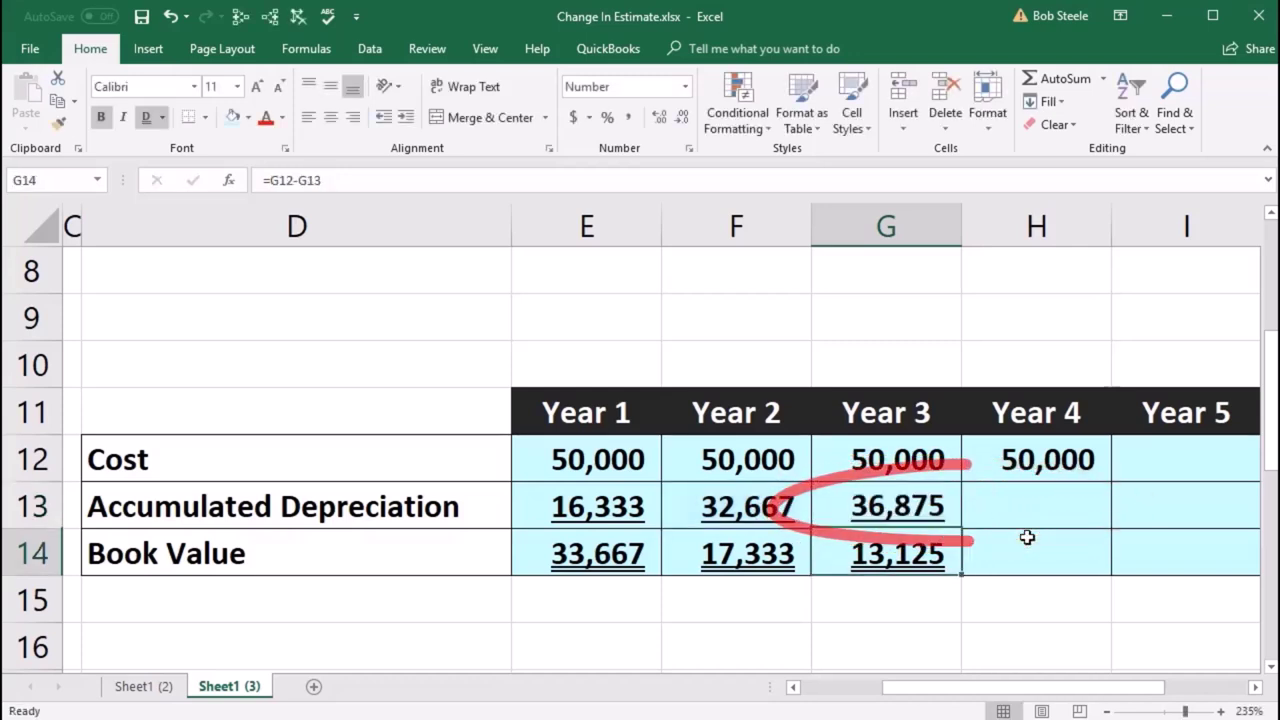
Step: Fill the accumulated depreciation formula from G13 across into H13 and check which cells it references
left_click(928, 510)
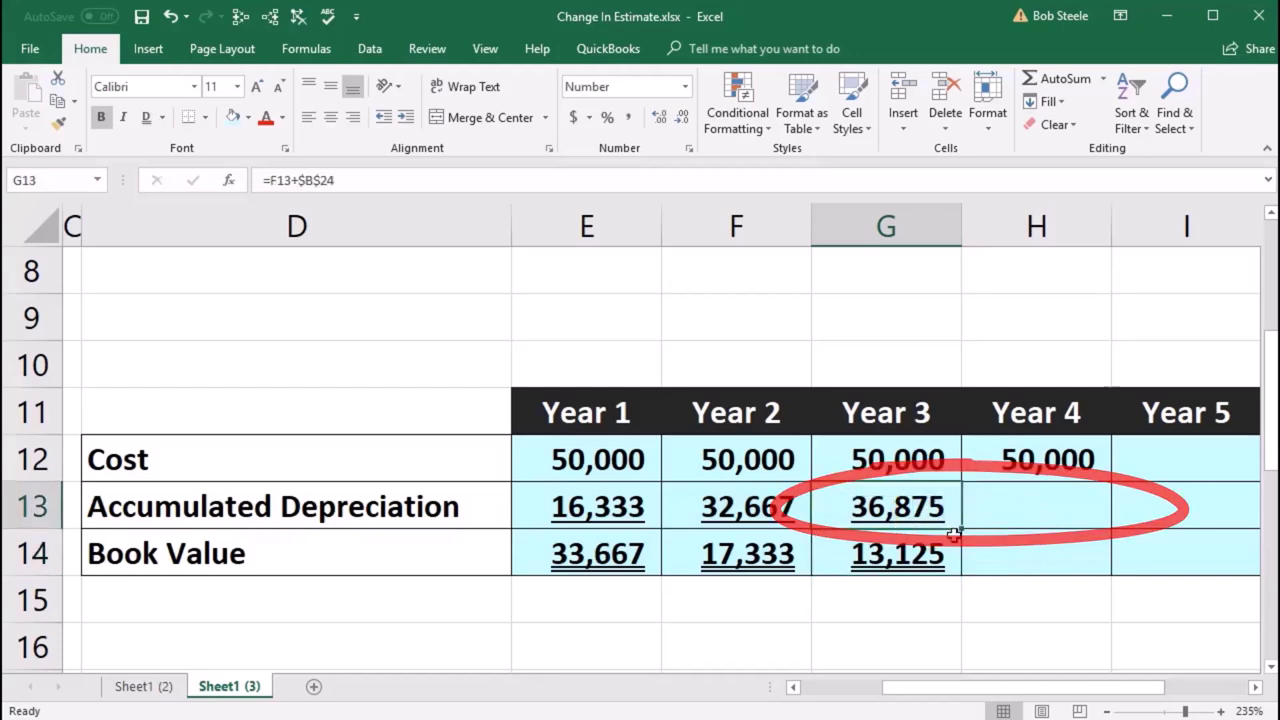
left_click_drag(1042, 536, 1046, 537)
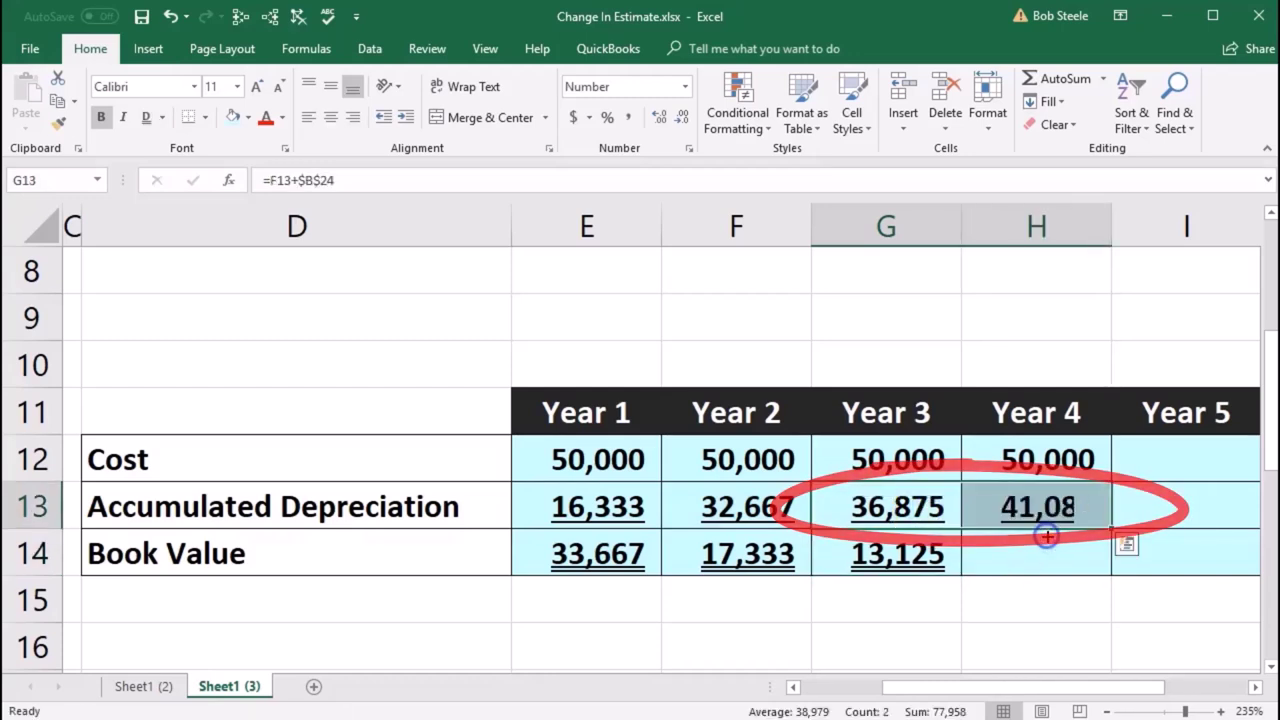
double_click(1040, 507)
left_click_drag(1096, 686, 1038, 686)
scroll(953, 627, "down", 3)
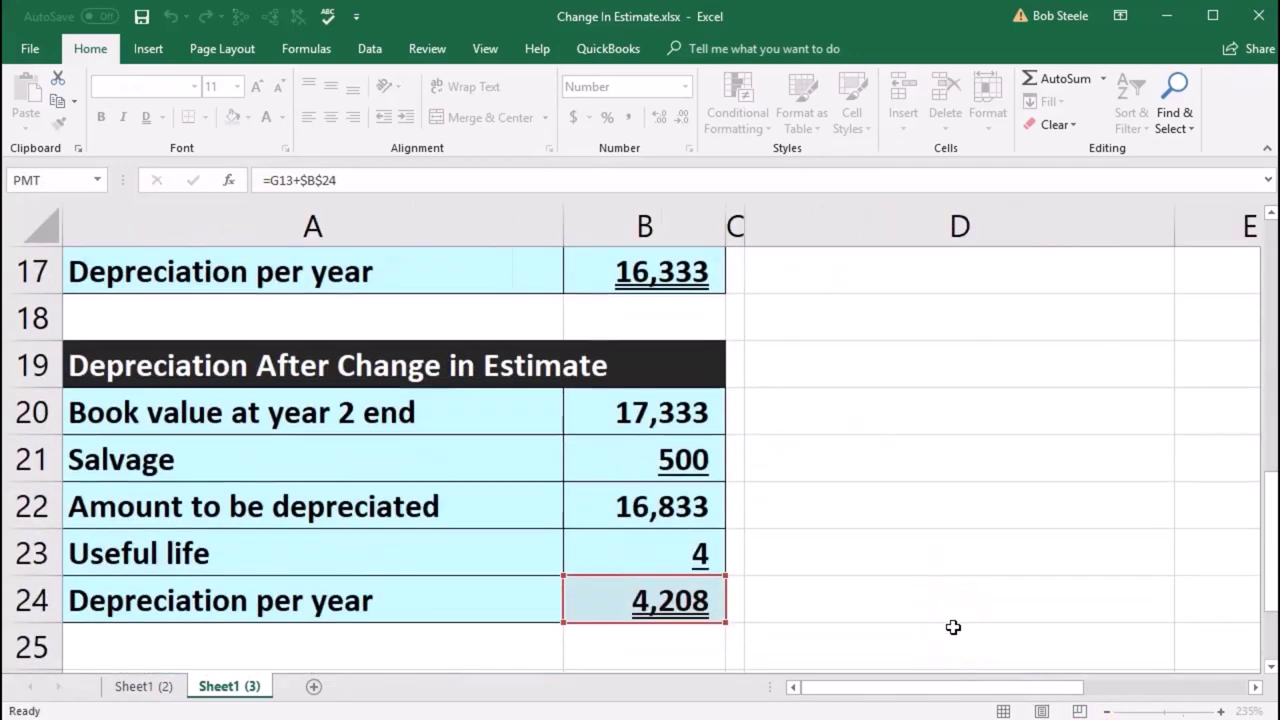
key("Return")
scroll(953, 627, "up", 2)
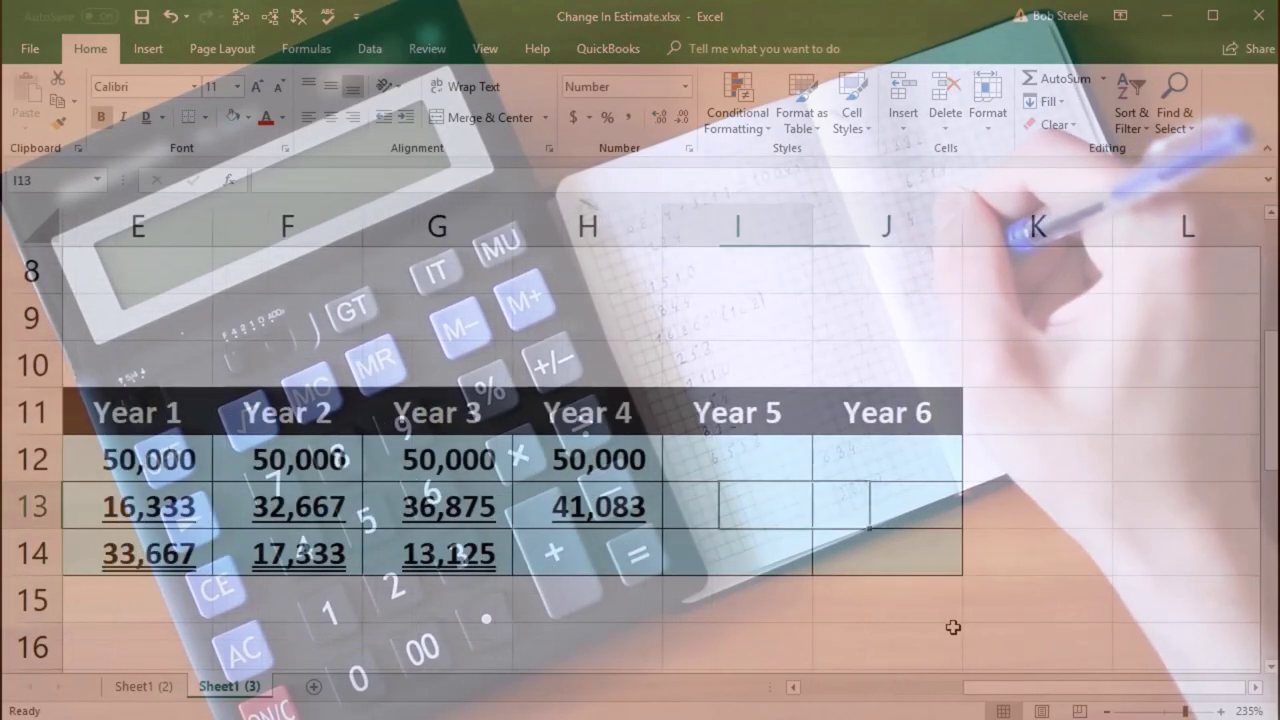
Step: Clear the copied formula from the Year 4 accumulated depreciation cell H13
key("Left")
key("Left")
key("Delete")
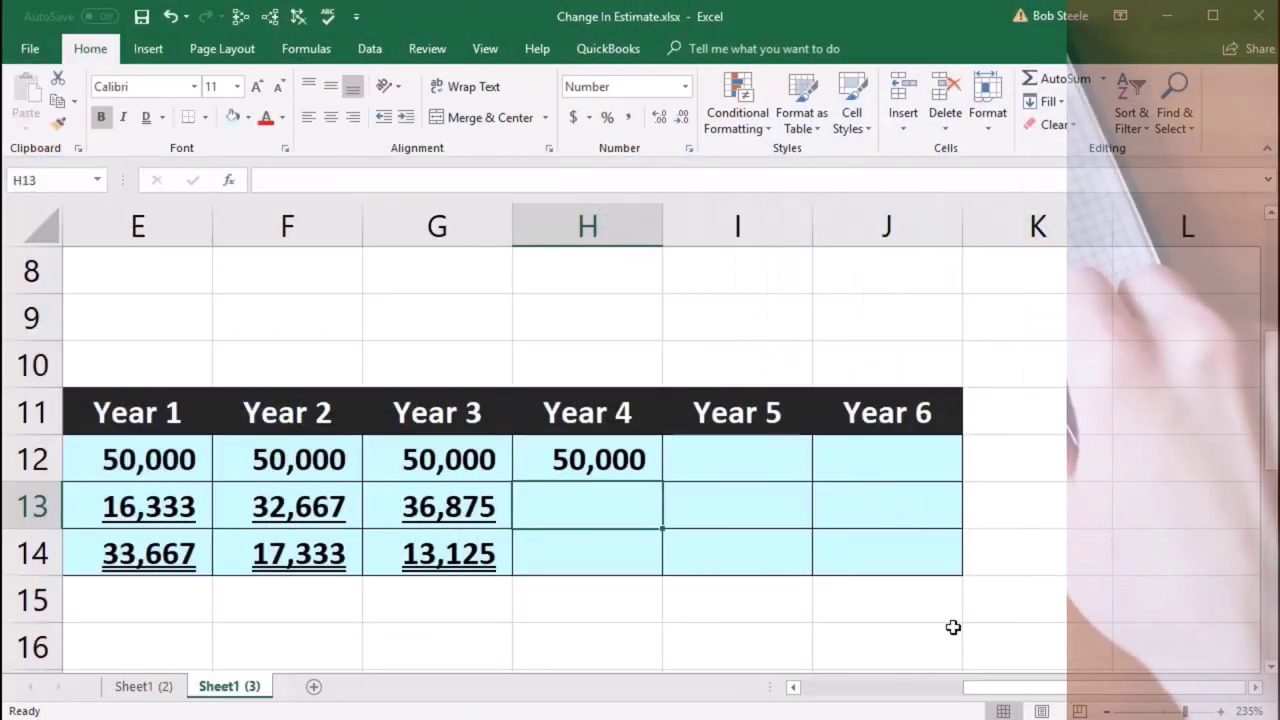
Step: Calculate Year 4 accumulated depreciation in H13 as the Year 3 balance plus the revised yearly depreciation with =G13+B24
type("=")
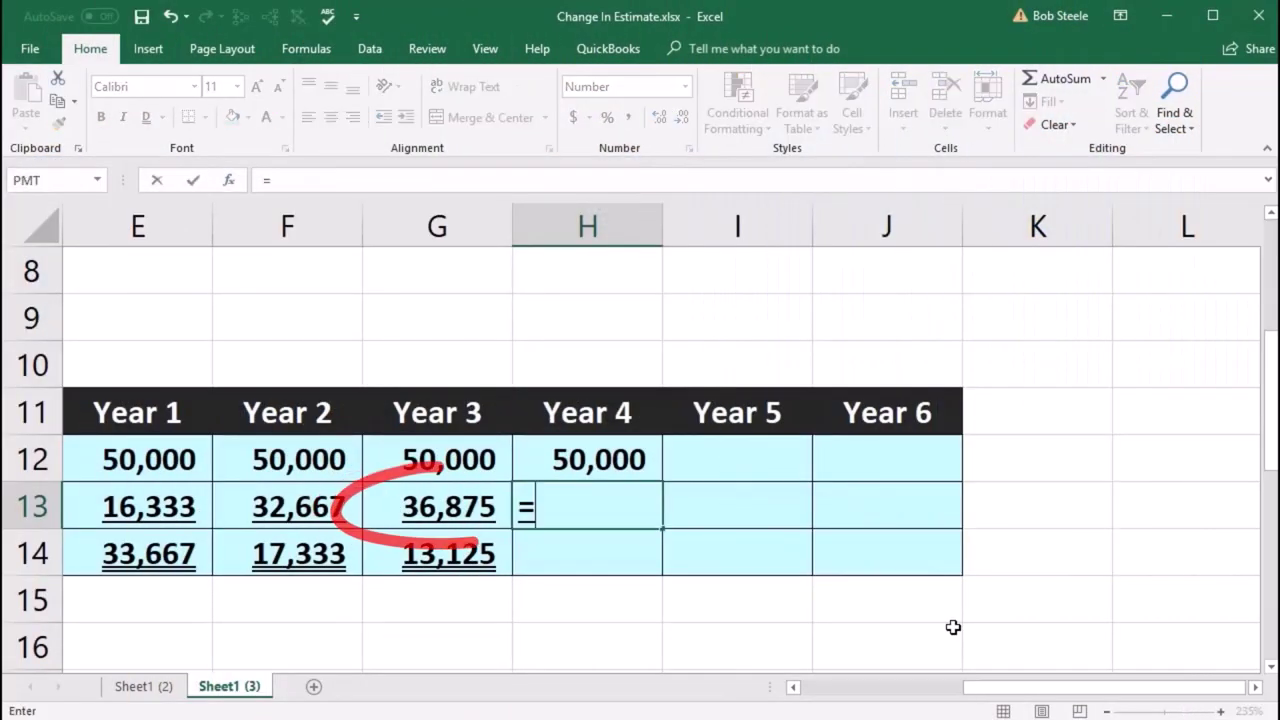
left_click(492, 515)
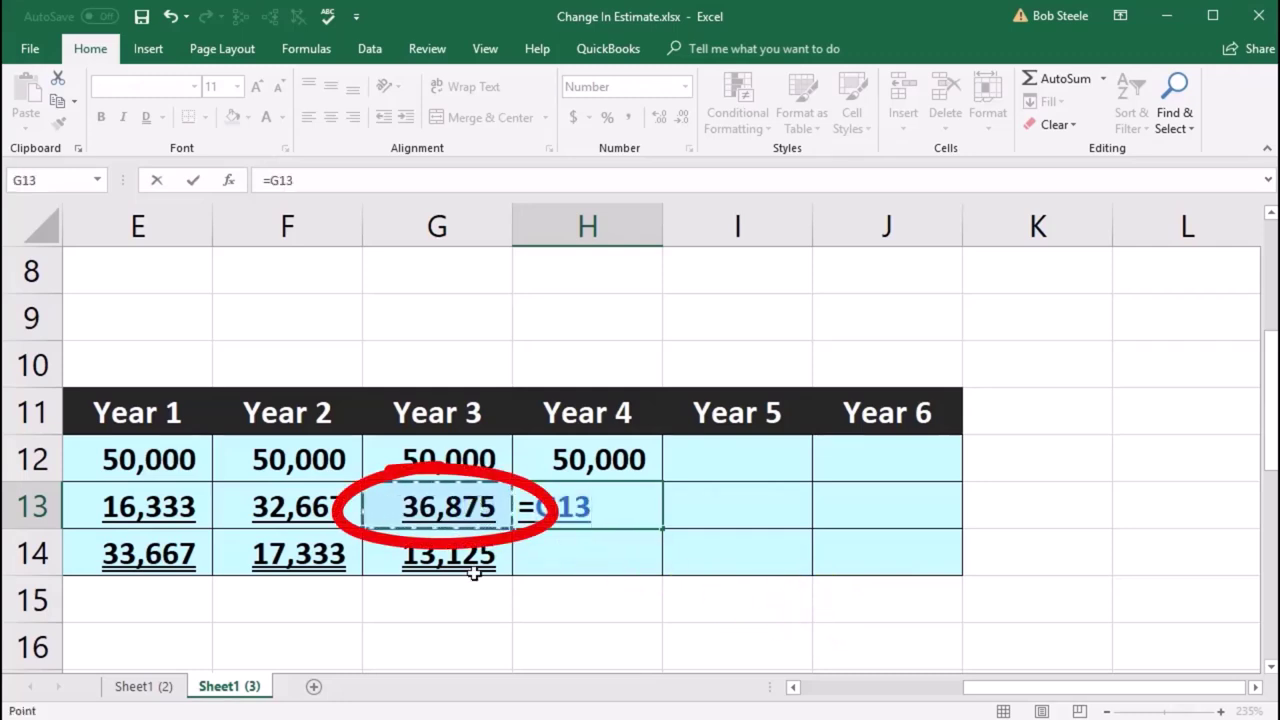
type("+")
key("Down")
key("Down")
key("Down")
key("Down")
key("Left")
key("Left")
key("Left")
key("Left")
key("Left")
key("Left")
key("Left")
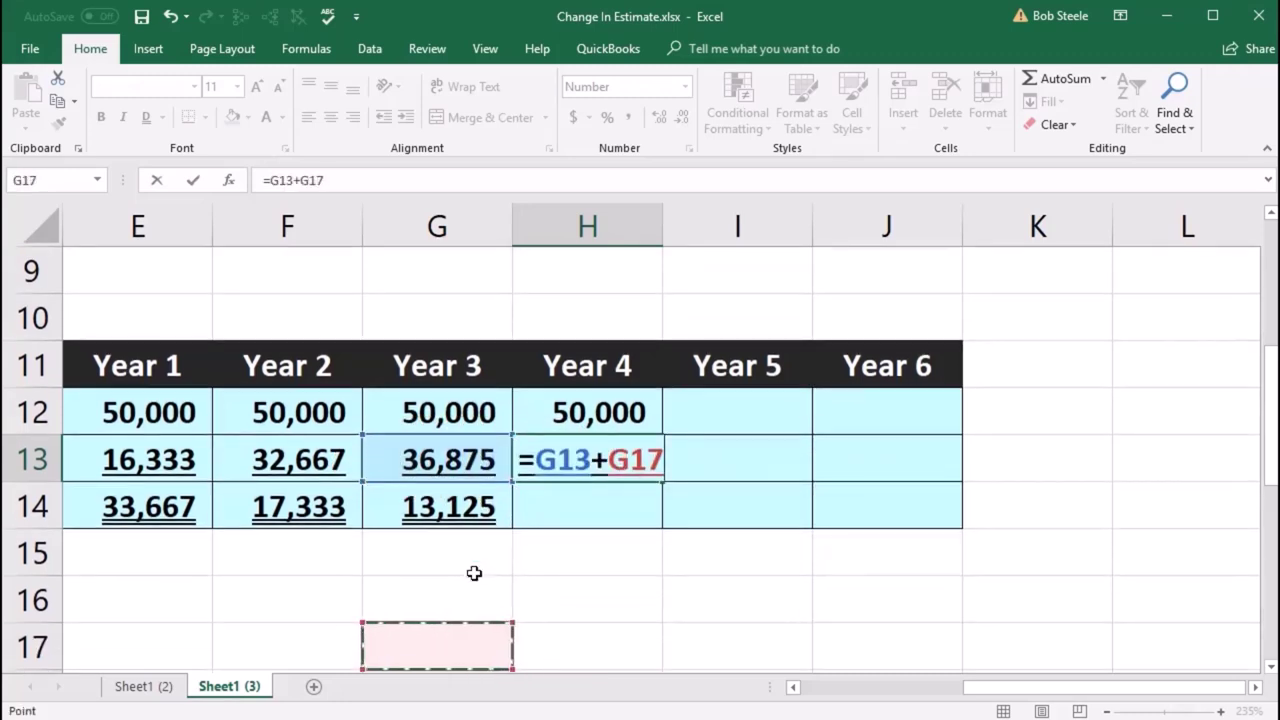
key("Down")
key("Down")
key("Down")
key("Right")
key("Down")
key("Down")
key("Down")
key("Down")
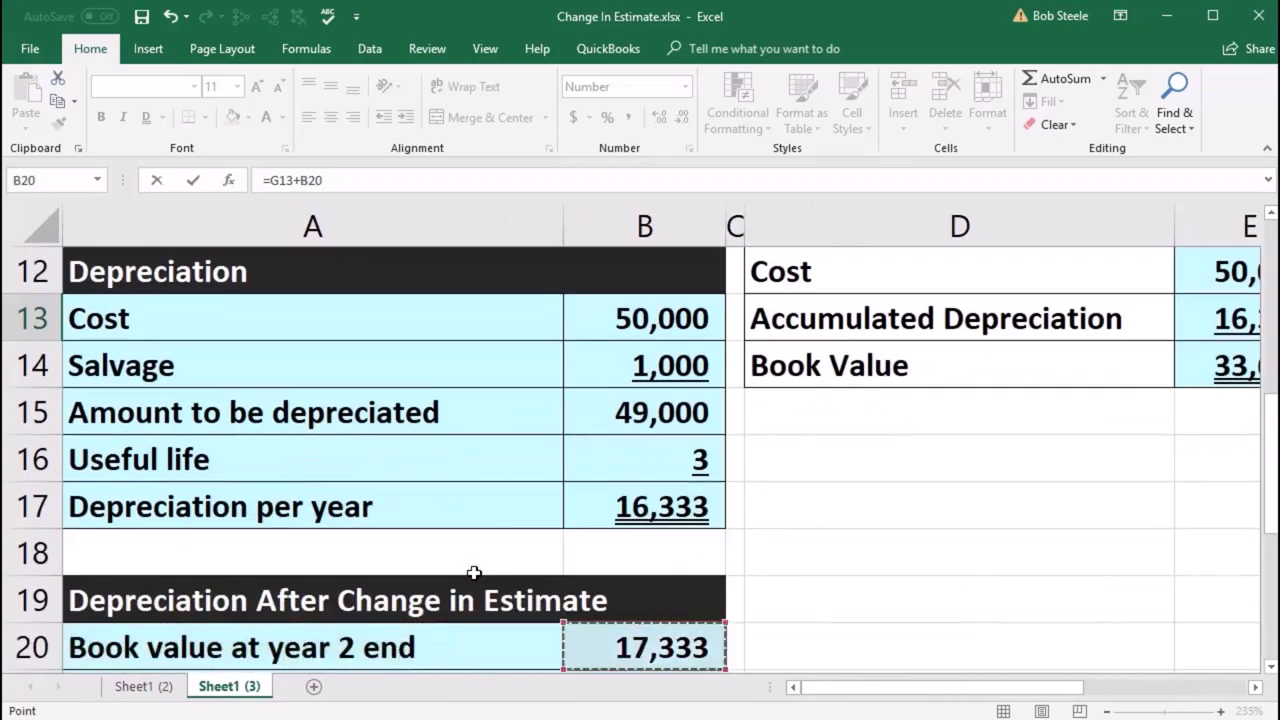
key("Down")
key("Up")
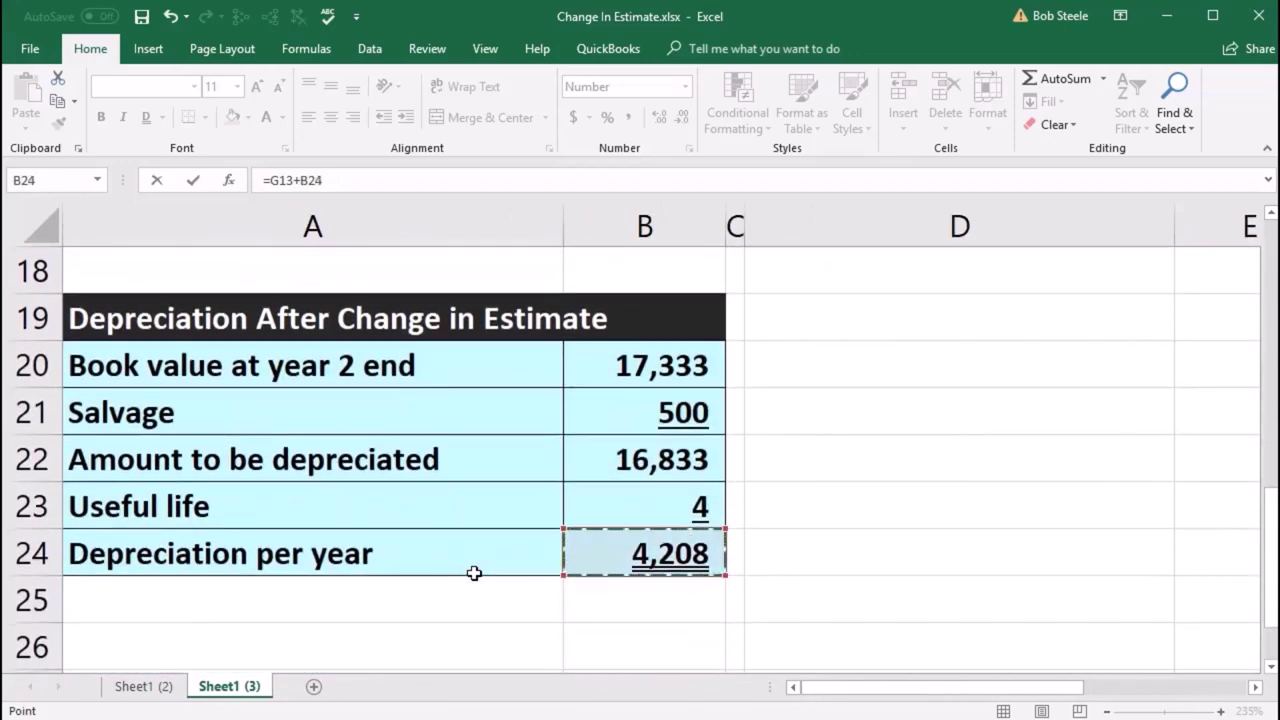
key("Return")
Step: Calculate the Year 4 book value in H14 as cost minus accumulated depreciation with =H12-H13
key("Up")
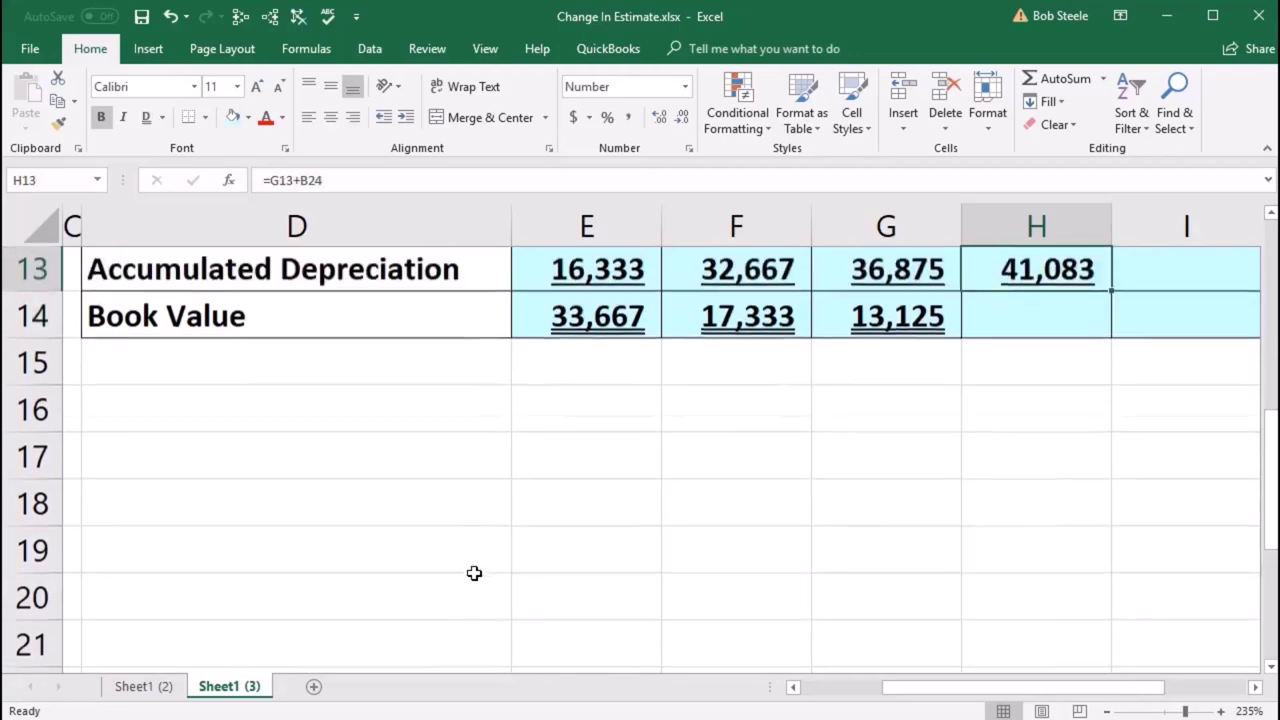
key("Up")
key("Up")
key("Up")
key("Right")
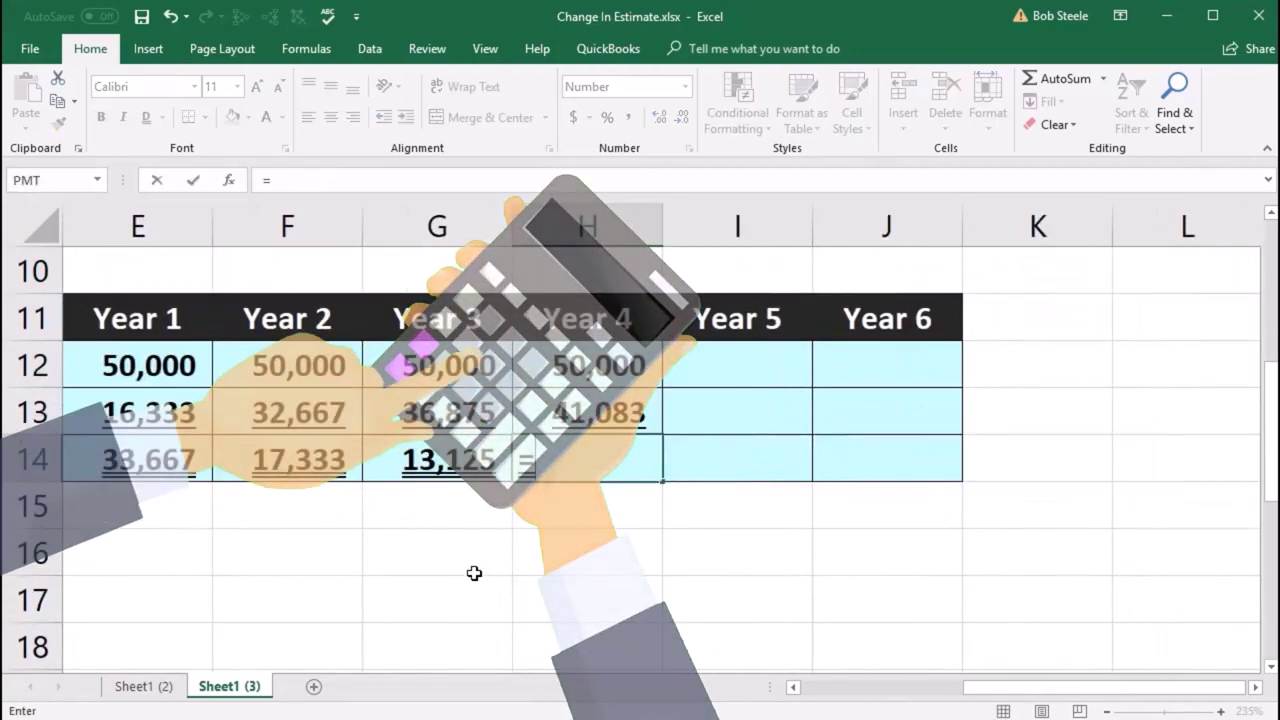
type("=")
left_click(587, 365)
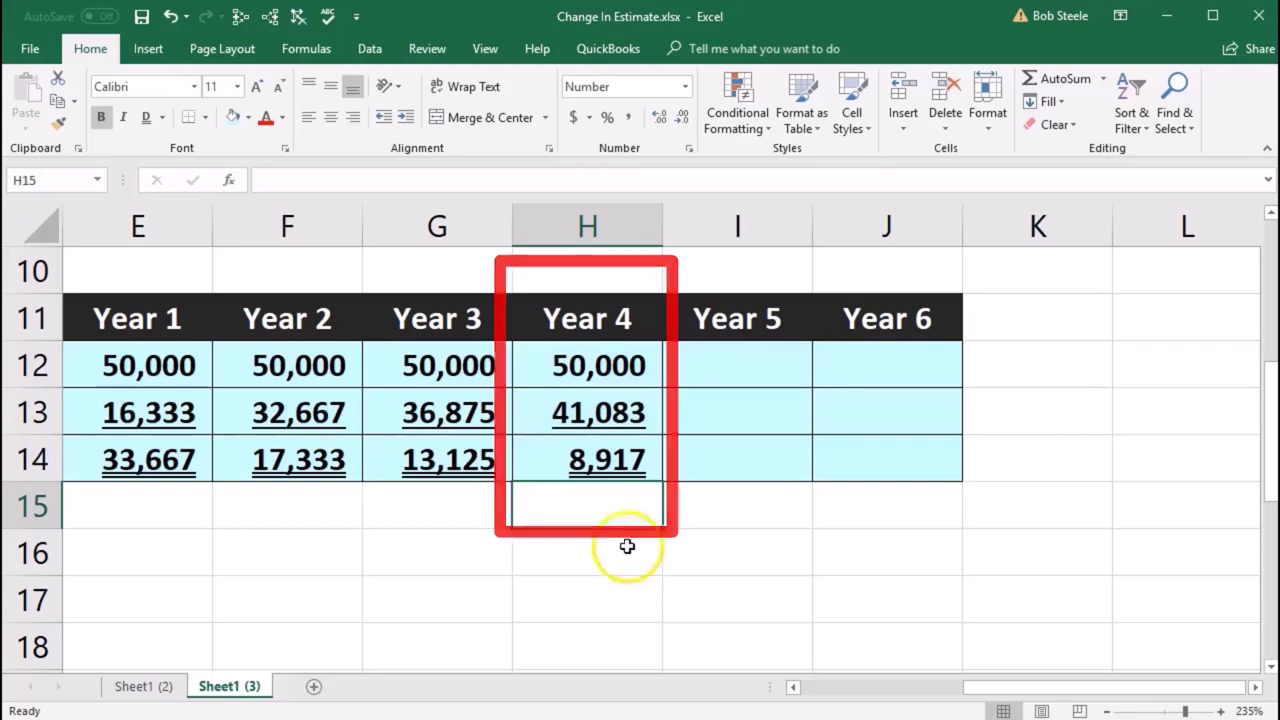
left_click(604, 470)
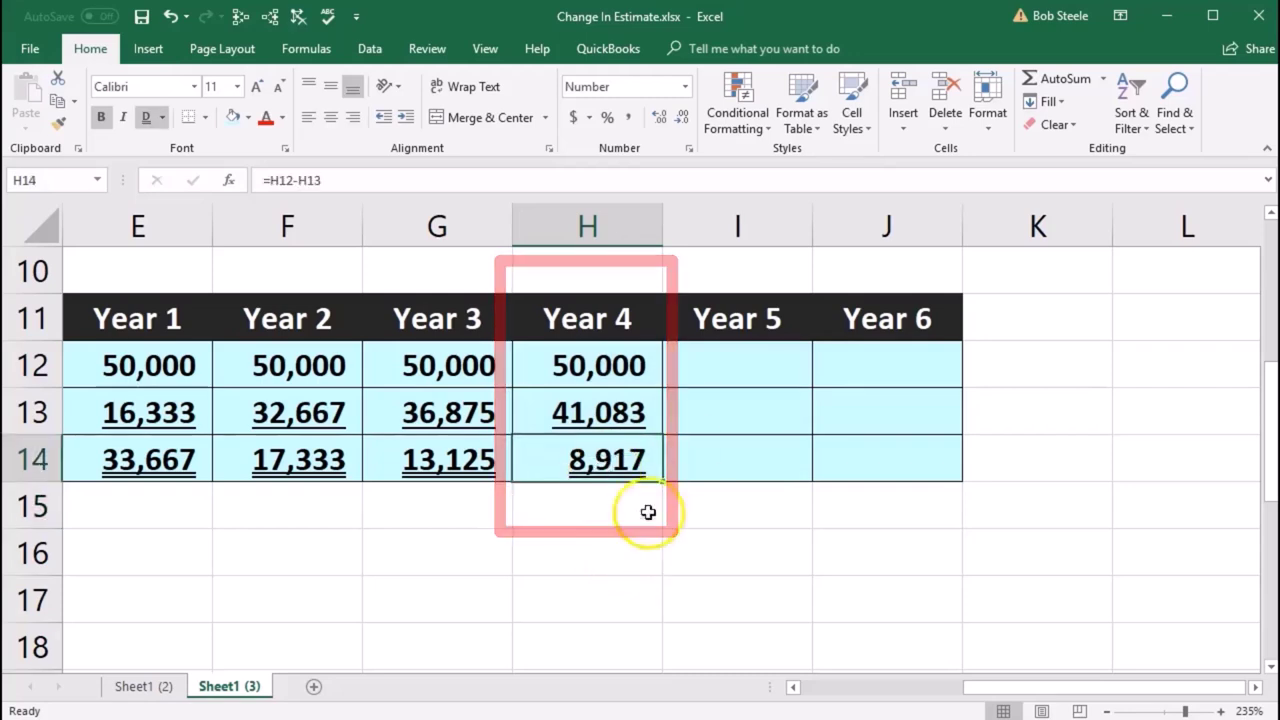
Step: Carry the Year 4 cost into the Year 5 cost cell I12 with a reference to H12
left_click(725, 370)
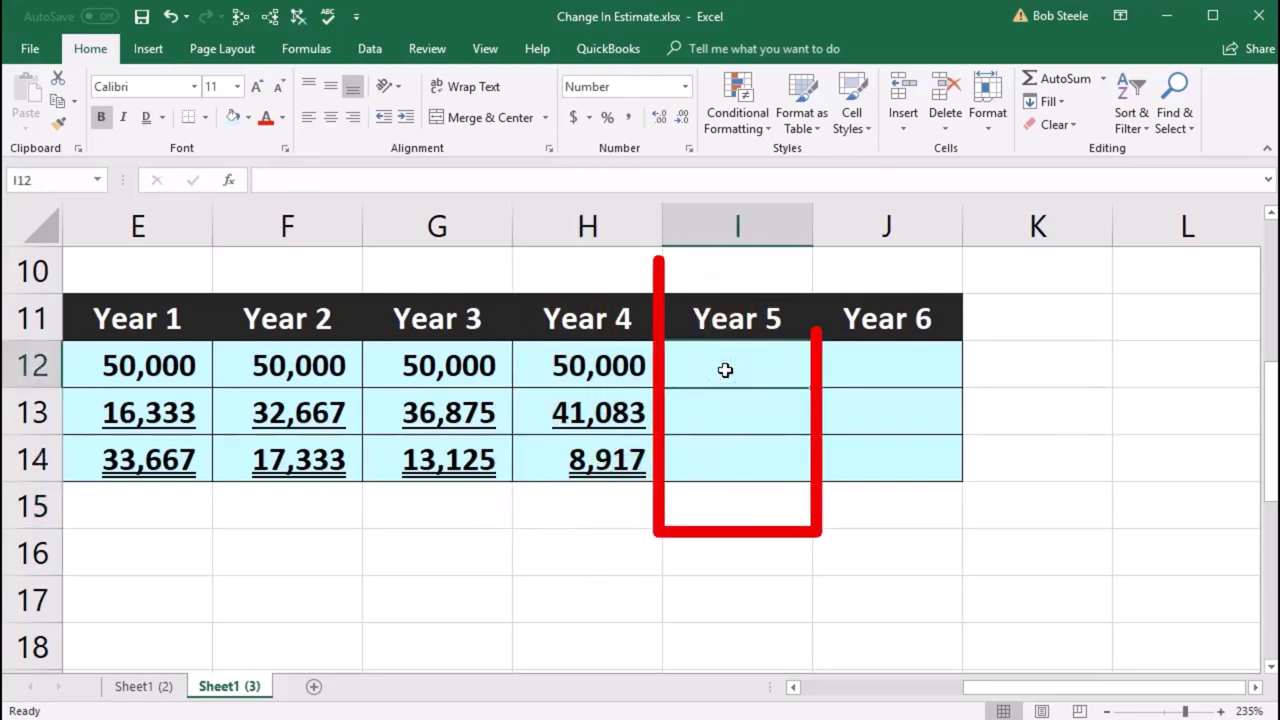
type("=")
key("Left")
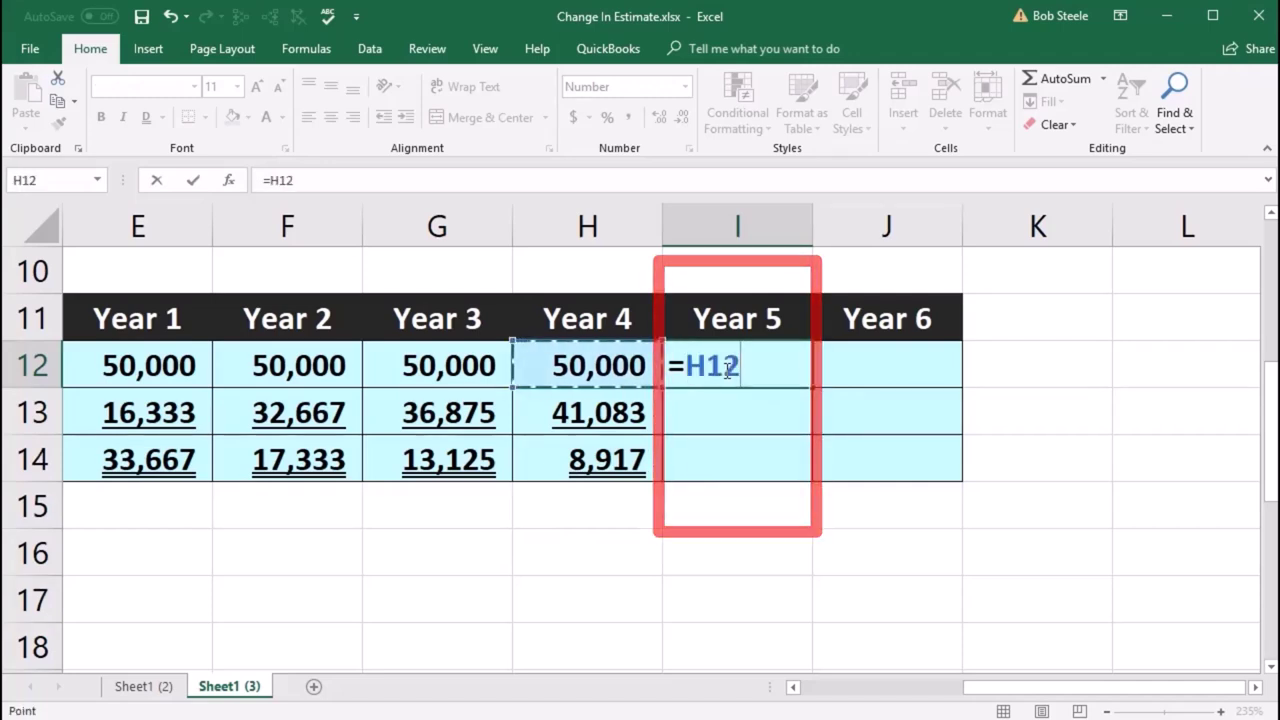
key("Return")
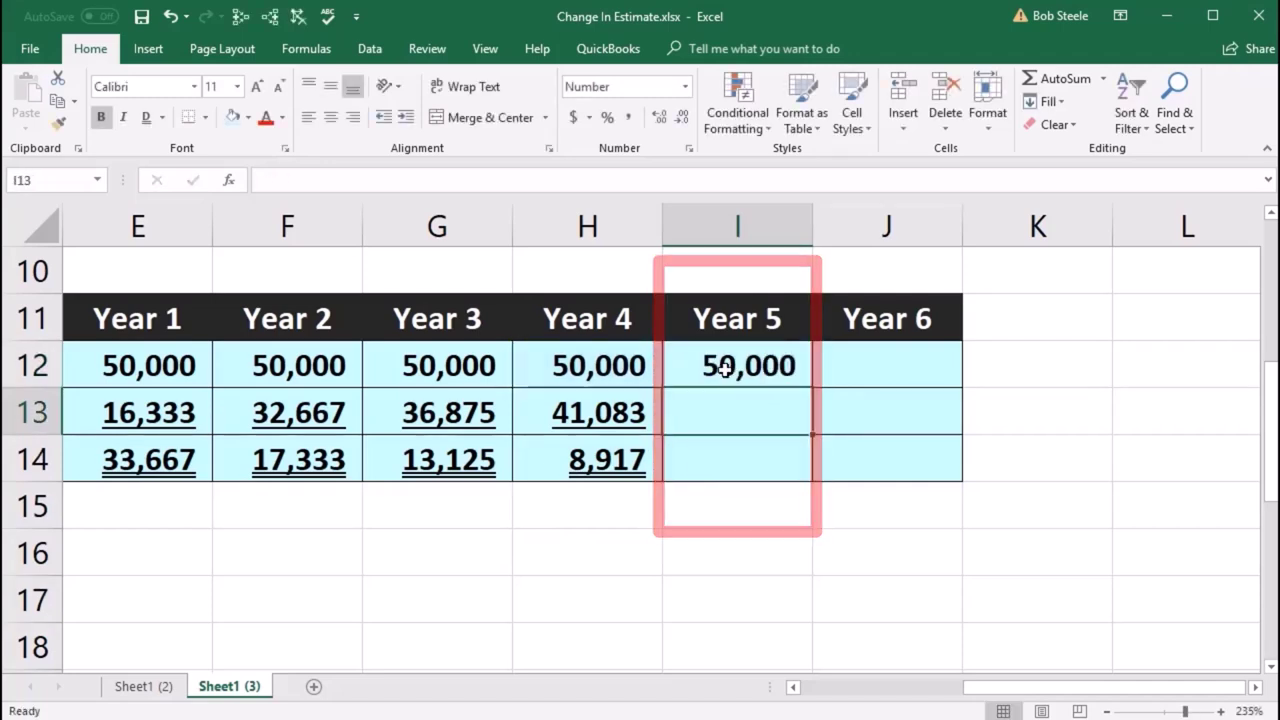
Step: Calculate Year 5 accumulated depreciation in I13 as the Year 4 balance plus the revised yearly depreciation with =H13+B24
type("=")
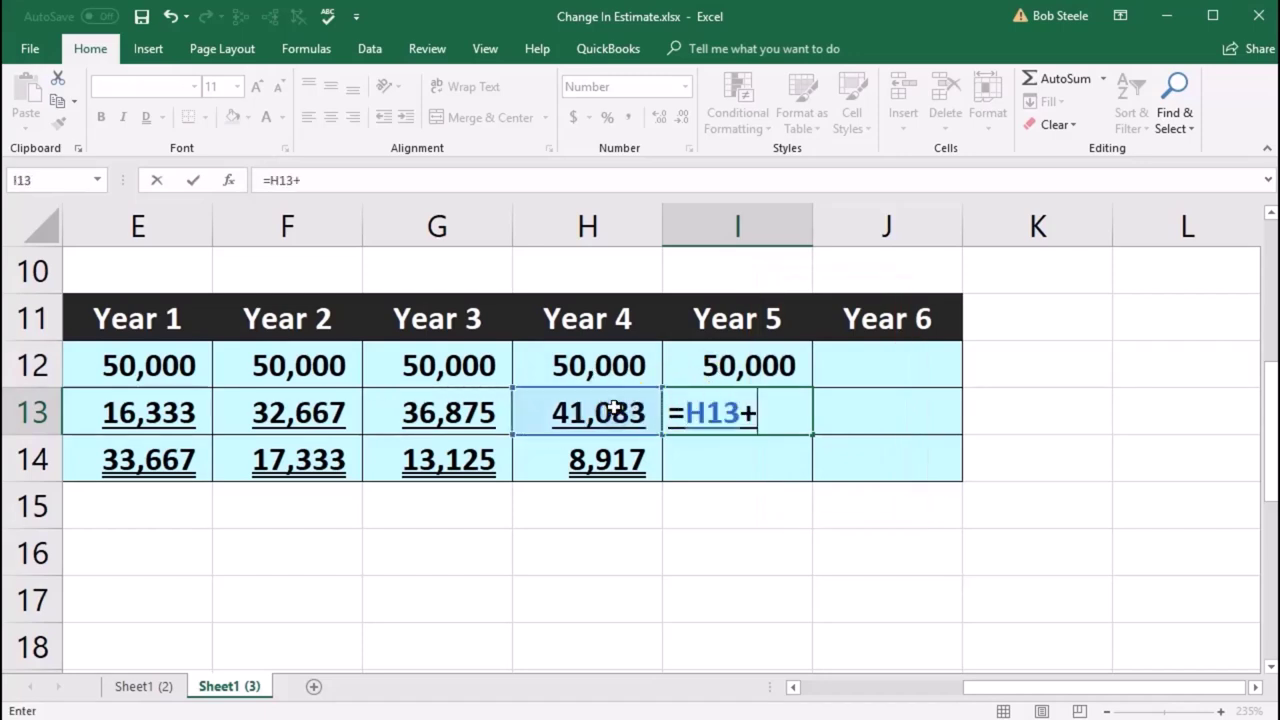
left_click_drag(986, 688, 845, 688)
scroll(588, 577, "down", 4)
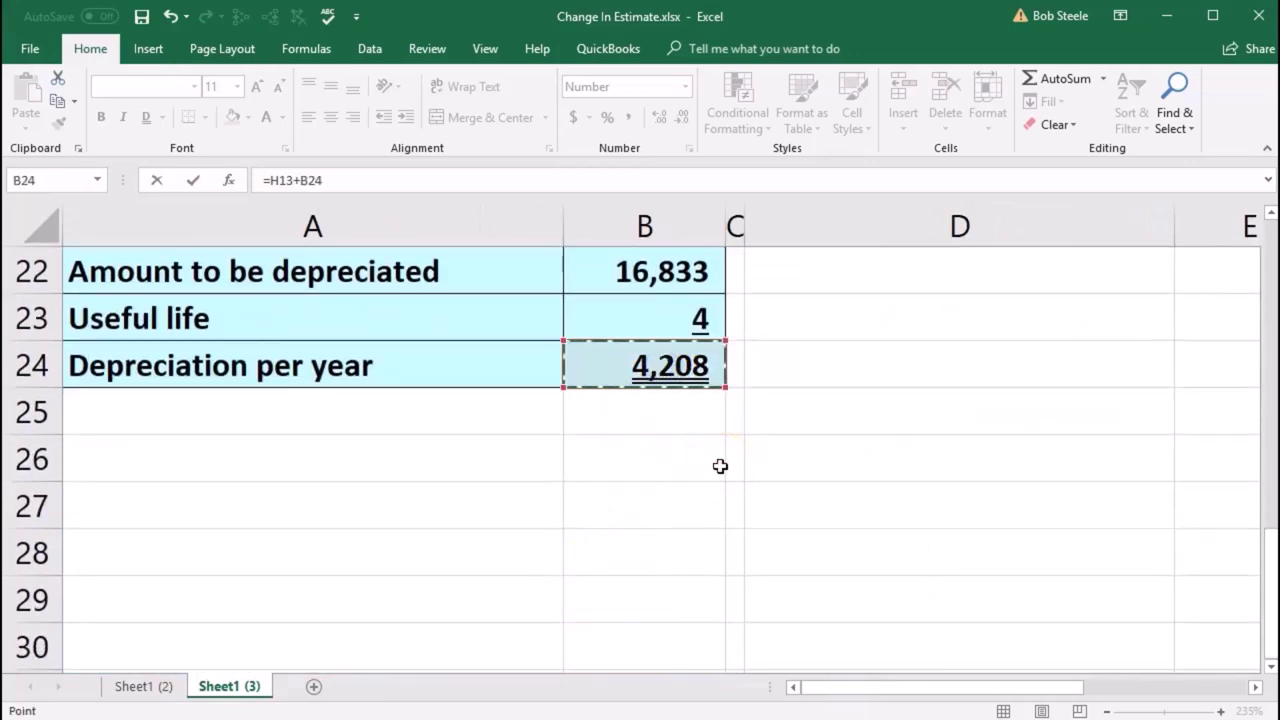
key("Return")
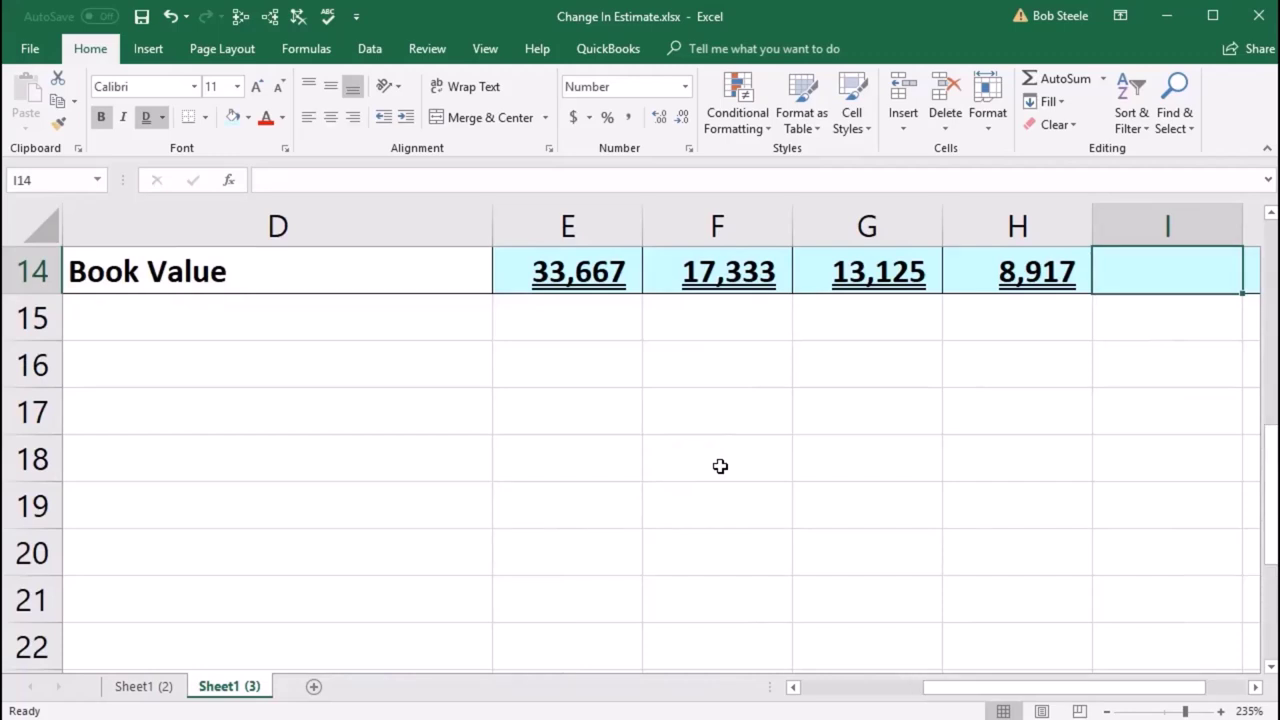
Step: Calculate the Year 5 book value in I14 as cost minus accumulated depreciation with =I12-I13
key("Up")
key("Up")
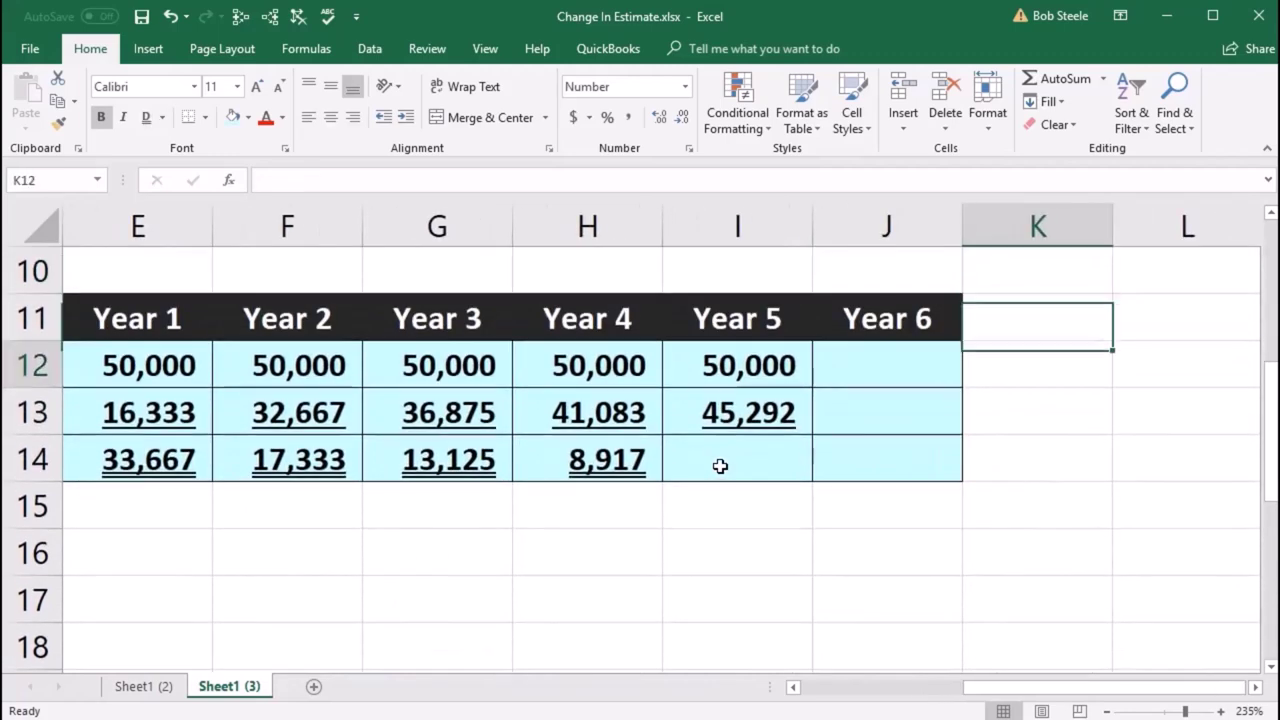
key("Down")
key("Down")
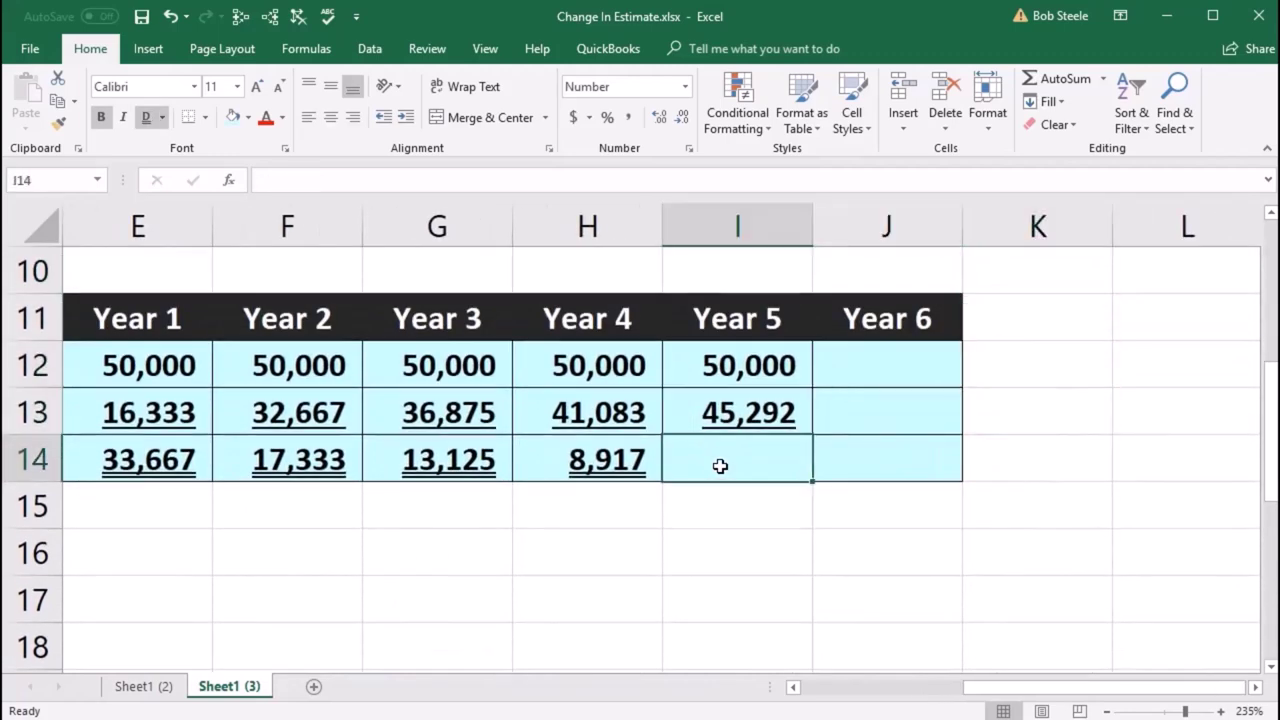
type("=I12")
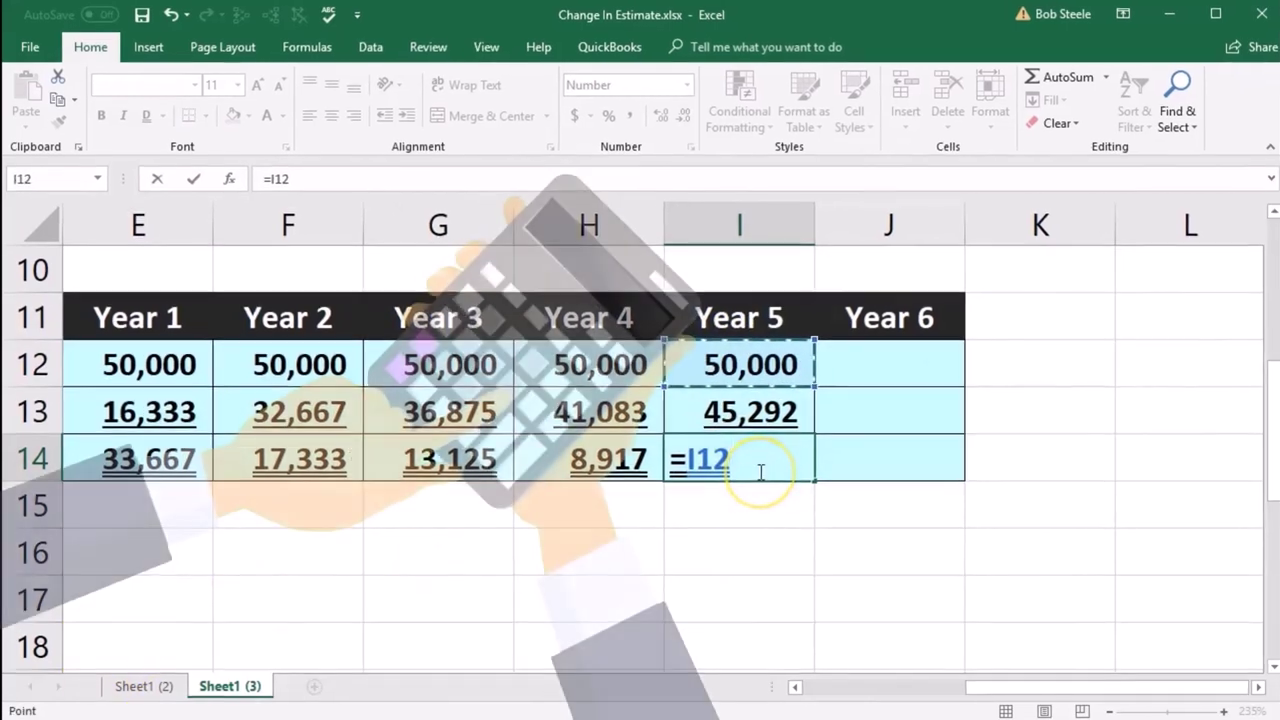
type("-")
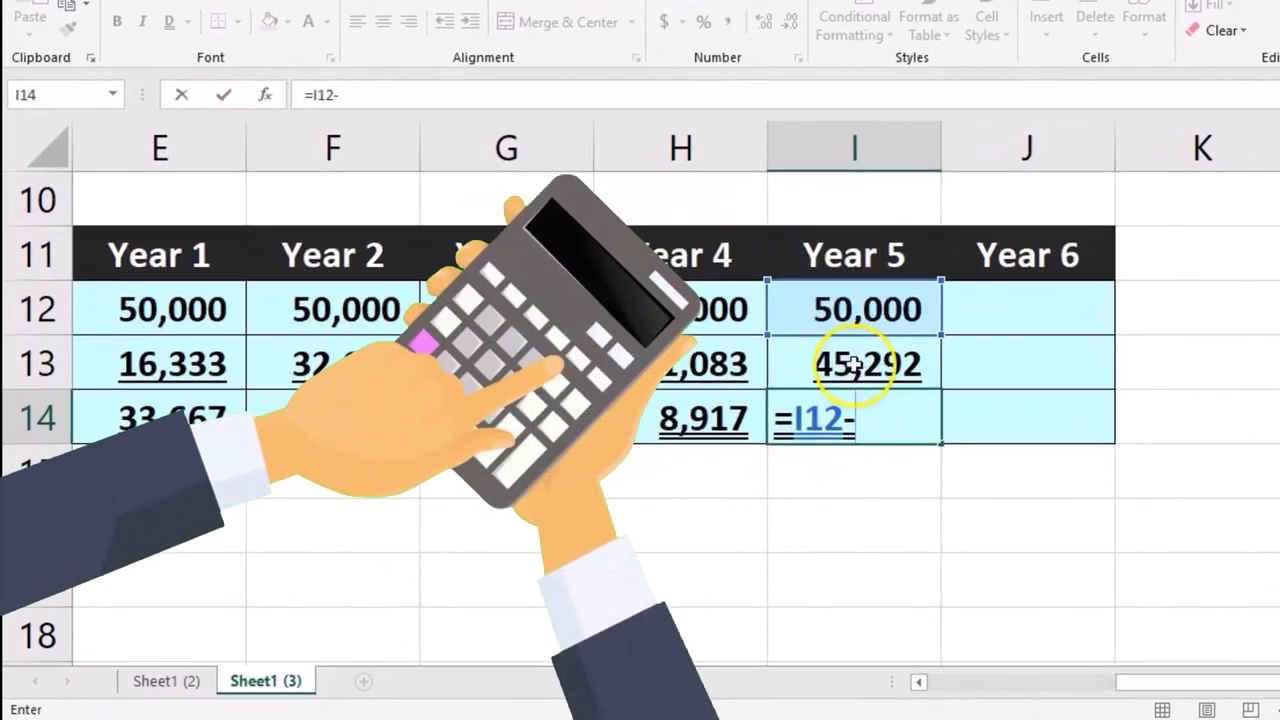
left_click(853, 366)
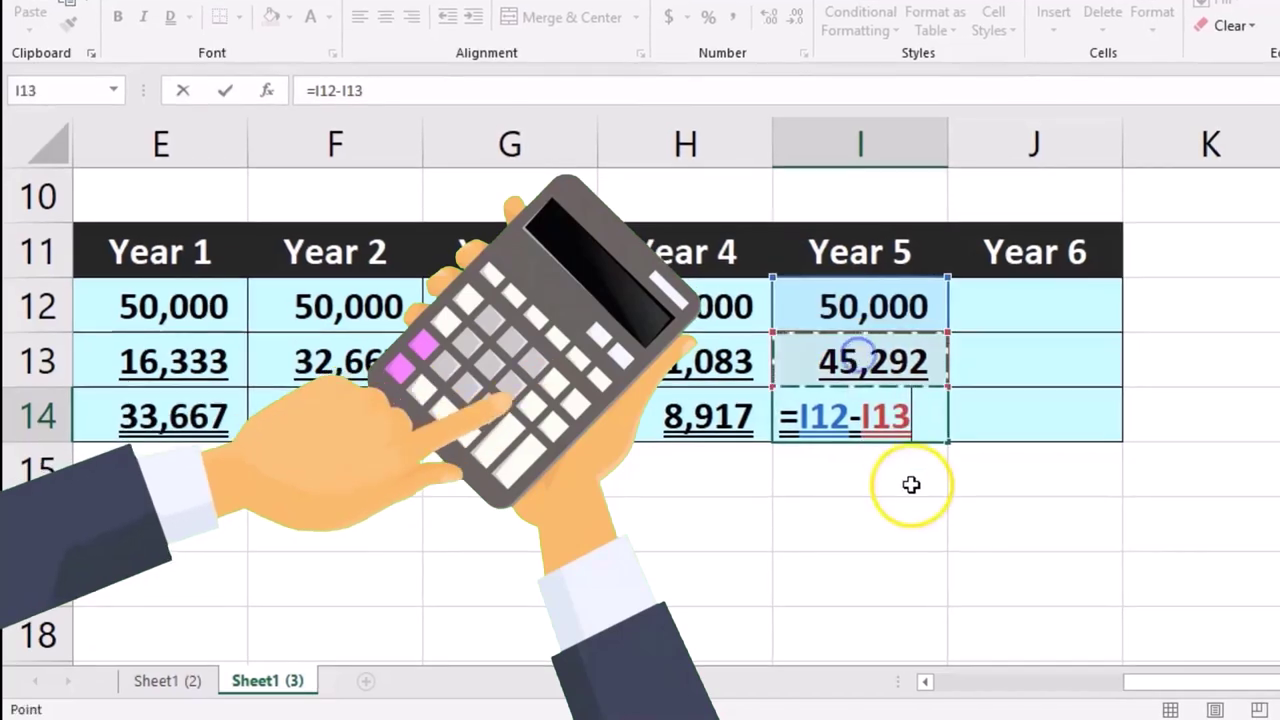
key("Return")
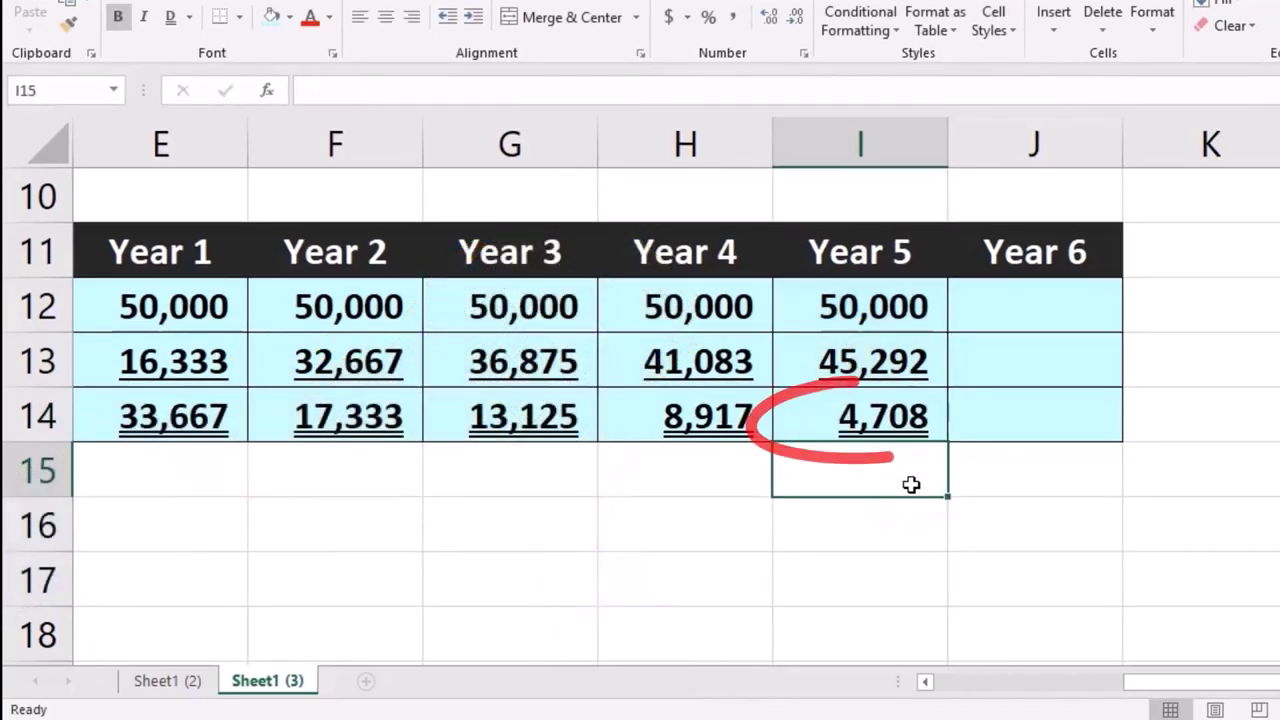
Step: Carry the Year 5 cost into the Year 6 cost cell J12 with a reference to I12
left_click(993, 299)
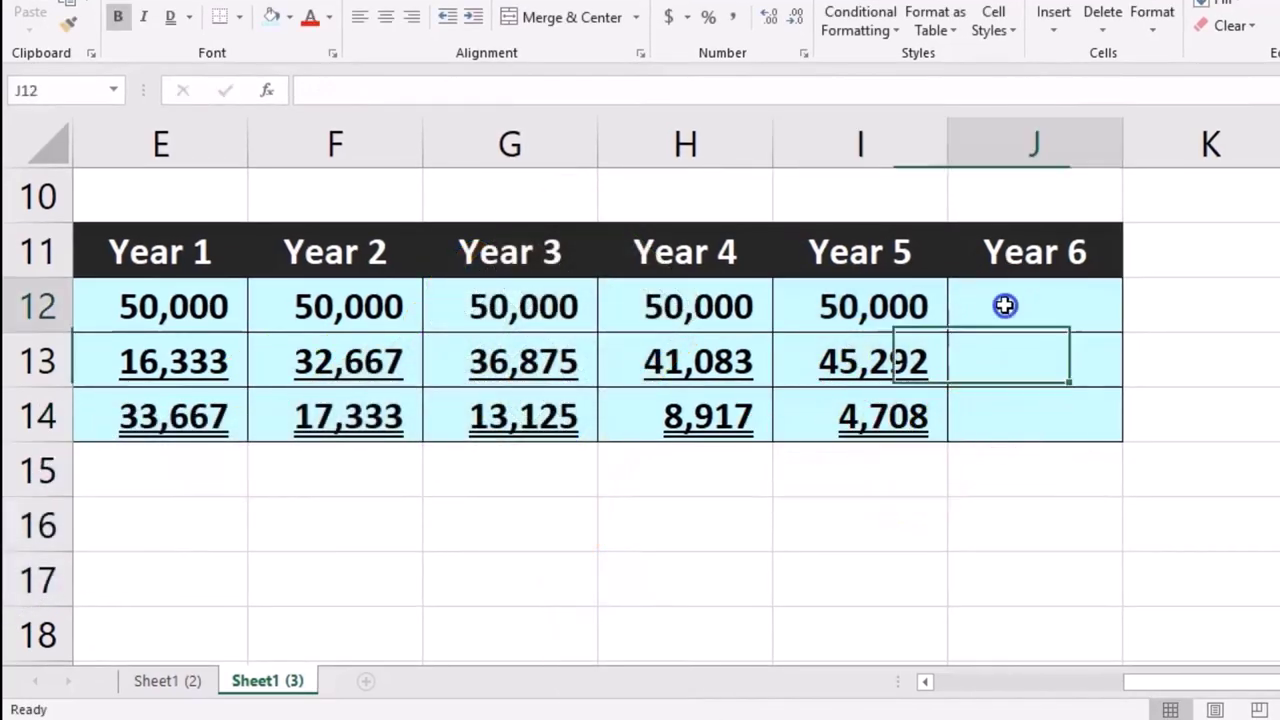
type("=")
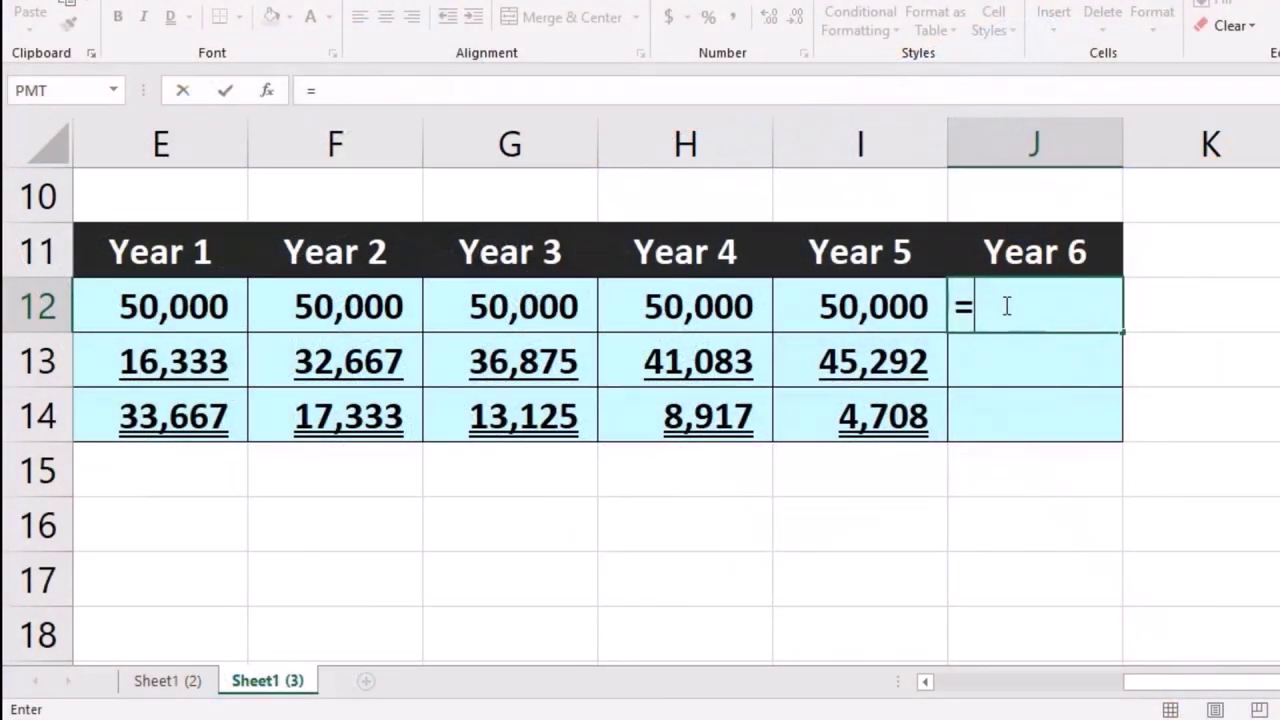
key("Left")
key("Return")
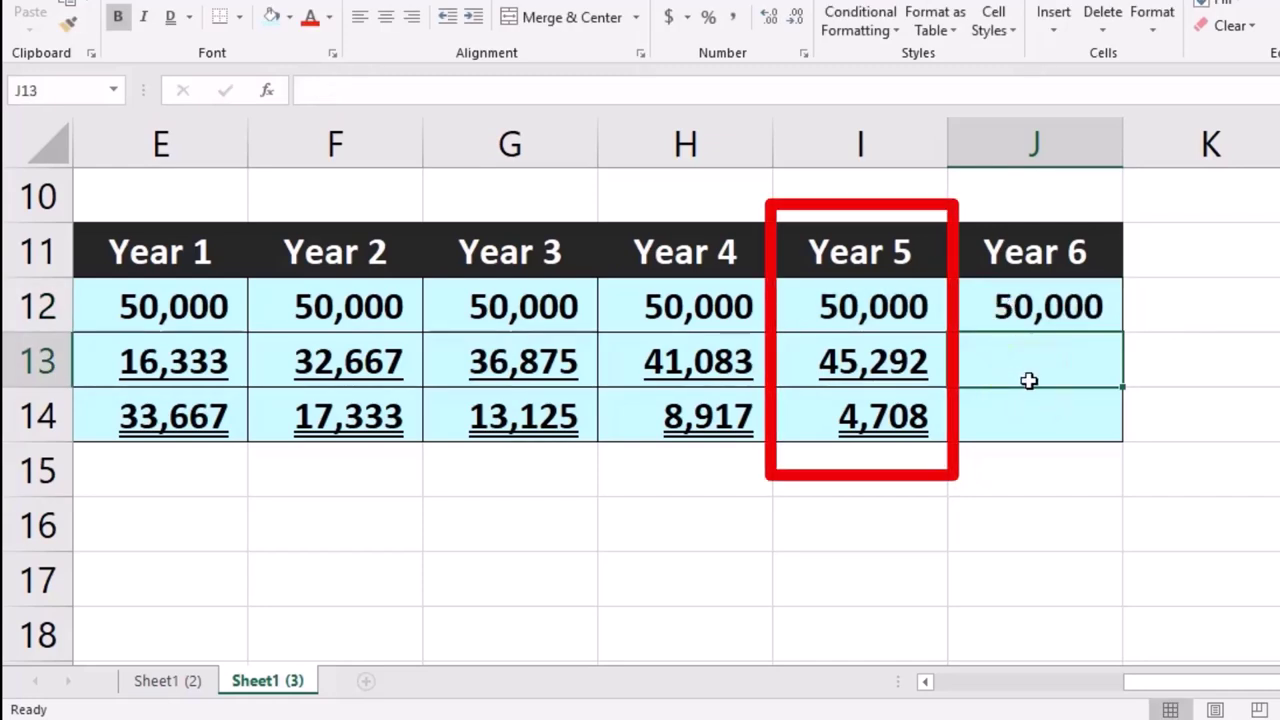
Step: Calculate Year 6 accumulated depreciation in J13 as the Year 5 balance plus the revised yearly depreciation with =I13+B24
type("=")
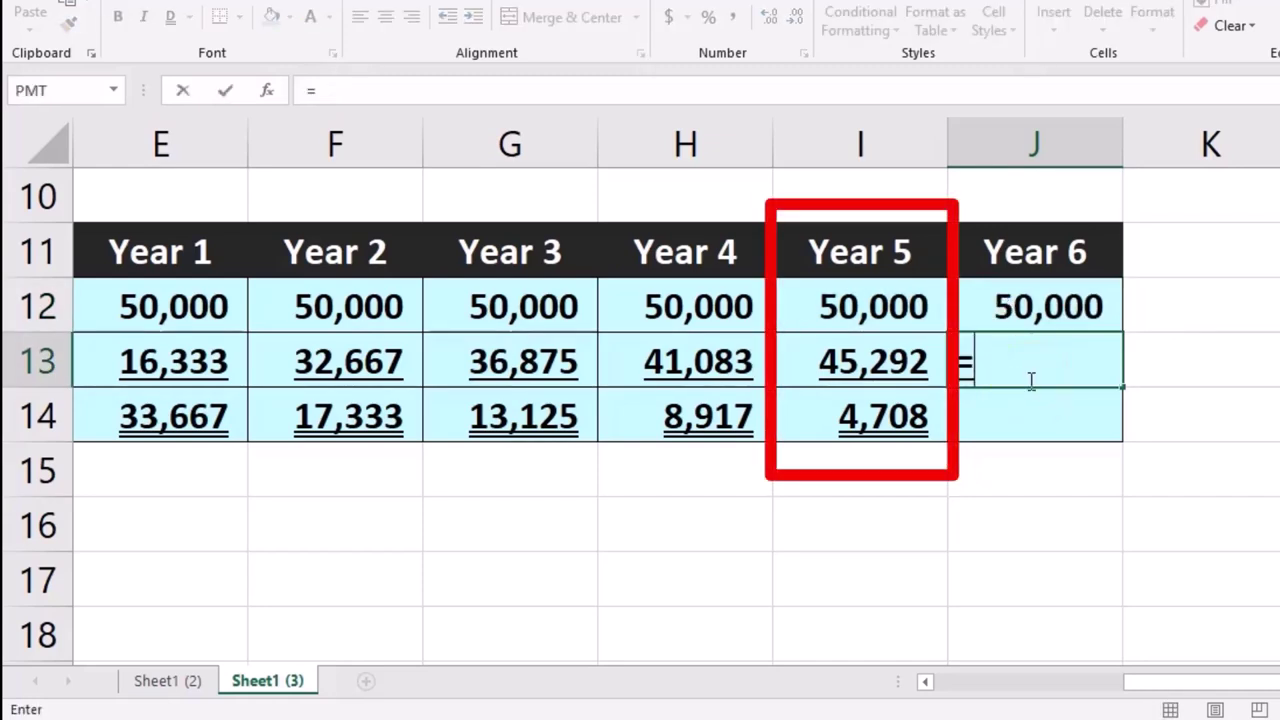
left_click(866, 350)
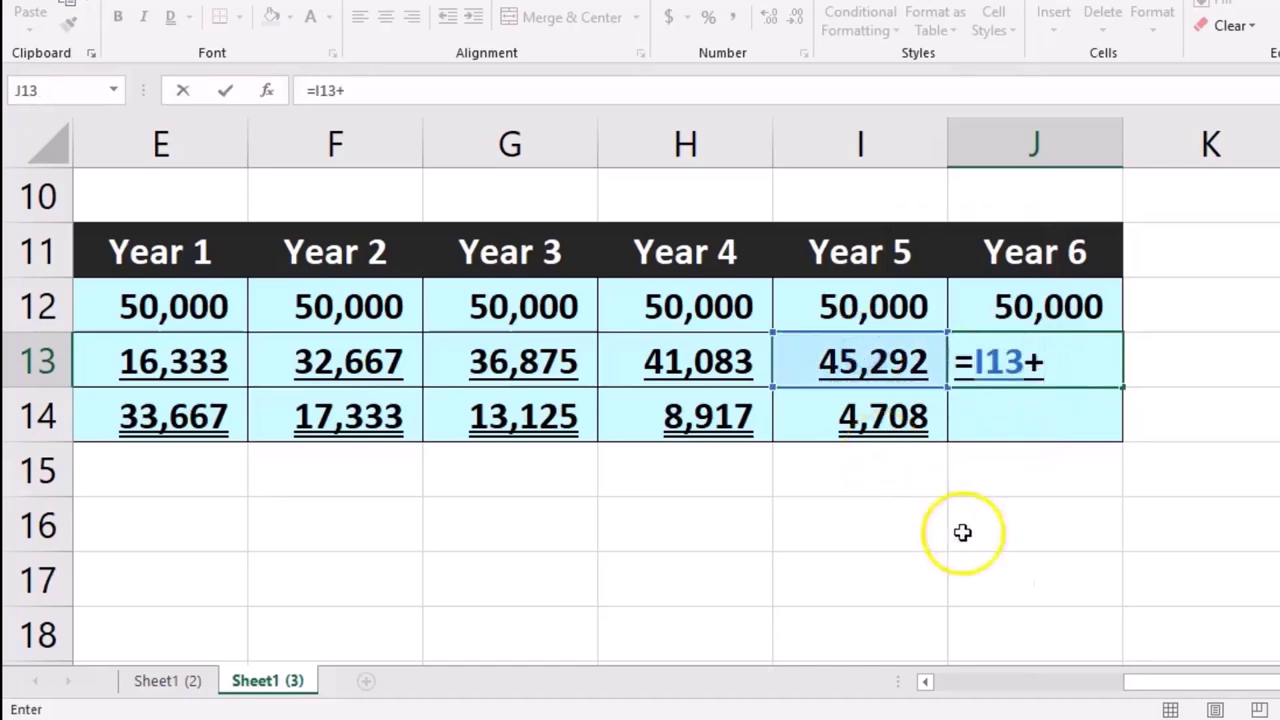
type("+")
left_click_drag(1209, 684, 957, 676)
scroll(794, 585, "down", 3)
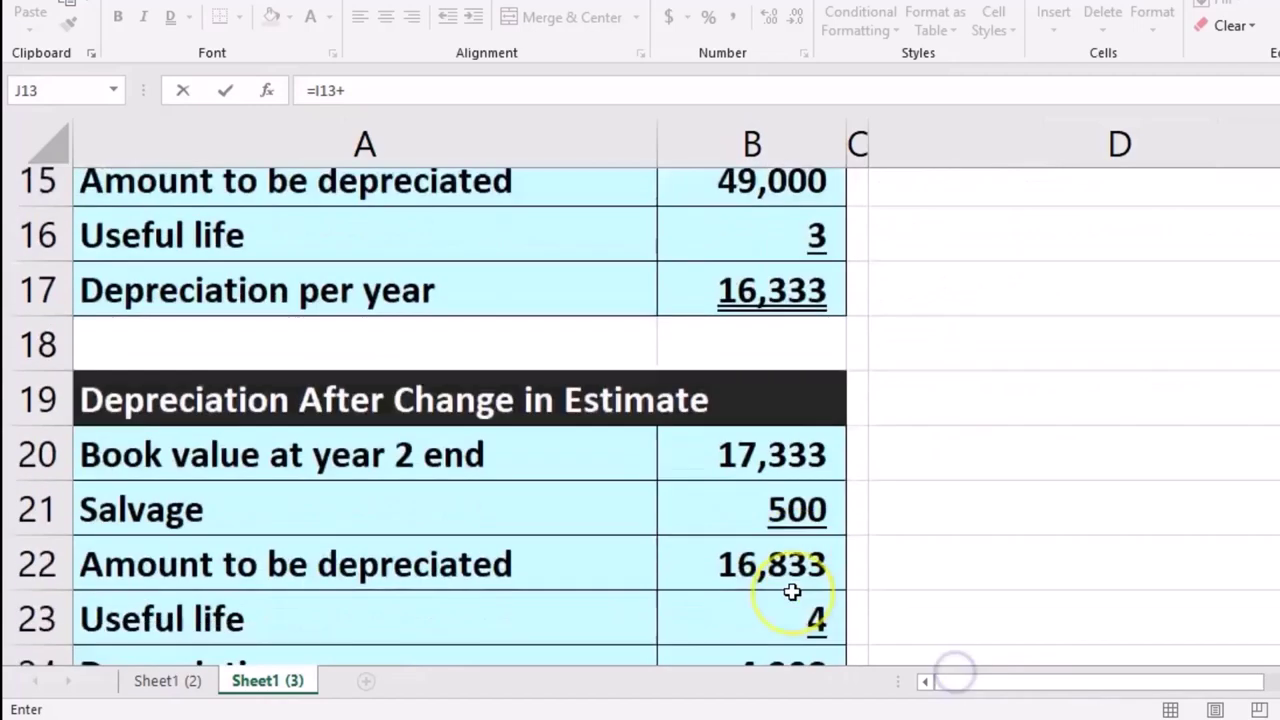
left_click(786, 478)
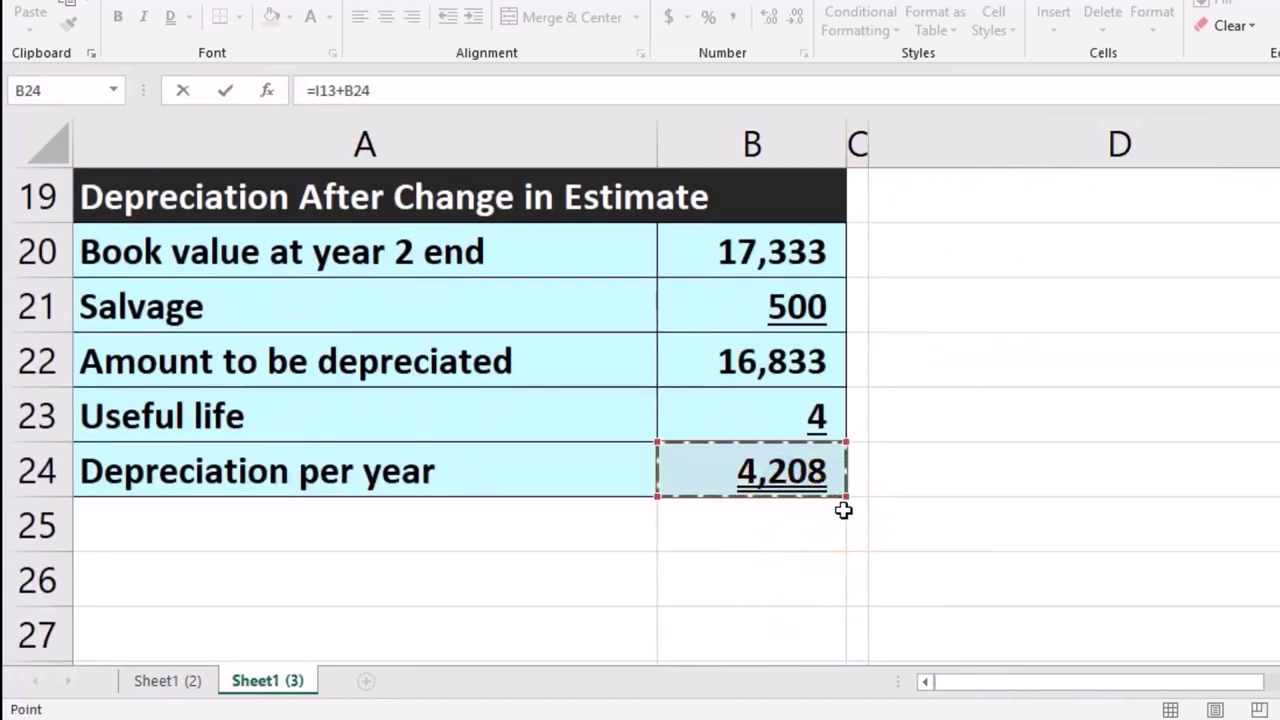
key("Return")
Step: Calculate the Year 6 book value in J14 as cost minus accumulated depreciation with =J12-J13
key("Up")
key("Up")
key("Up")
key("Down")
key("Down")
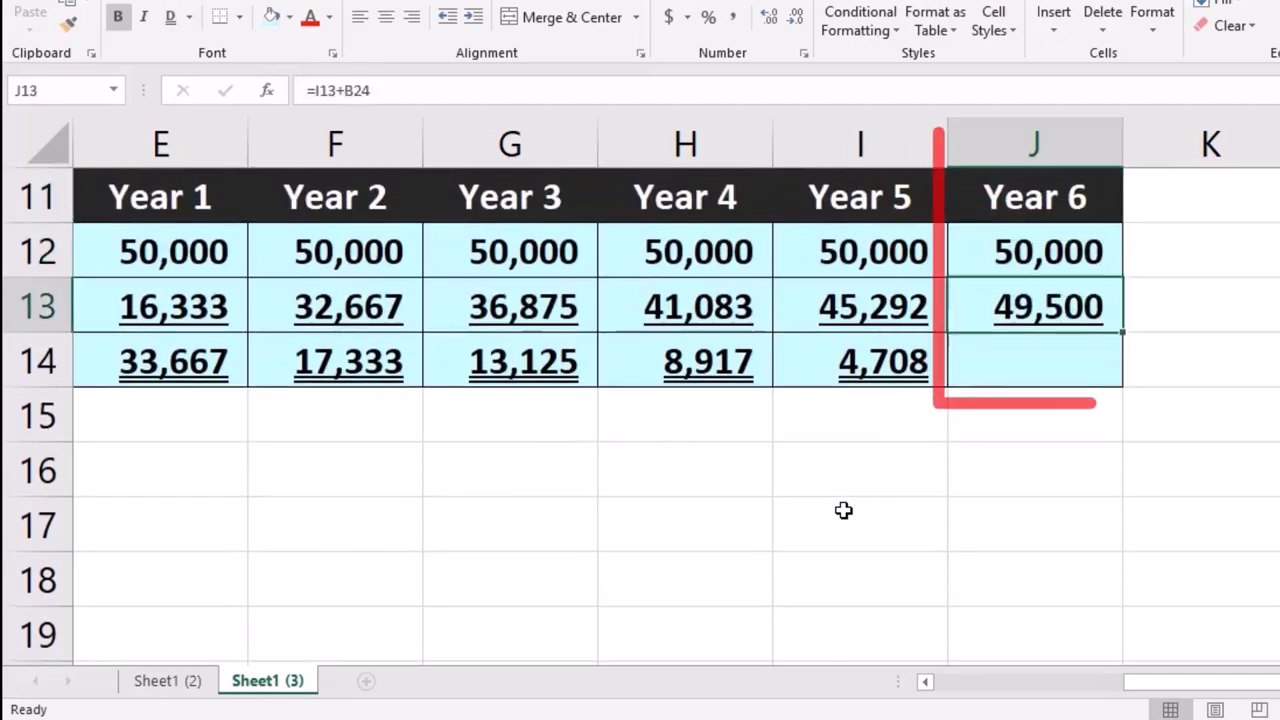
key("Down")
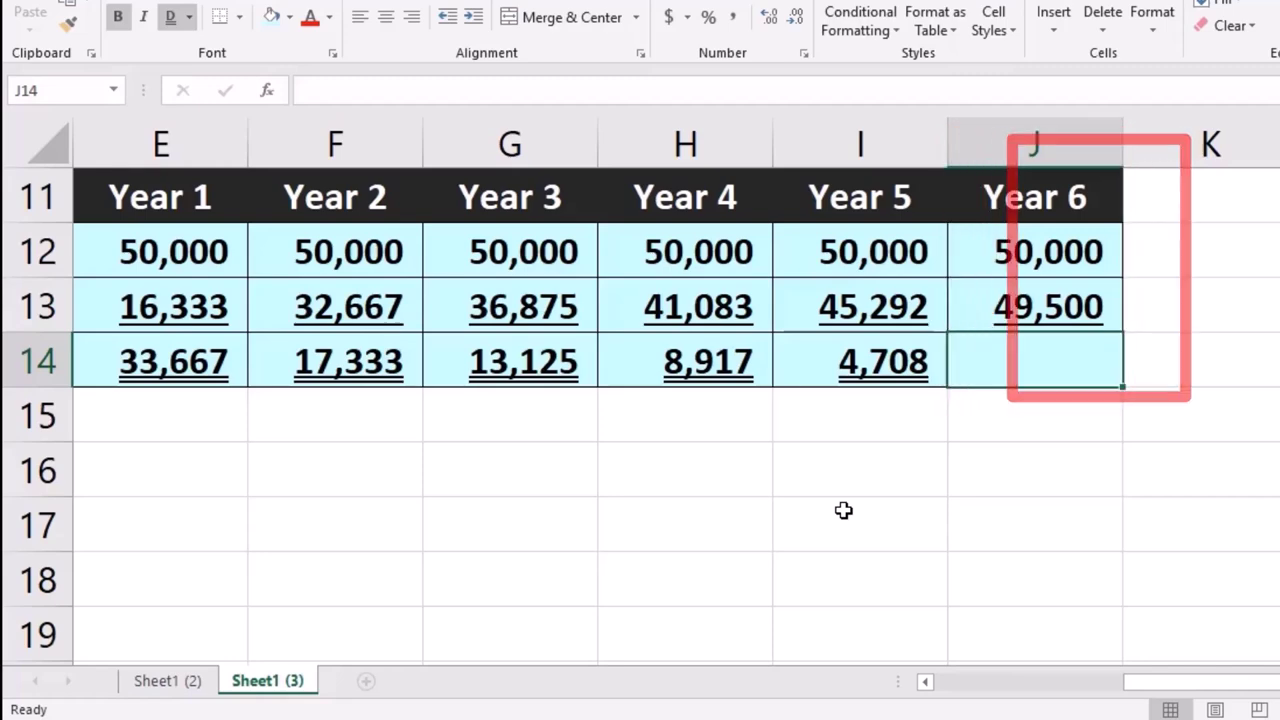
type("=")
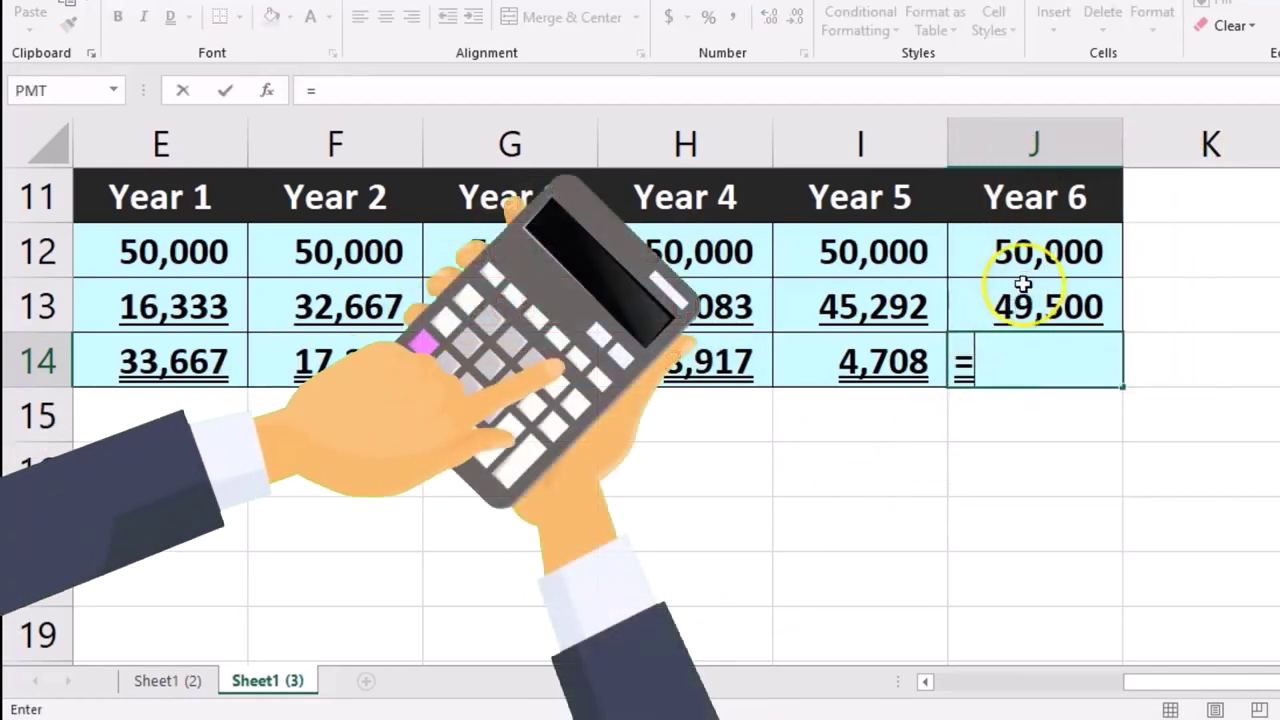
left_click(1022, 268)
type("-")
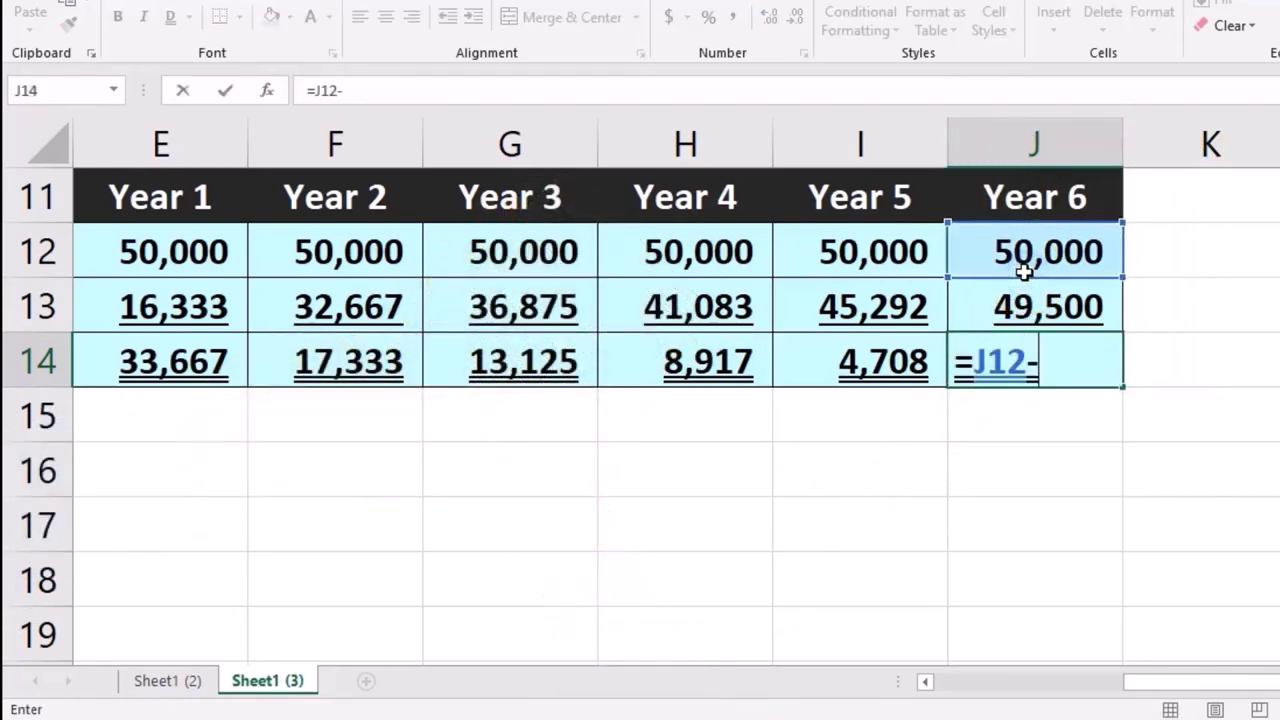
left_click(1030, 311)
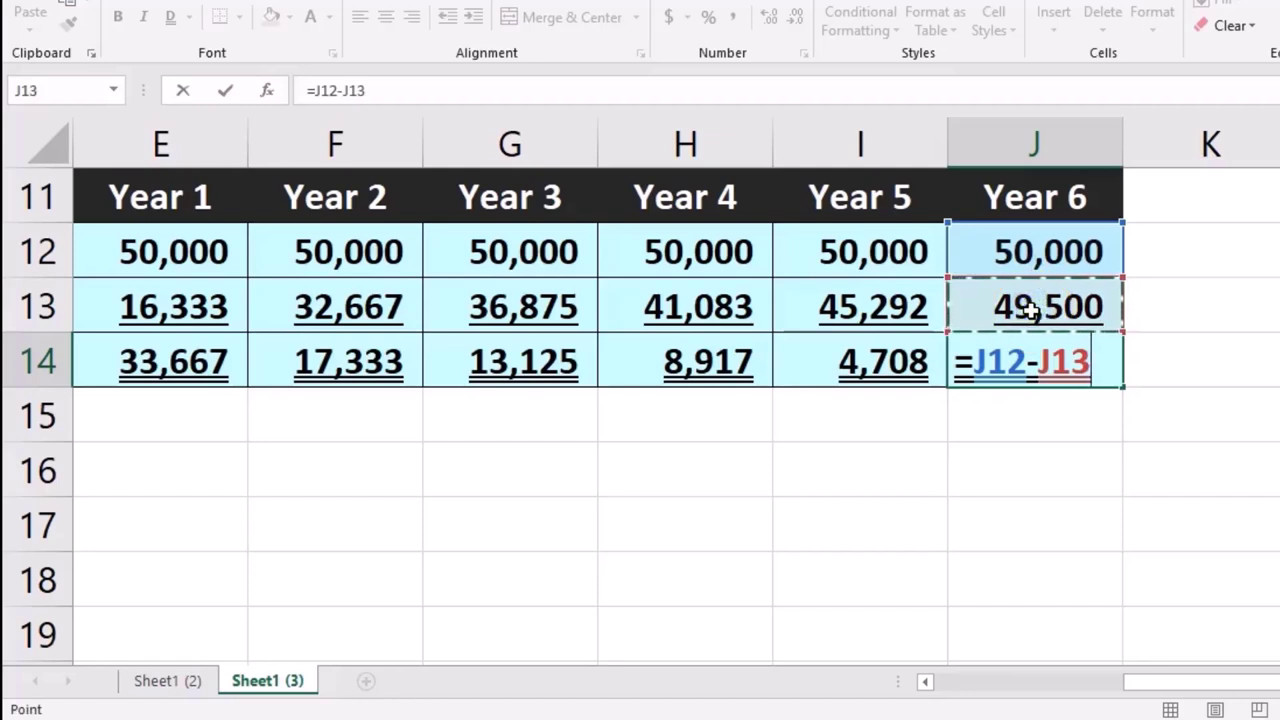
key("Return")
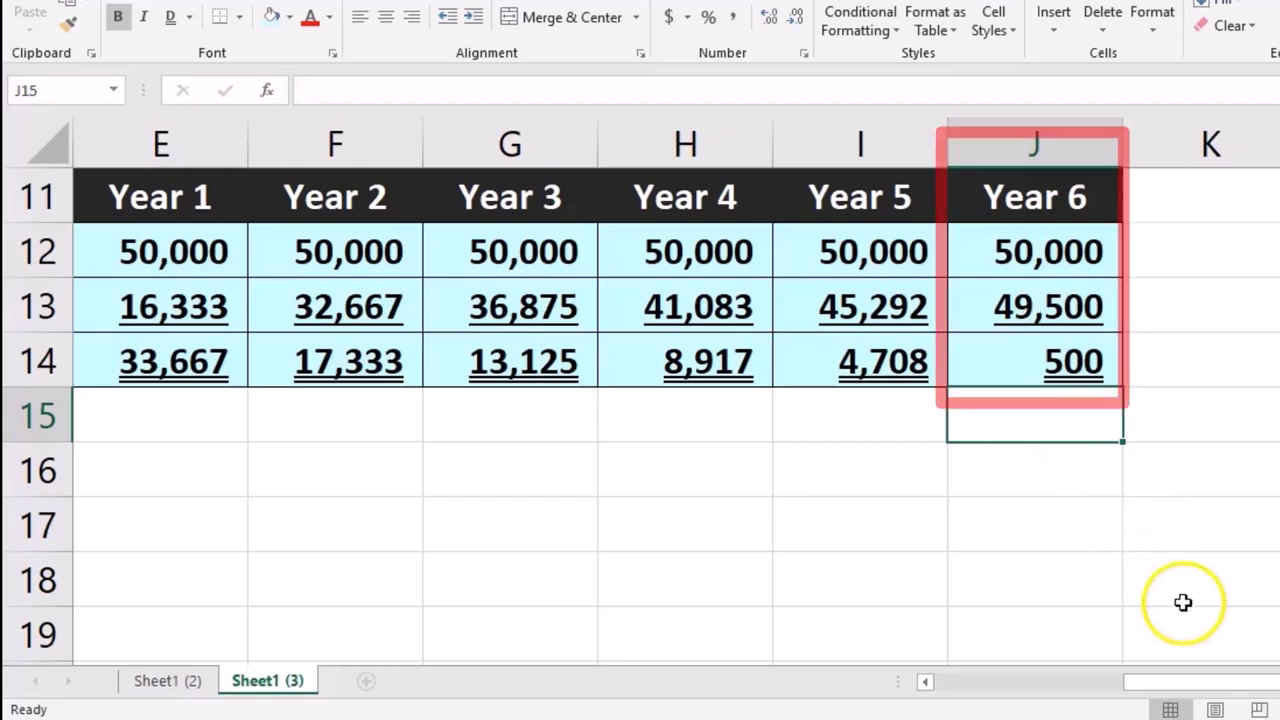
Step: Review the Year 6 book value in J14, followed by the depreciation tables in columns A and B
left_click(1009, 367)
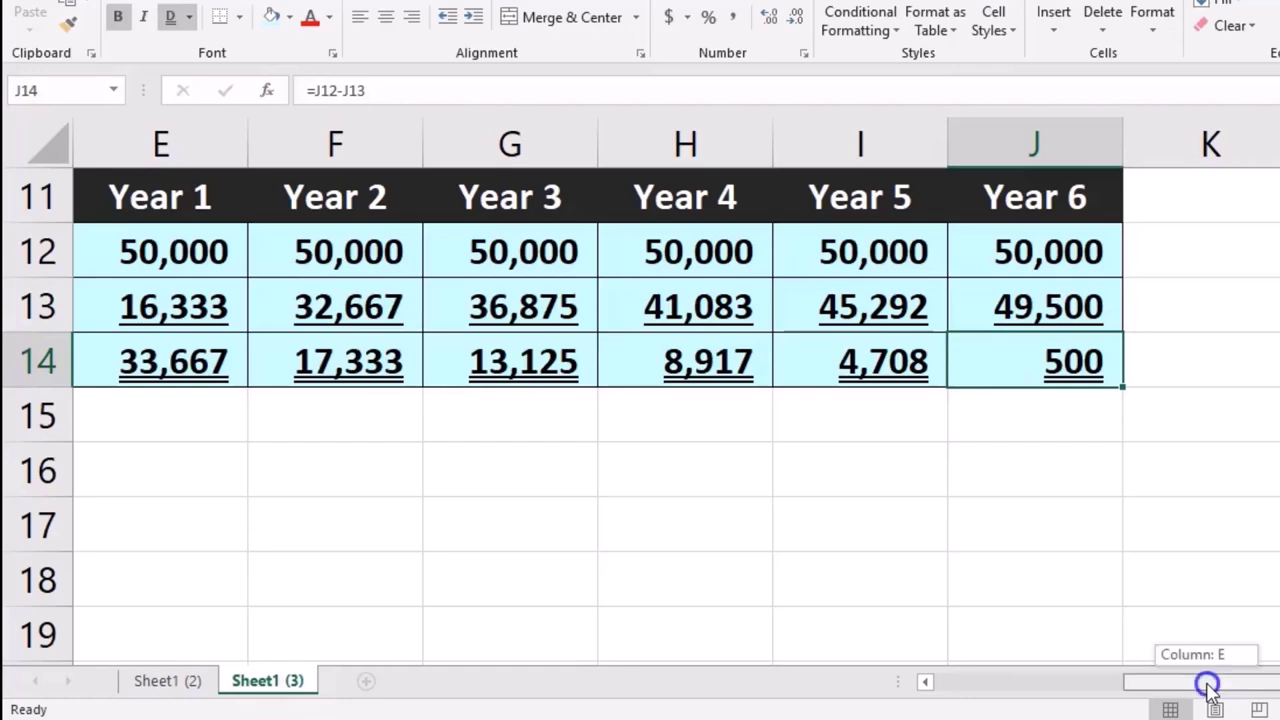
left_click_drag(1208, 688, 873, 685)
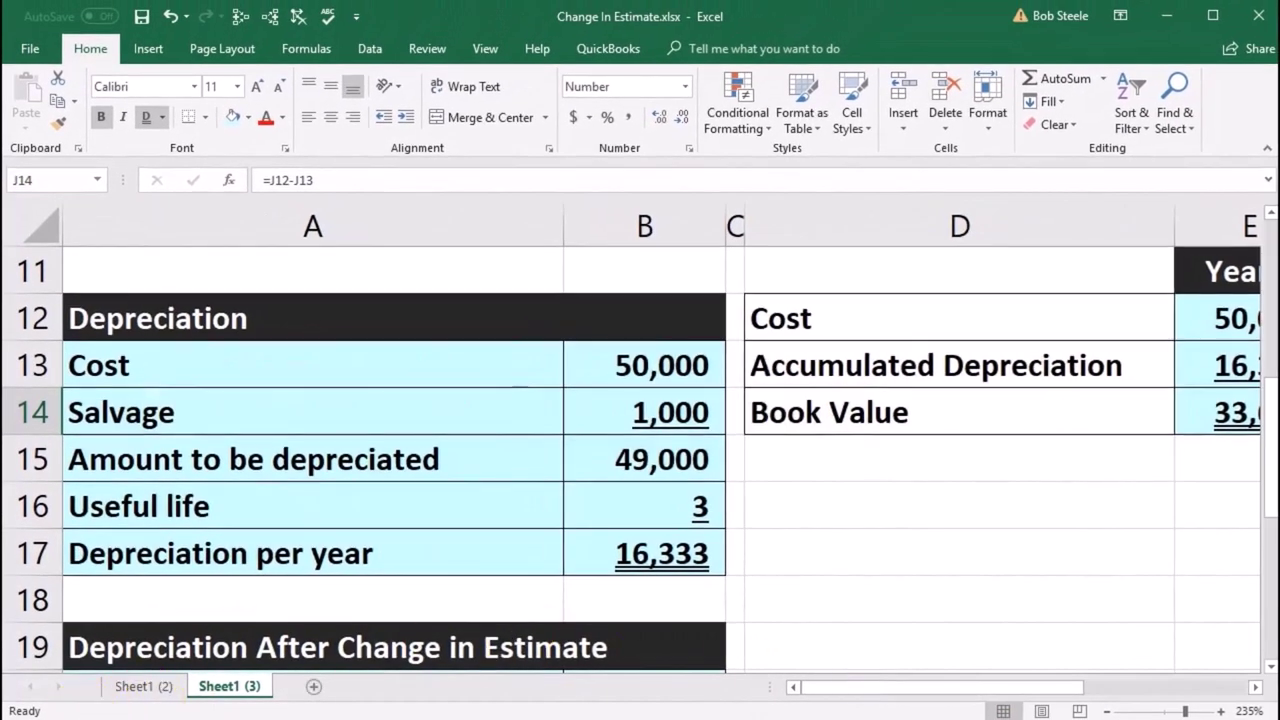